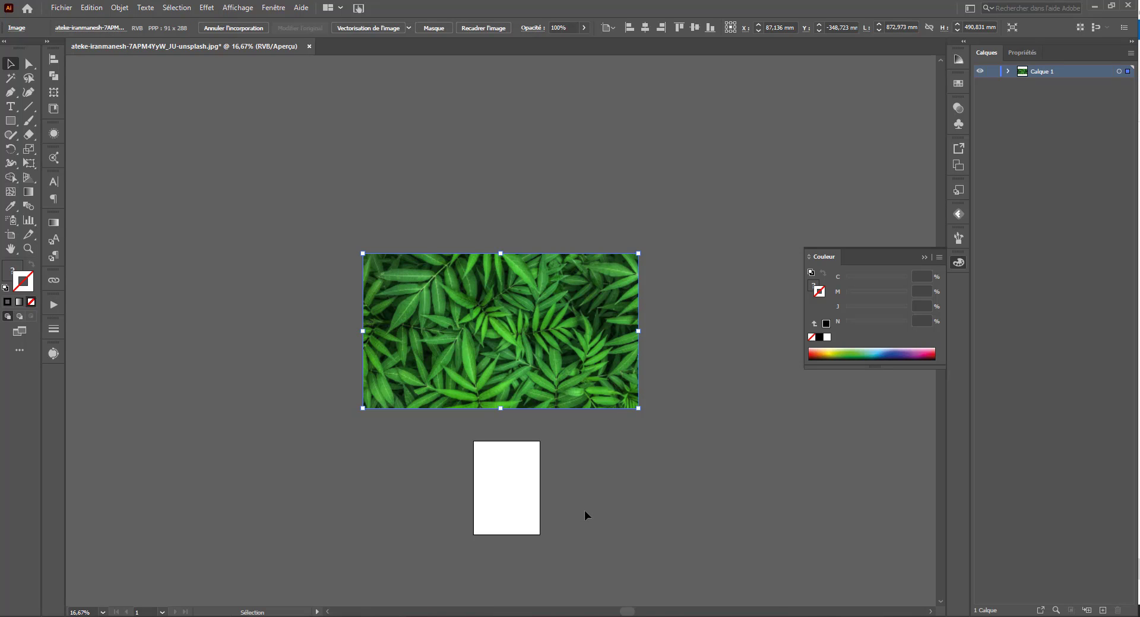
# Move the leaf photo down closer to the artboard, to about X 119 mm, Y -255 mm.
pyautogui.hotkey('ctrl', '+')
pyautogui.hotkey('ctrl', '+')
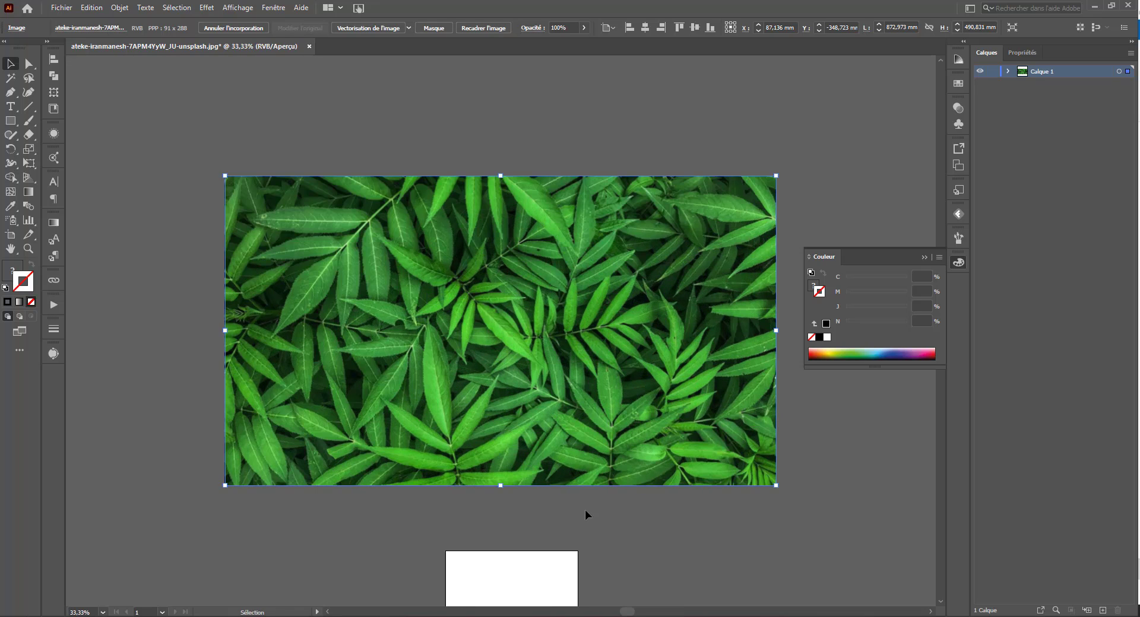
pyautogui.moveTo(530, 452); pyautogui.dragTo(466, 396)
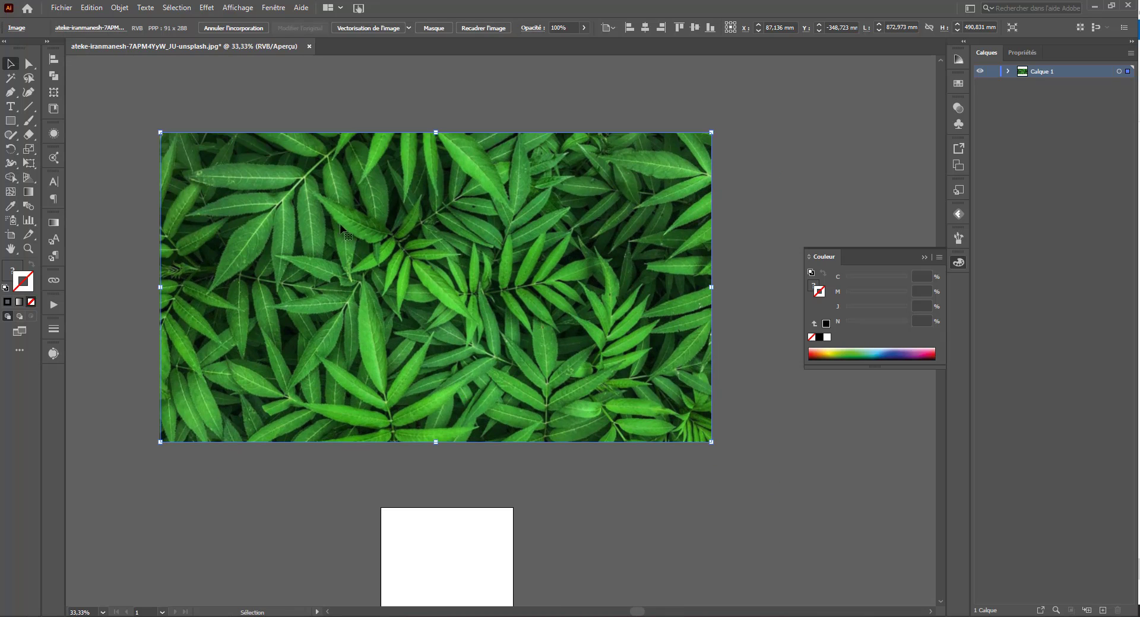
pyautogui.moveTo(458, 286); pyautogui.dragTo(478, 332)
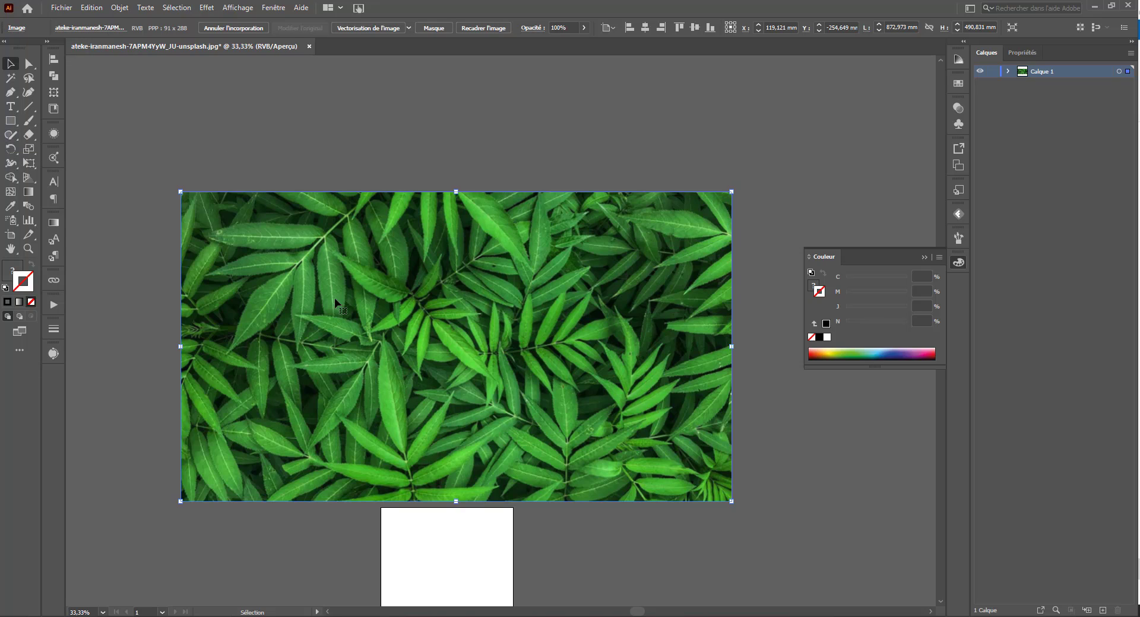
# Add the text "ILLUSTRATOR" over the leaf photo and enlarge it to about 317 pt.
pyautogui.click(11, 107)
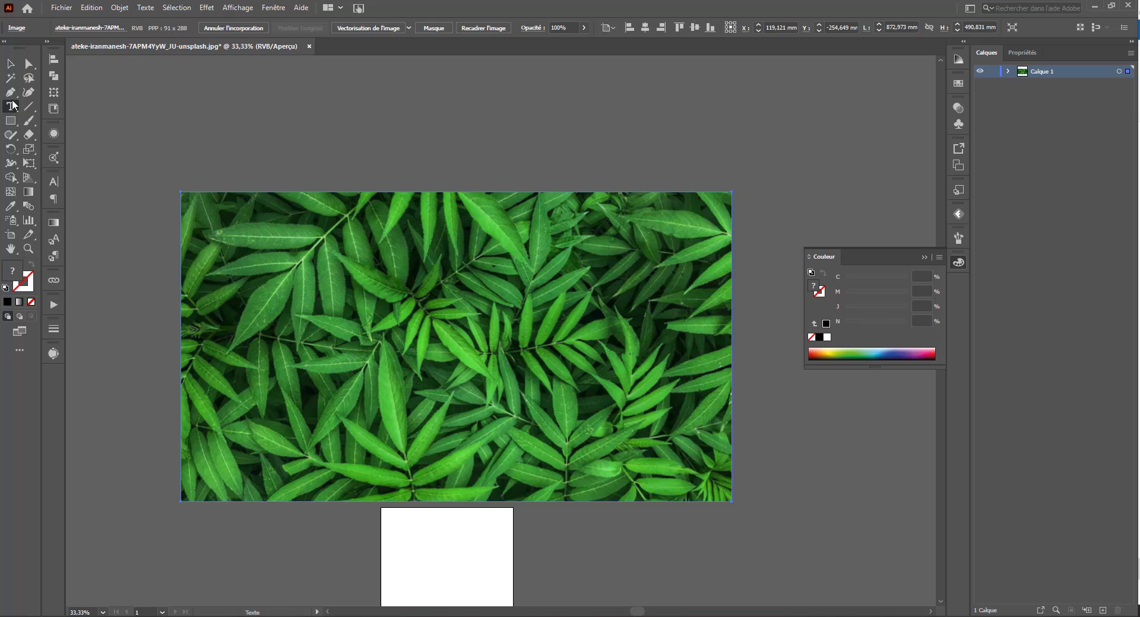
pyautogui.click(368, 391)
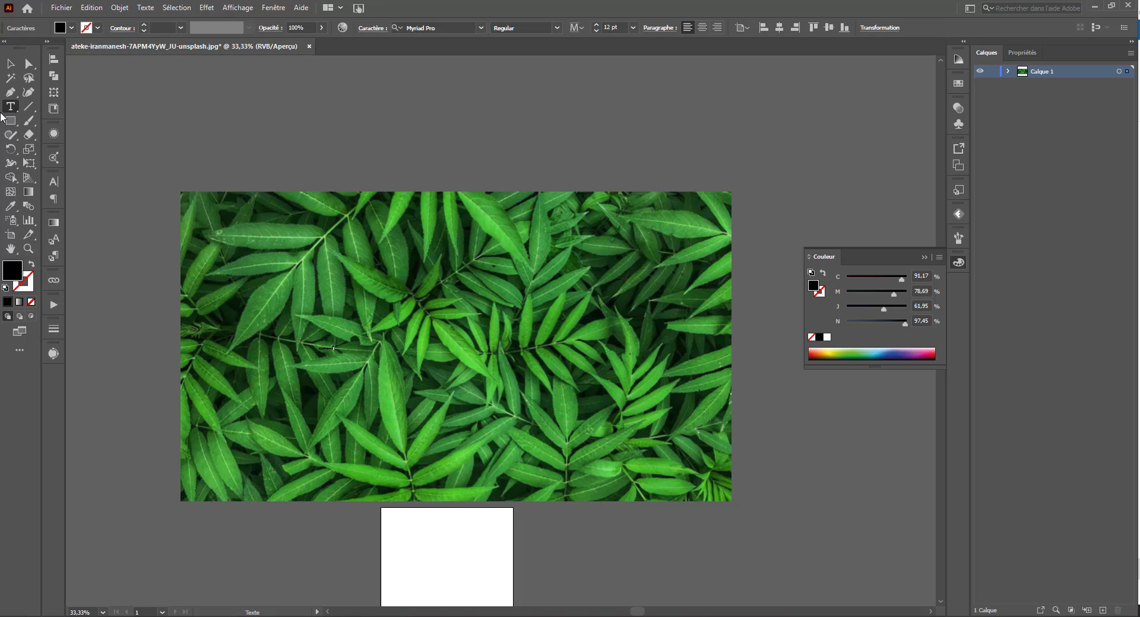
pyautogui.click(10, 63)
pyautogui.moveTo(338, 358); pyautogui.dragTo(753, 509)
pyautogui.moveTo(485, 296); pyautogui.dragTo(435, 254)
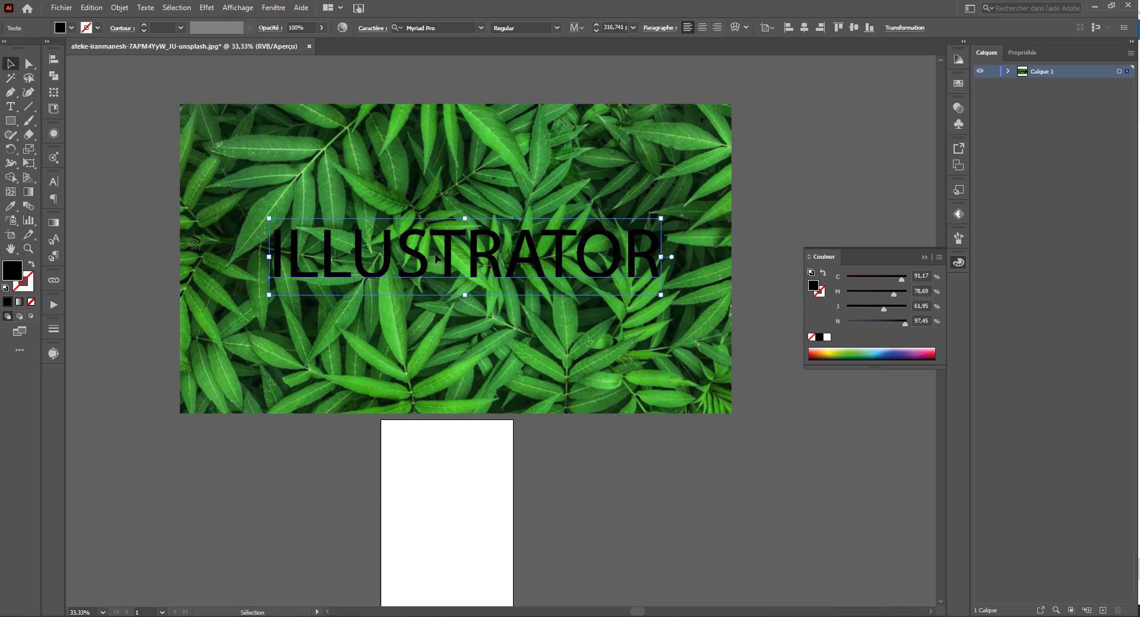
# Change the font of the whole ILLUSTRATOR text to Arial Bold.
pyautogui.doubleClick(435, 255)
pyautogui.hotkey('ctrl', 'a')
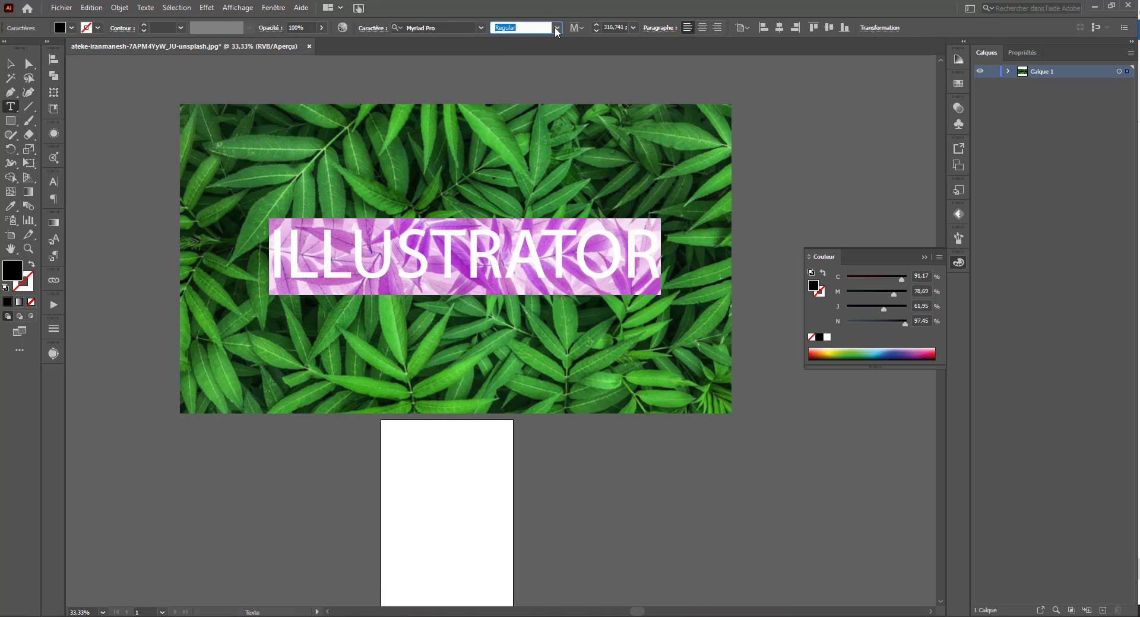
pyautogui.click(513, 24)
pyautogui.click(428, 27)
pyautogui.write('aria')
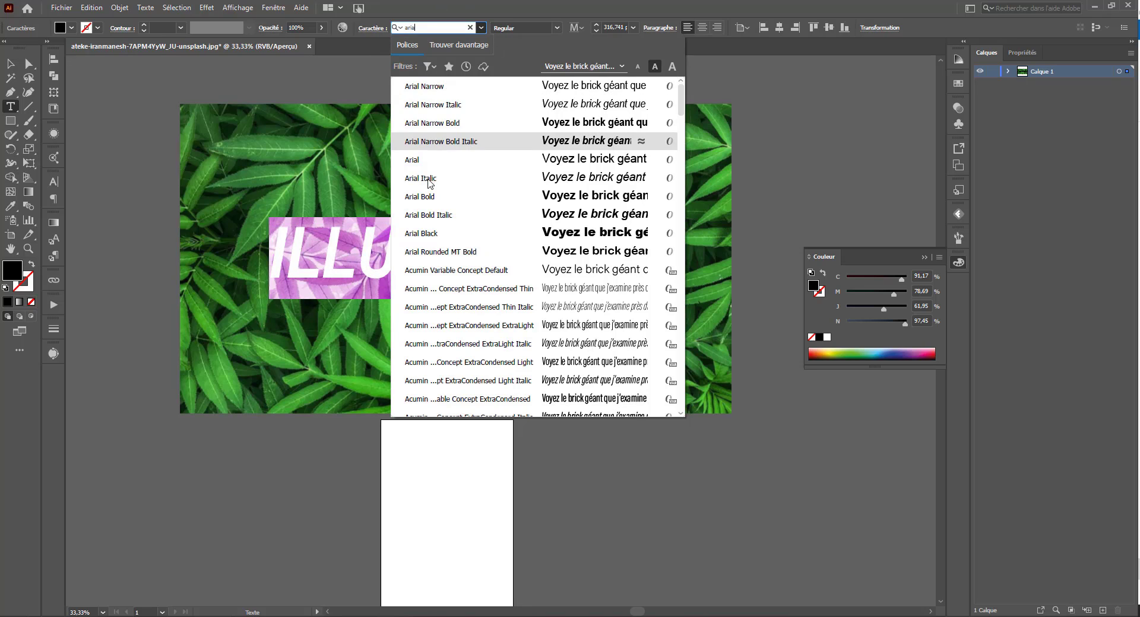
pyautogui.click(425, 197)
pyautogui.click(10, 64)
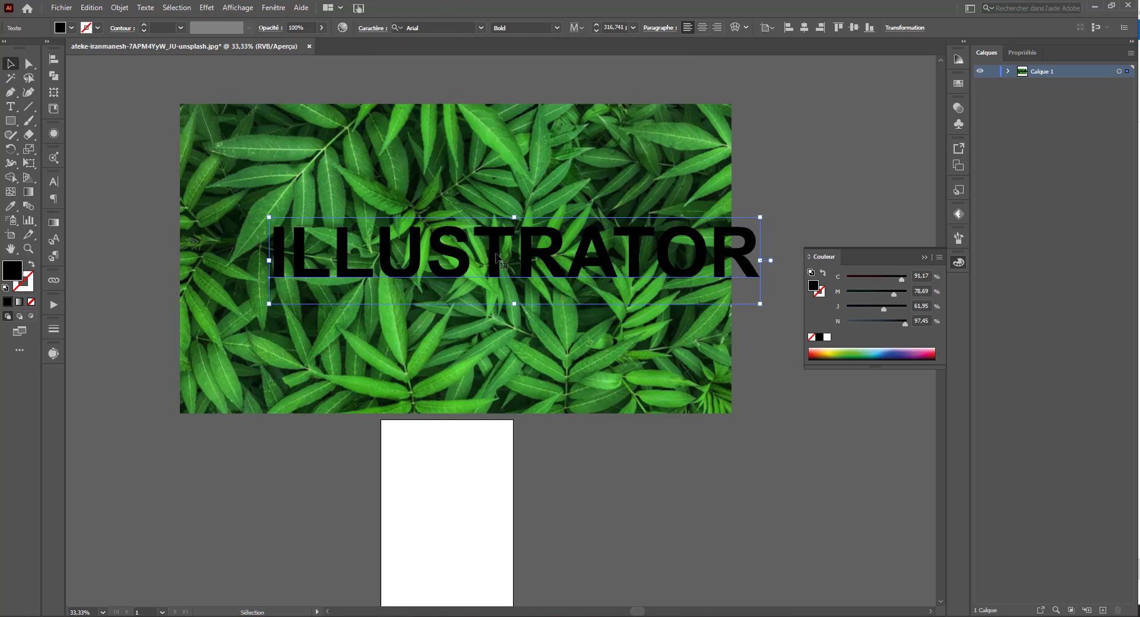
# Reposition the ILLUSTRATOR text so it sits centred over the leaf photo, and expand Calque 1 in the layer list.
pyautogui.moveTo(509, 265); pyautogui.dragTo(450, 277)
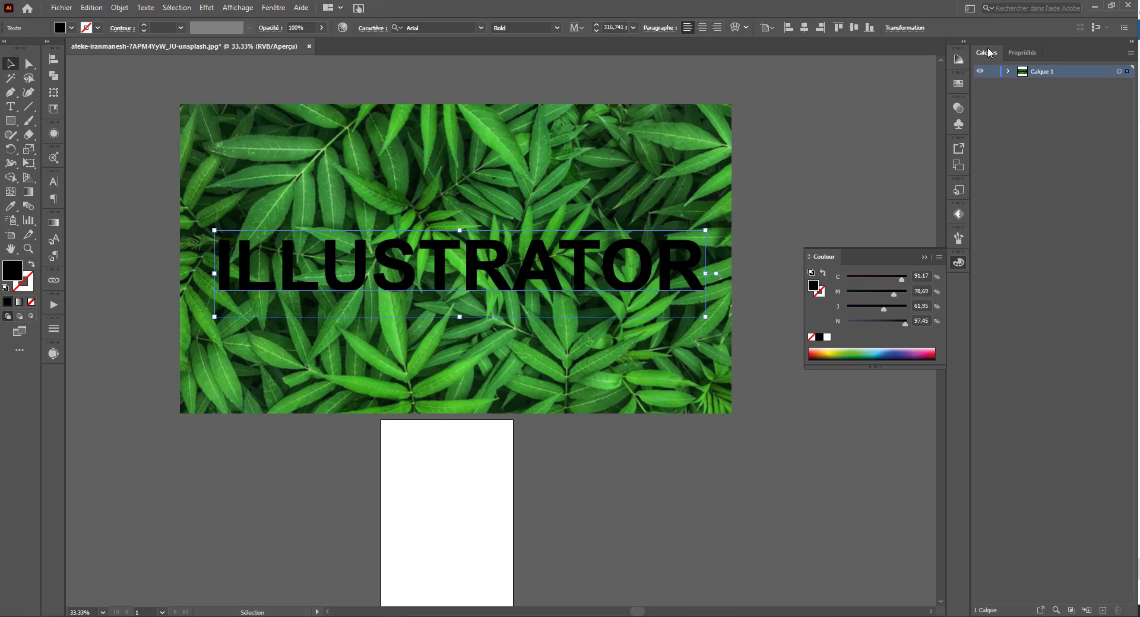
pyautogui.click(1007, 71)
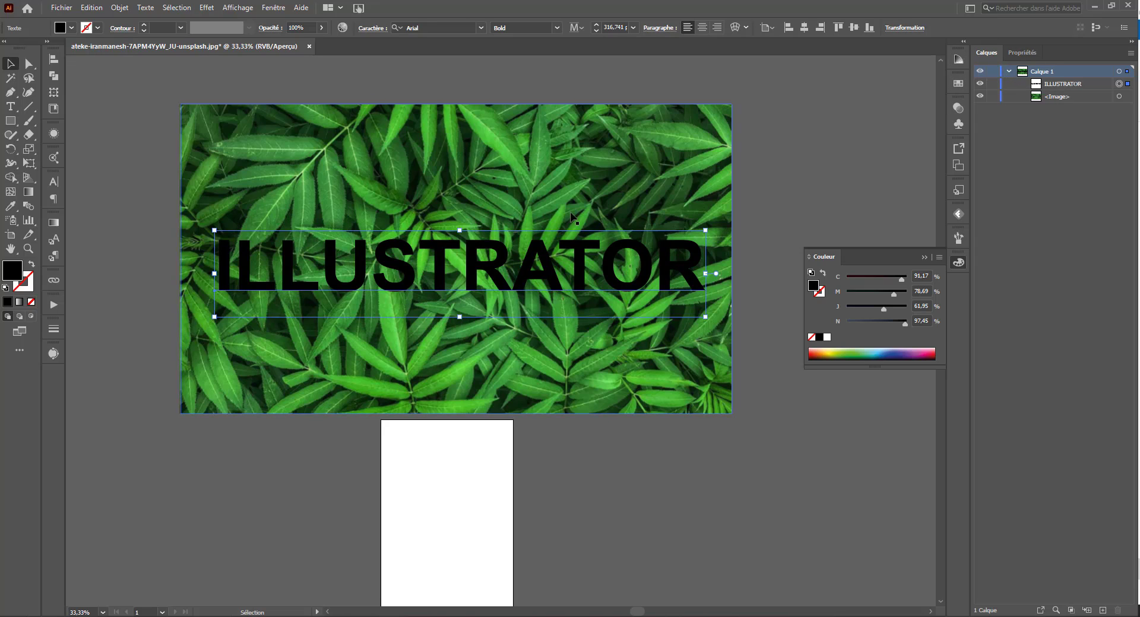
pyautogui.moveTo(492, 279); pyautogui.dragTo(491, 277)
# Create a clipping mask from the ILLUSTRATOR text and the leaf image beneath it.
pyautogui.click(1054, 98)
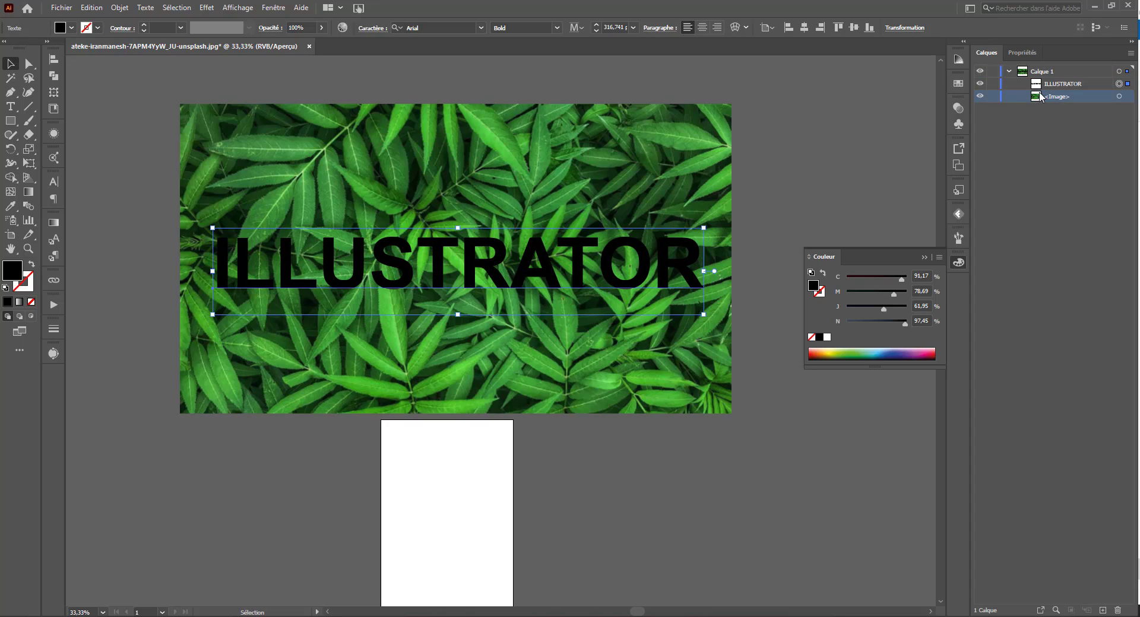
pyautogui.click(1056, 86)
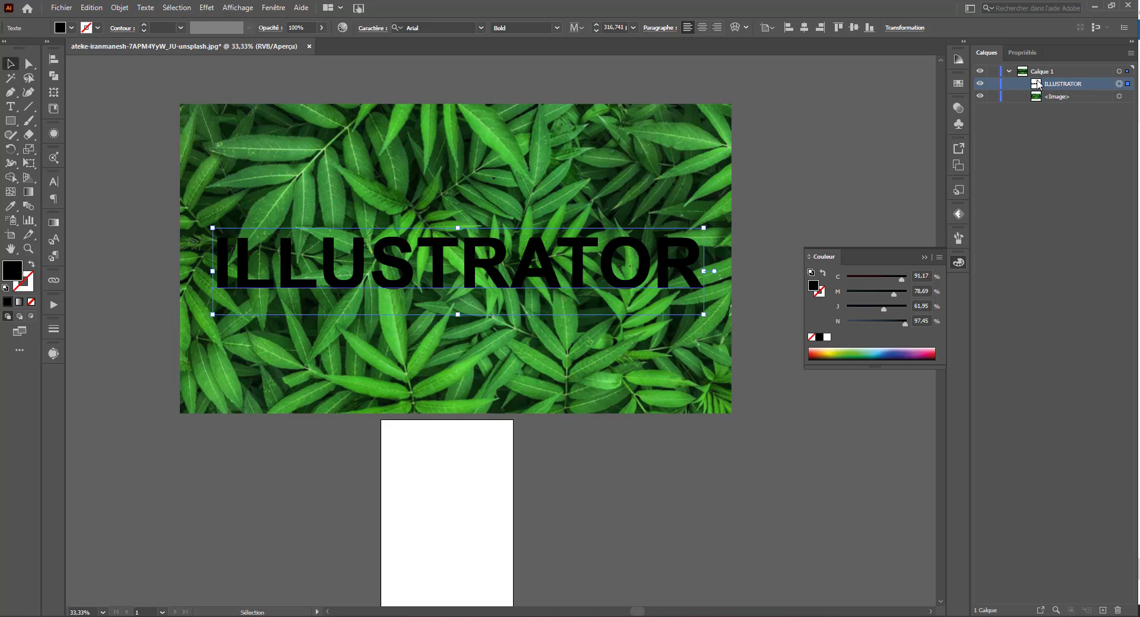
pyautogui.keyDown('shift'); pyautogui.click(1054, 96); pyautogui.keyUp('shift')
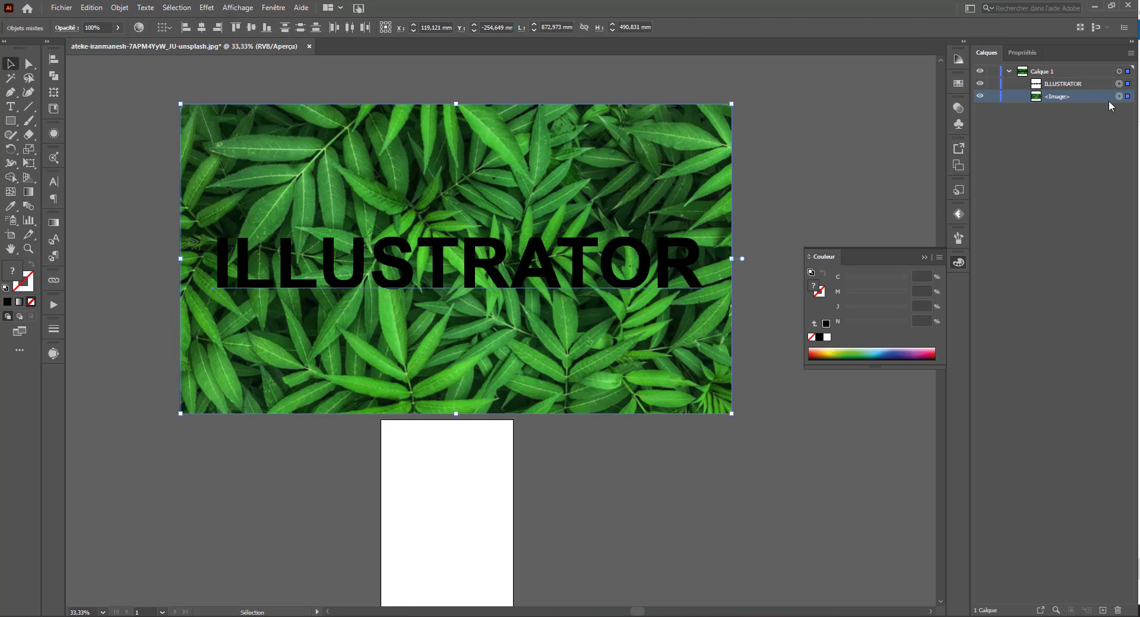
pyautogui.click(1127, 97)
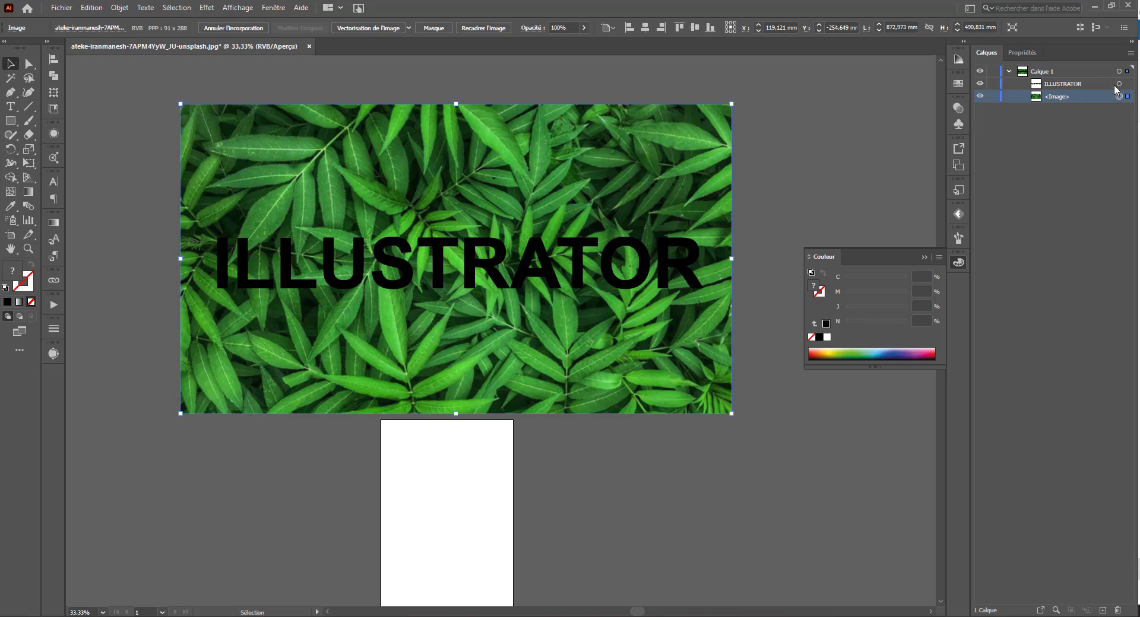
pyautogui.keyDown('shift'); pyautogui.click(1119, 84); pyautogui.keyUp('shift')
pyautogui.rightClick(521, 240)
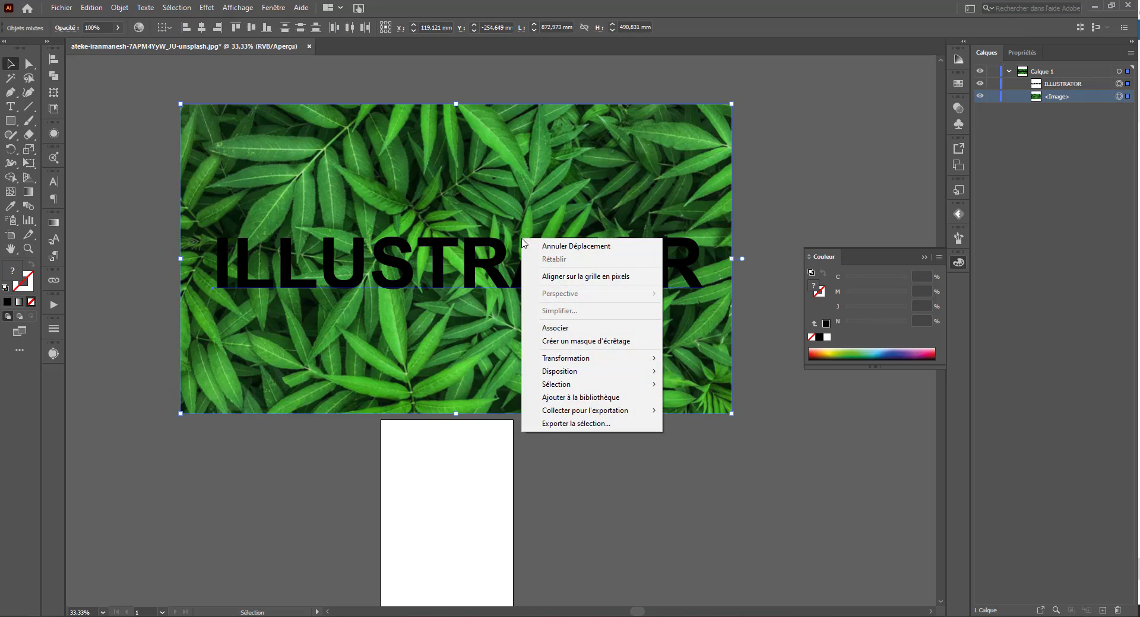
pyautogui.click(567, 342)
pyautogui.click(358, 390)
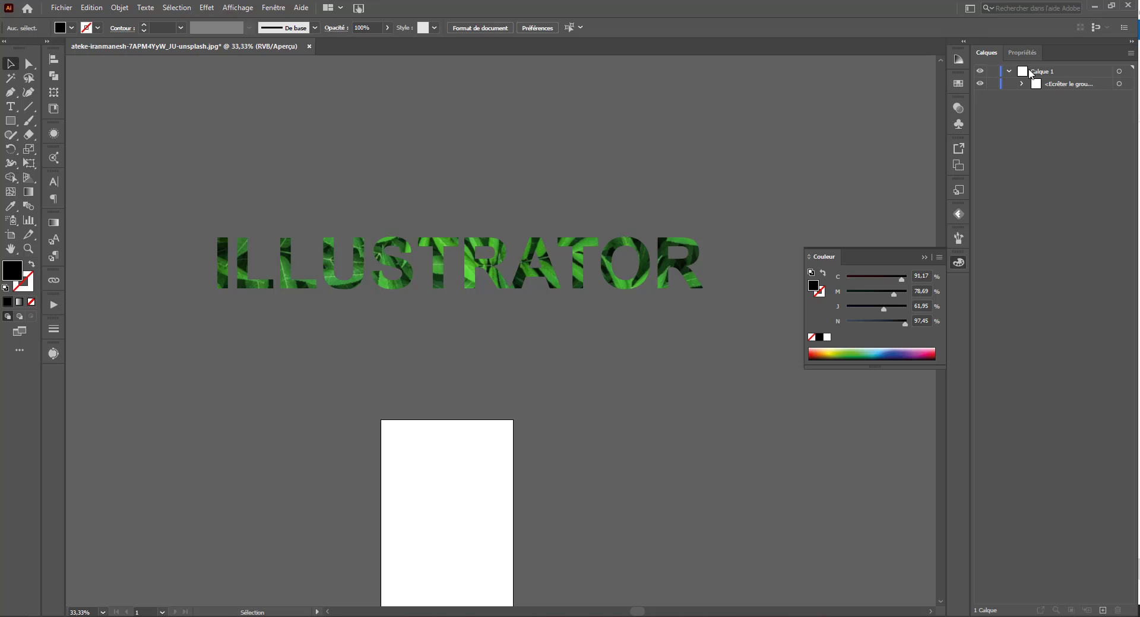
# Scale the leaf image inside the clipping group down to about 794 × 409 mm around the text.
pyautogui.click(1021, 84)
pyautogui.click(1118, 110)
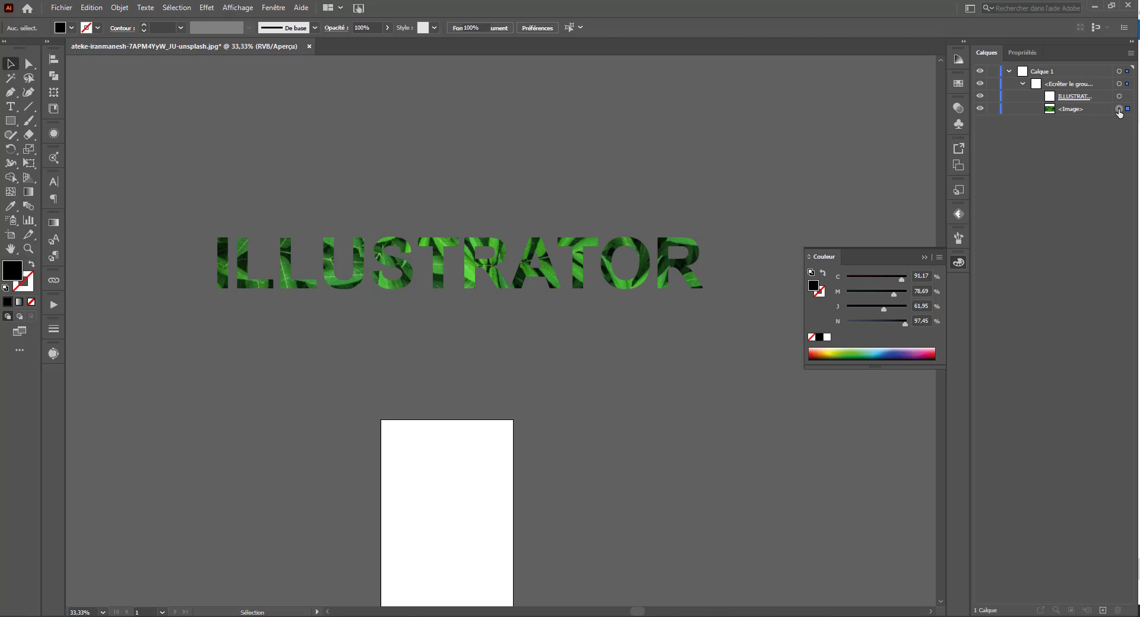
pyautogui.moveTo(734, 105); pyautogui.dragTo(712, 122)
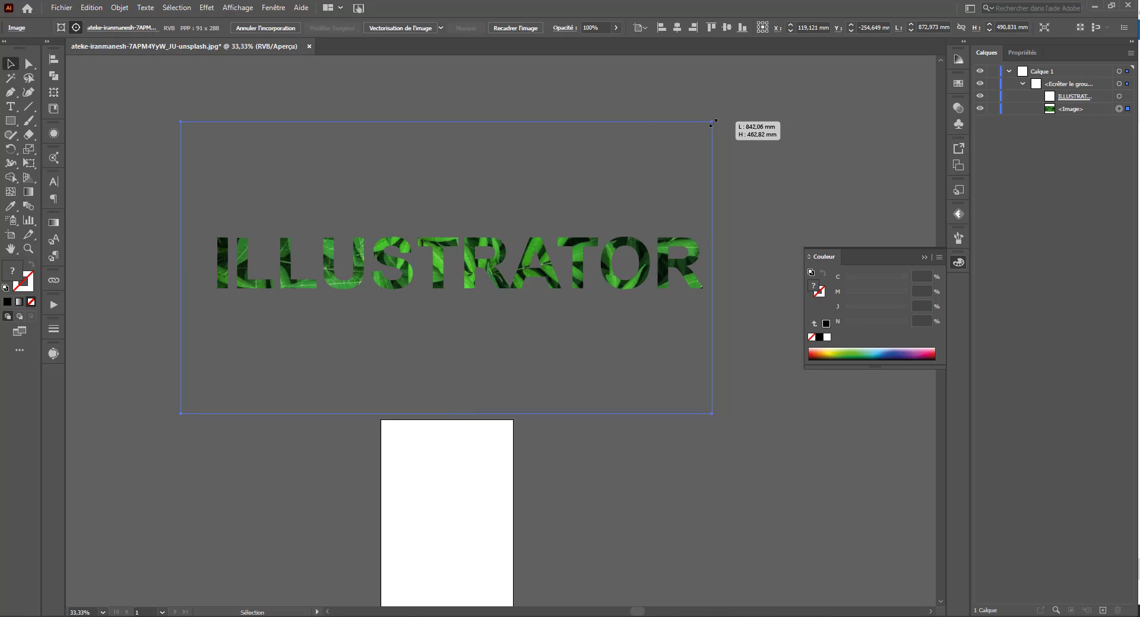
pyautogui.moveTo(181, 414); pyautogui.dragTo(172, 382)
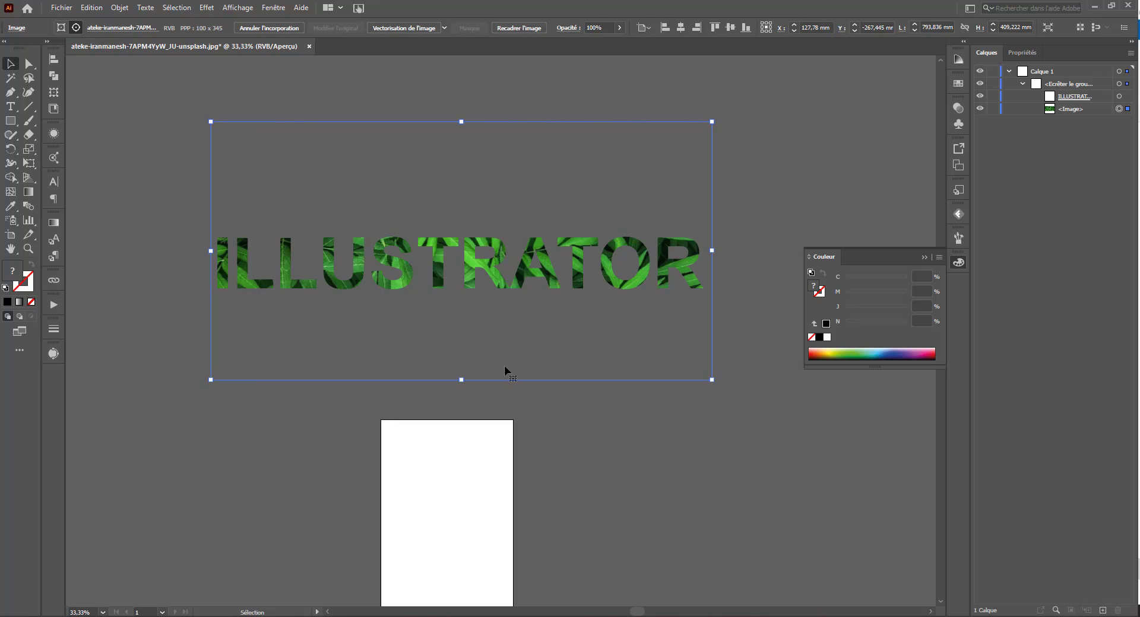
# Duplicate the clipped leaf image, place the copy above the clipping group, and hide it.
pyautogui.moveTo(1071, 110); pyautogui.dragTo(1102, 609)
pyautogui.moveTo(1068, 95); pyautogui.dragTo(1067, 82)
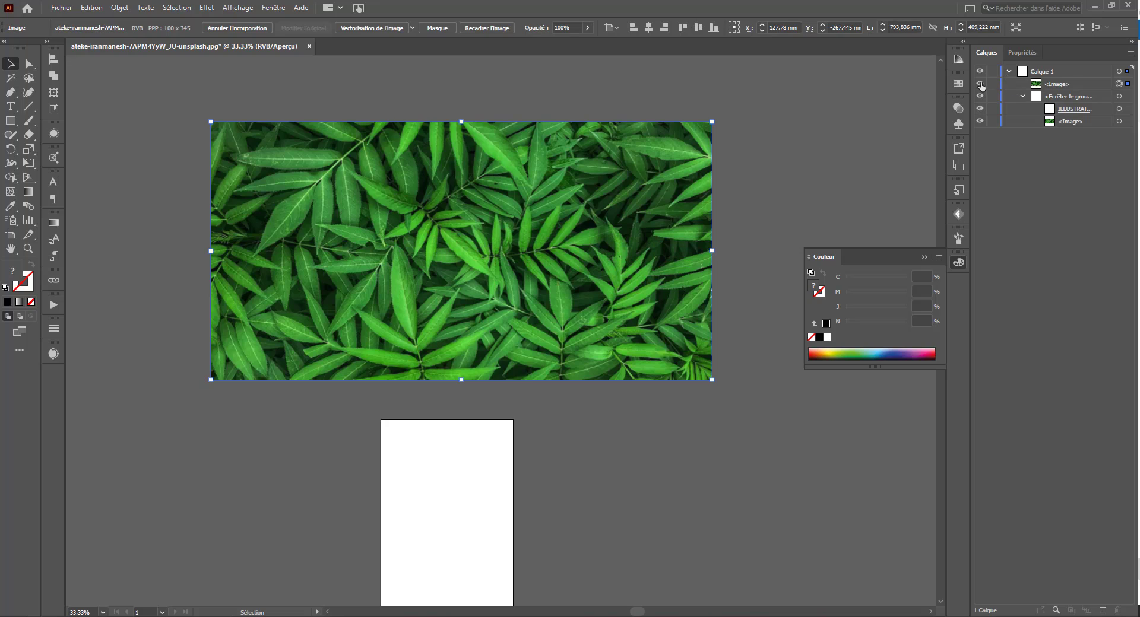
pyautogui.click(980, 83)
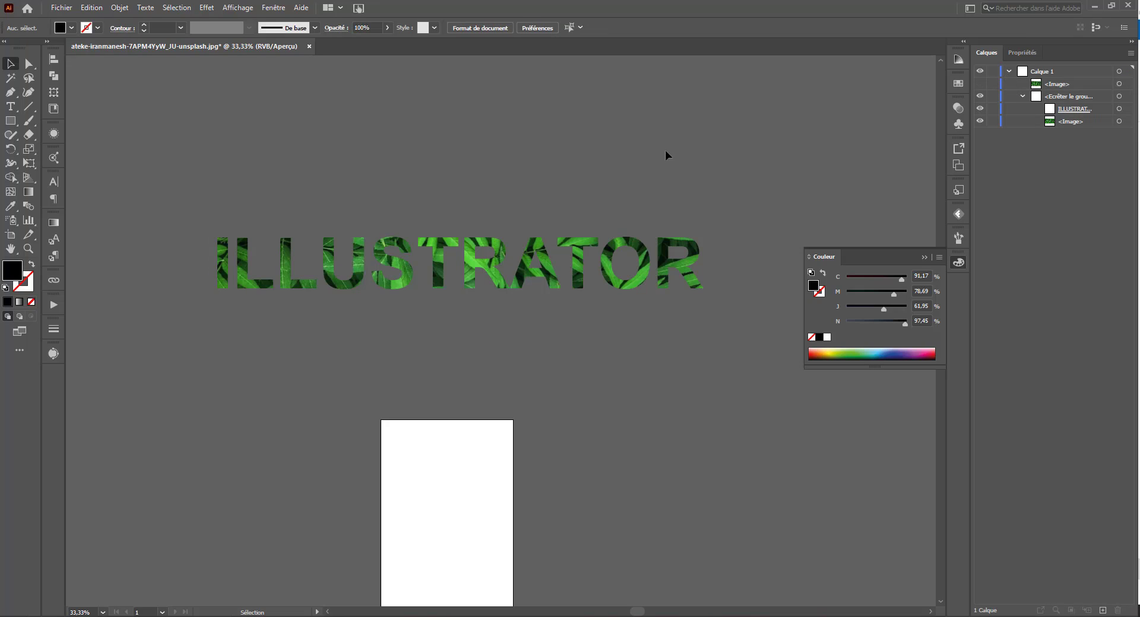
# Duplicate the ILLUSTRATOR mask text and place the copy outside the clipping group, at the top of Calque 1.
pyautogui.click(1087, 109)
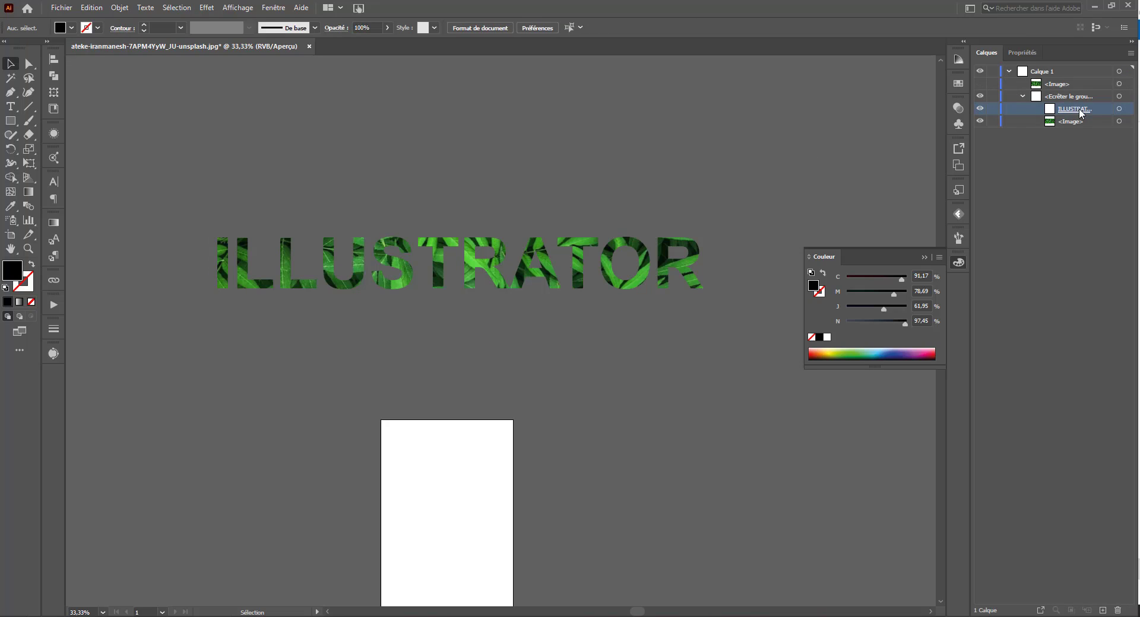
pyautogui.click(1119, 110)
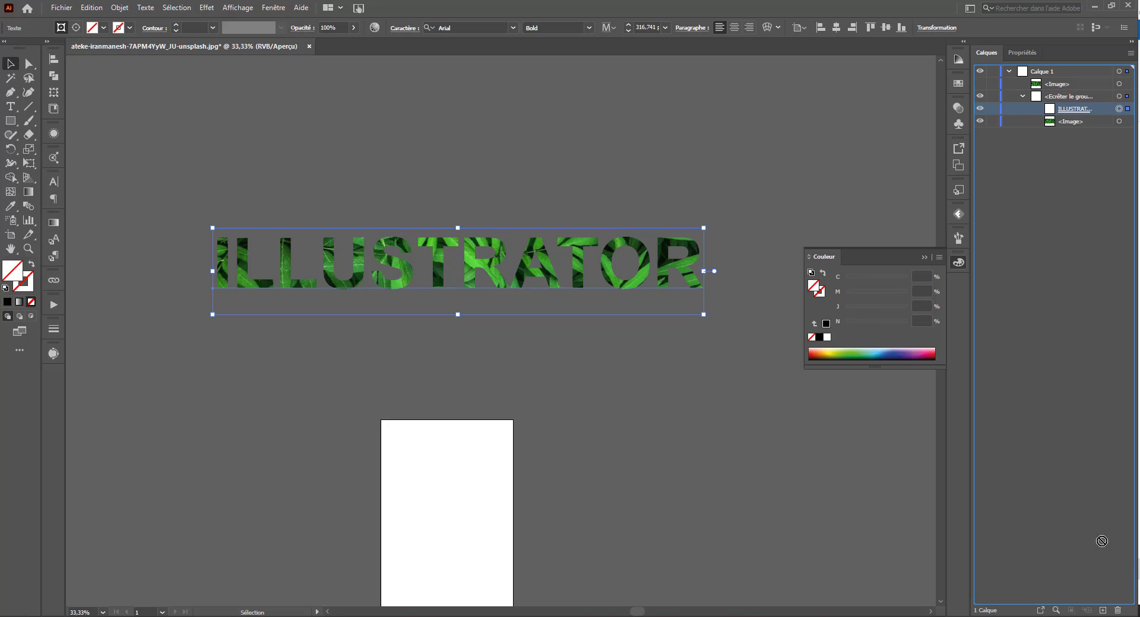
pyautogui.moveTo(1100, 616); pyautogui.dragTo(1102, 610)
pyautogui.moveTo(1078, 111); pyautogui.dragTo(1066, 77)
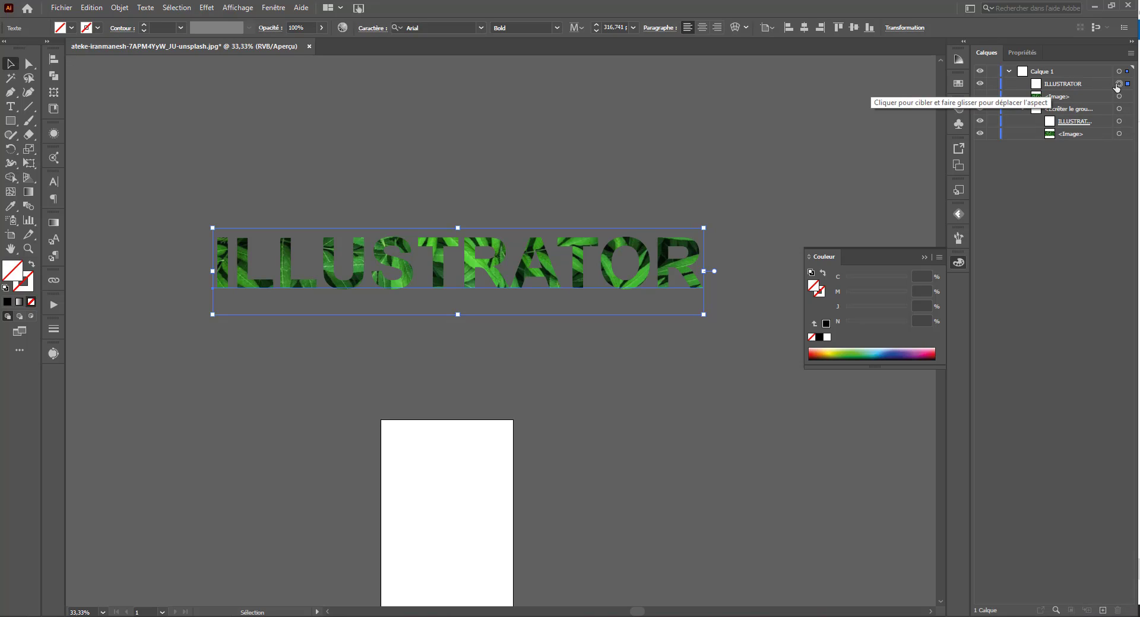
pyautogui.moveTo(1047, 113); pyautogui.dragTo(1048, 110)
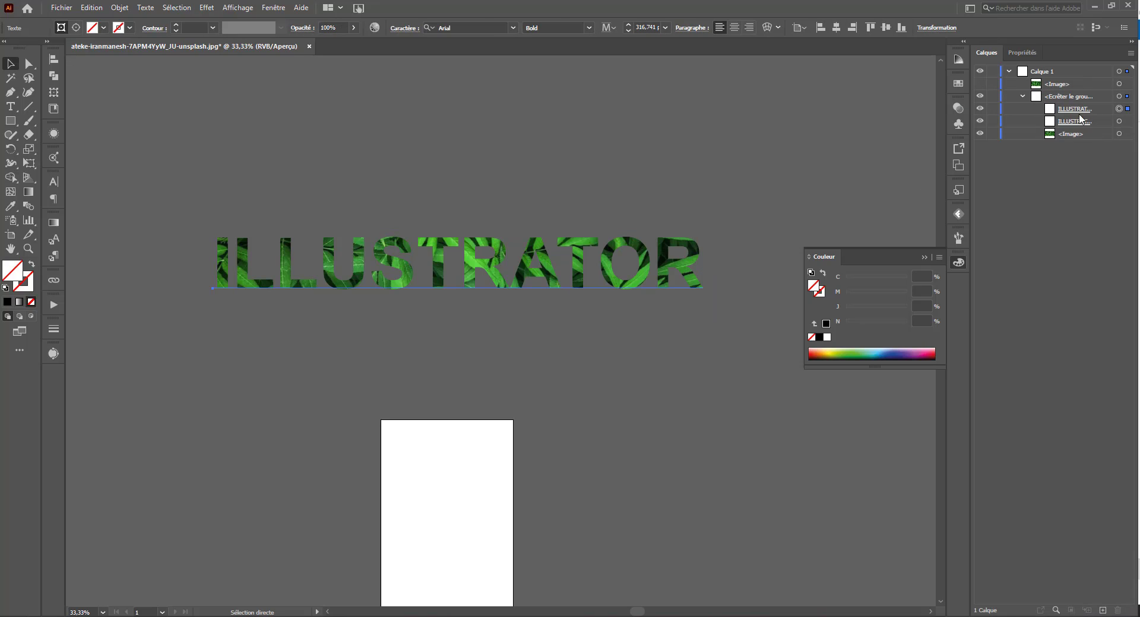
pyautogui.click(1017, 112)
pyautogui.press('v')
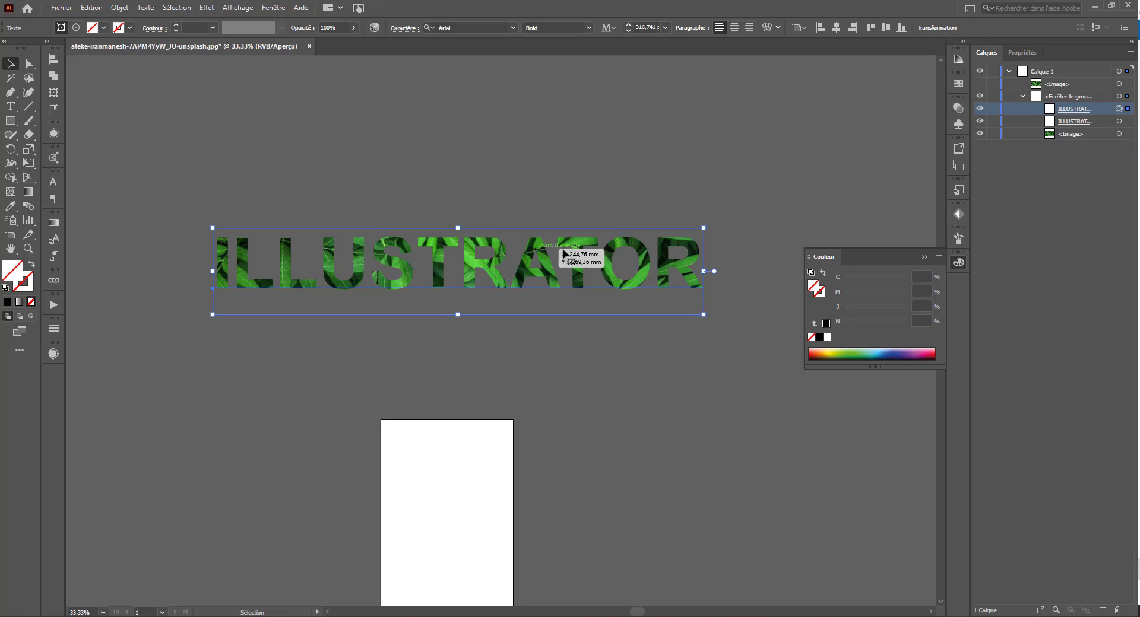
pyautogui.hotkey('ctrl', 'z')
pyautogui.hotkey('ctrl', 'z')
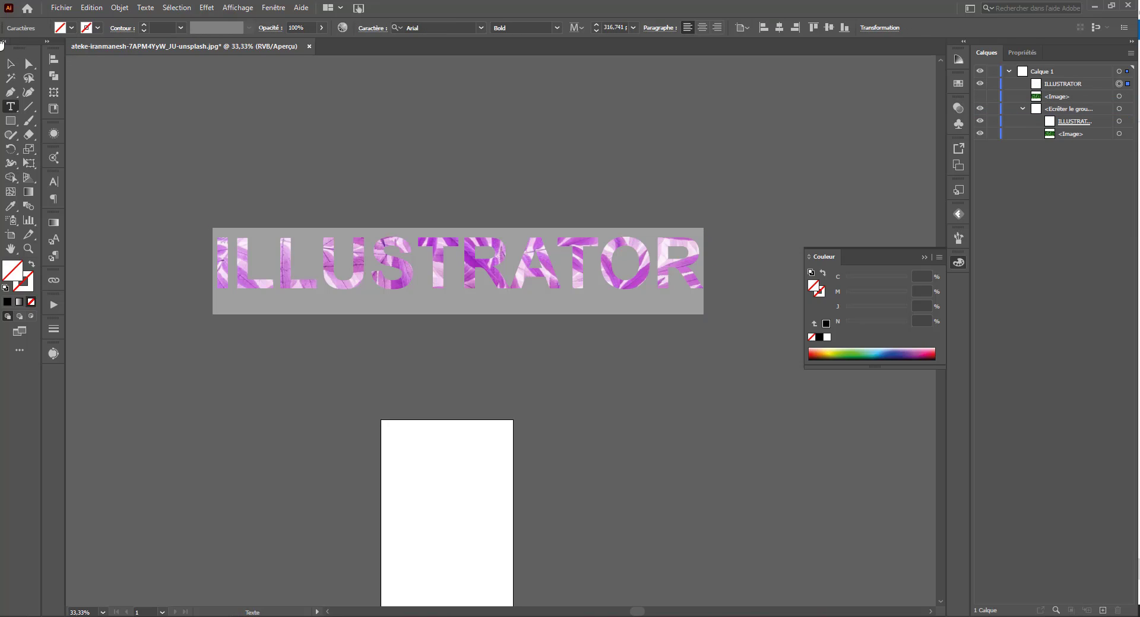
# Give the ILLUSTRATOR text copy outside the clipping group a white 6 pt stroke.
pyautogui.click(11, 64)
pyautogui.click(244, 147)
pyautogui.click(1118, 84)
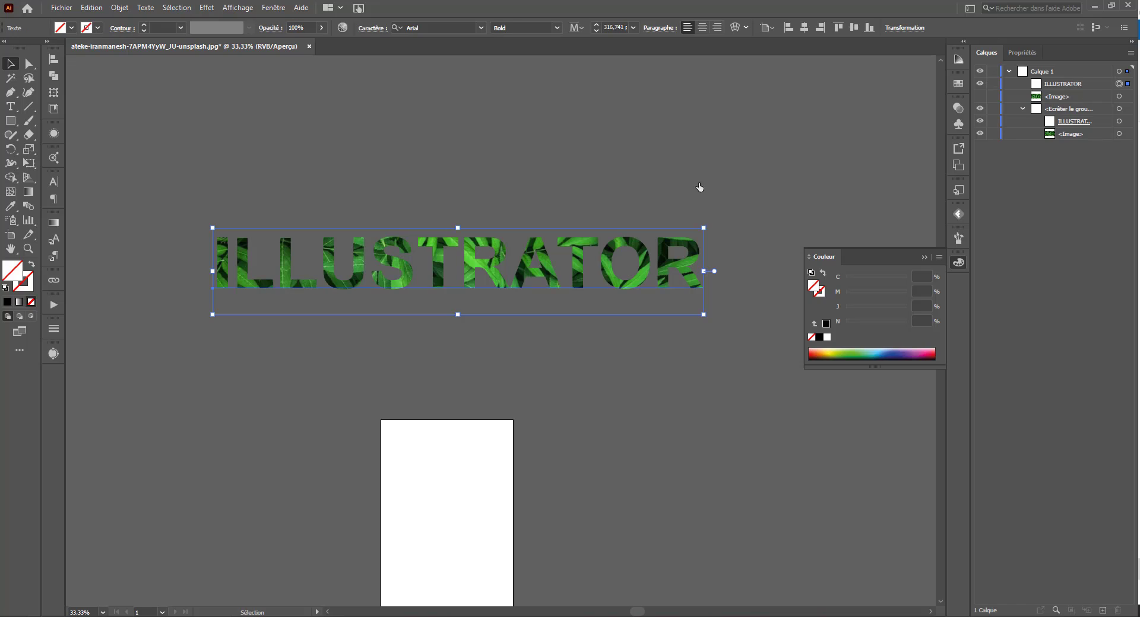
pyautogui.tripleClick(483, 266)
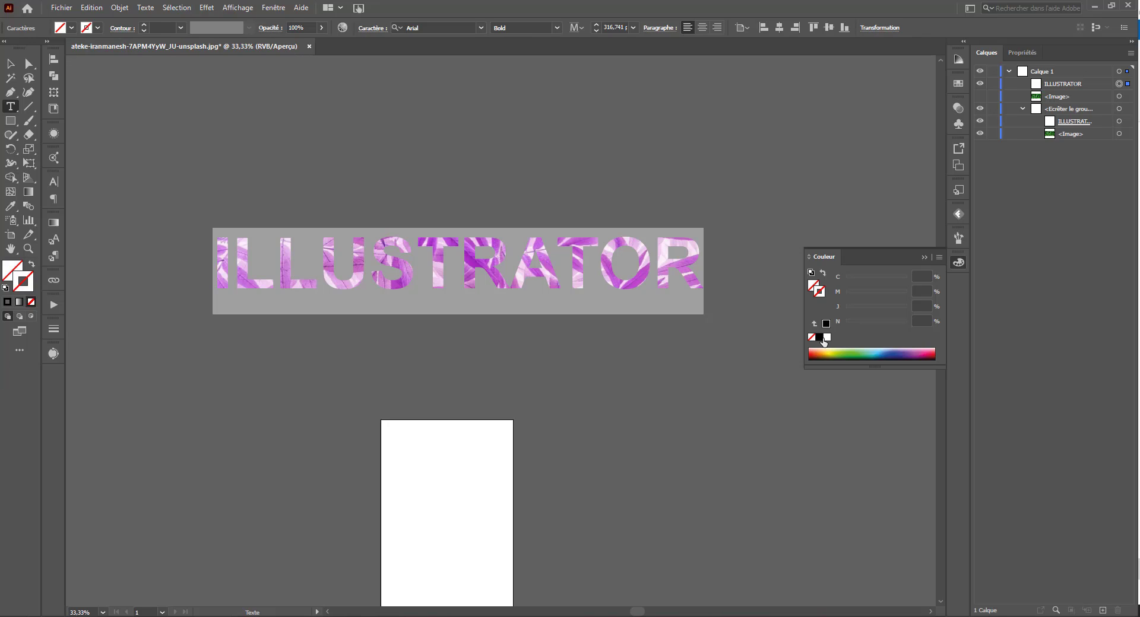
pyautogui.click(826, 338)
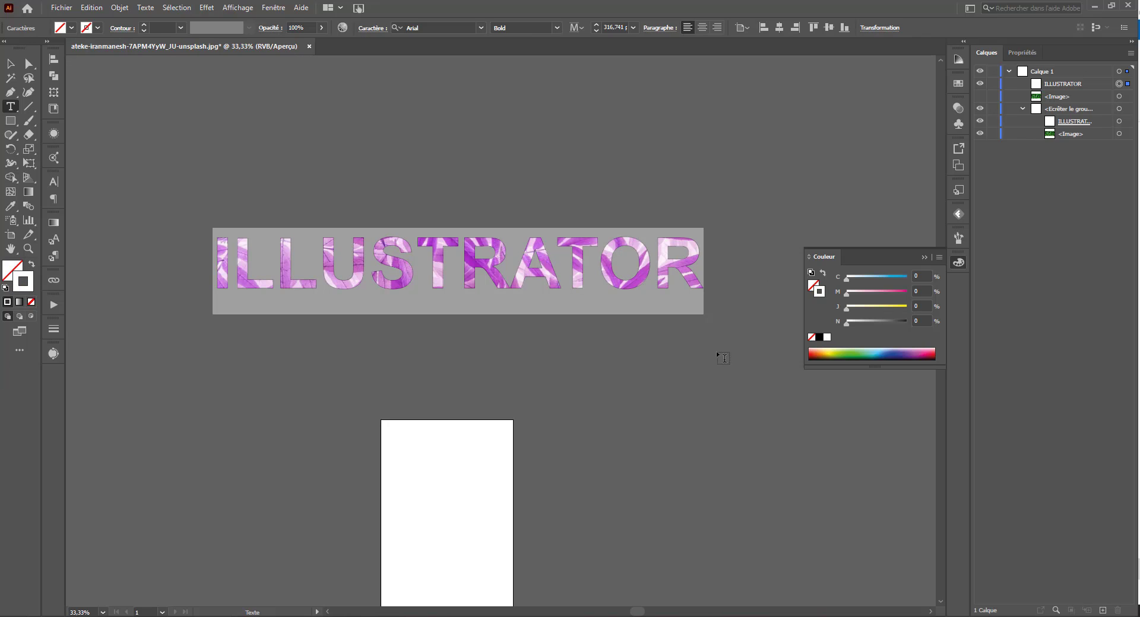
pyautogui.click(145, 25)
pyautogui.click(144, 25)
pyautogui.click(144, 25)
pyautogui.click(145, 25)
pyautogui.click(144, 25)
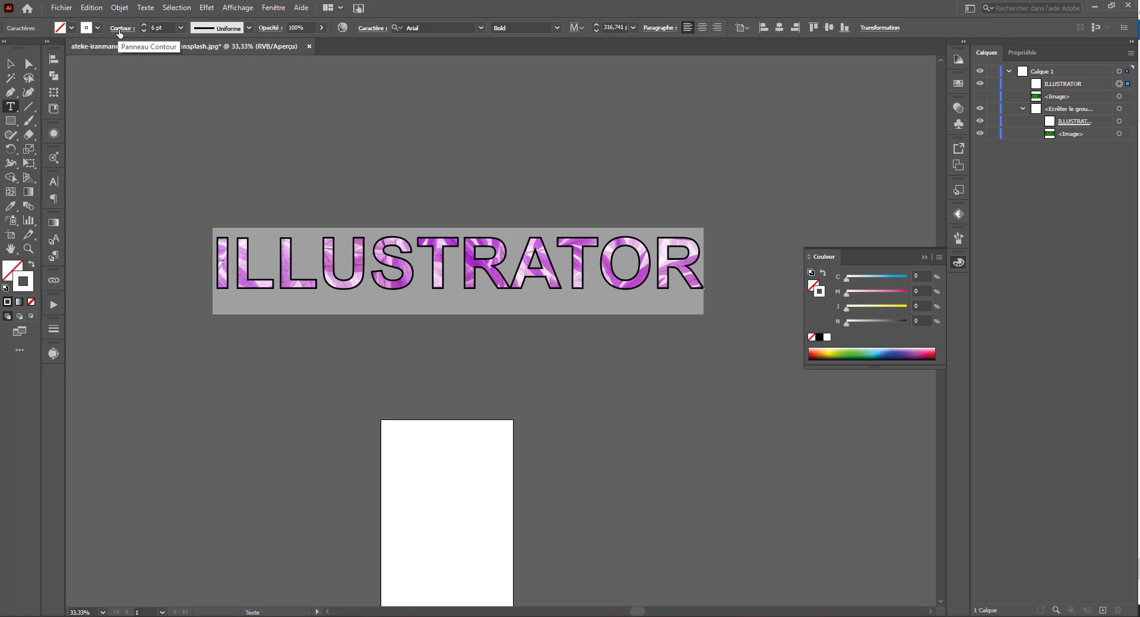
# Try to align the text copy's stroke to the outside of the letters.
pyautogui.click(1018, 50)
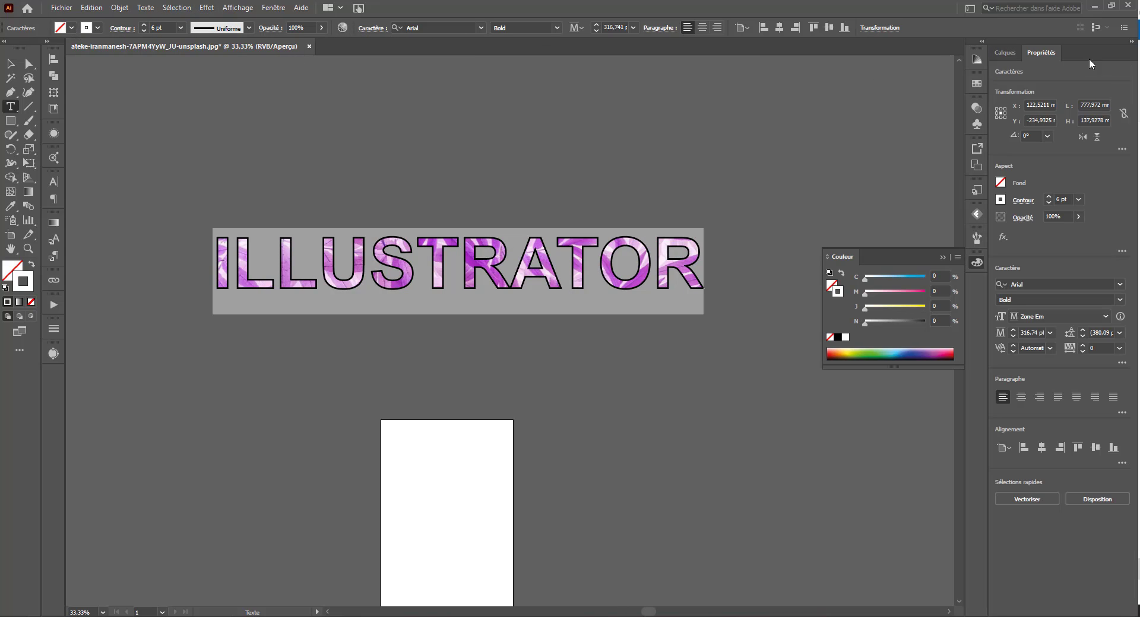
pyautogui.click(1014, 201)
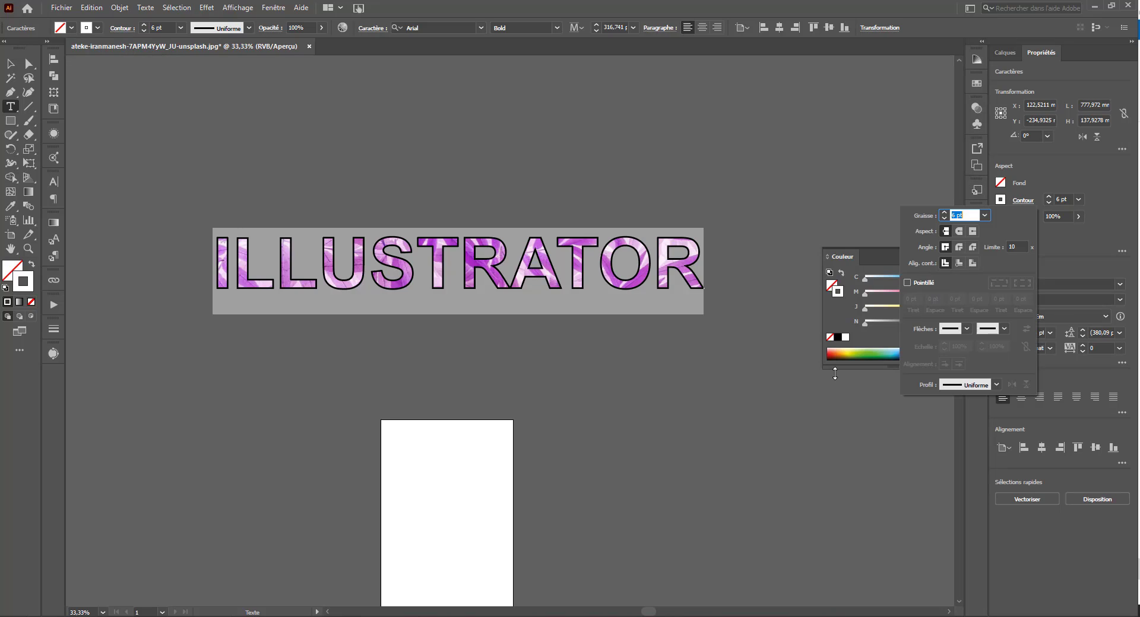
pyautogui.click(973, 264)
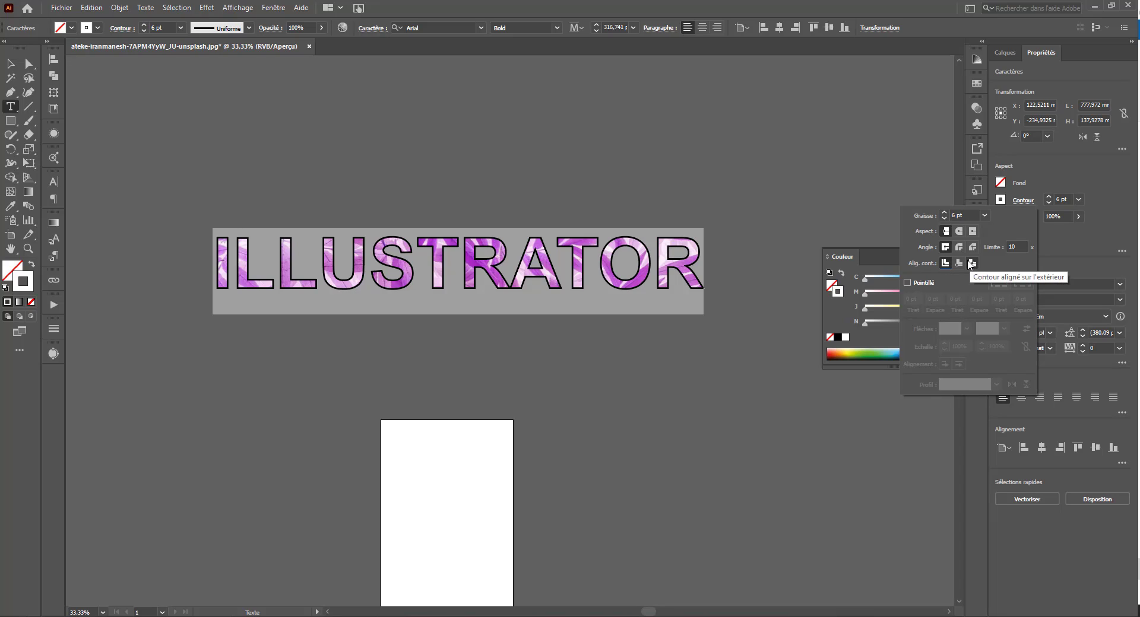
# Increase the stroke weight of the ILLUSTRATOR text copy to 11 pt.
pyautogui.click(10, 63)
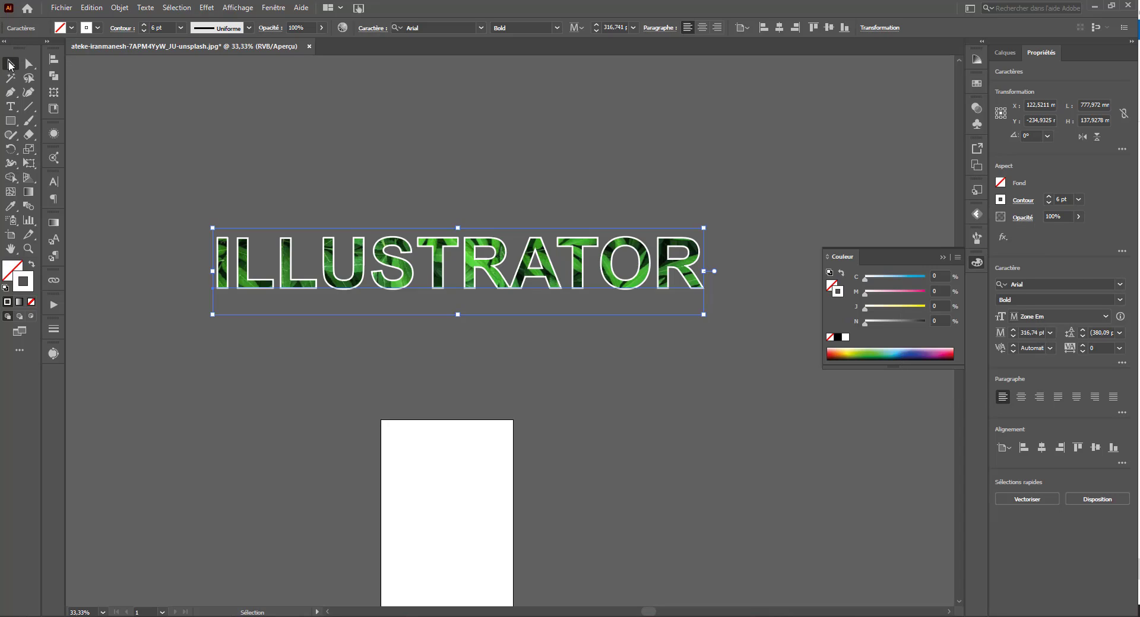
pyautogui.click(1025, 202)
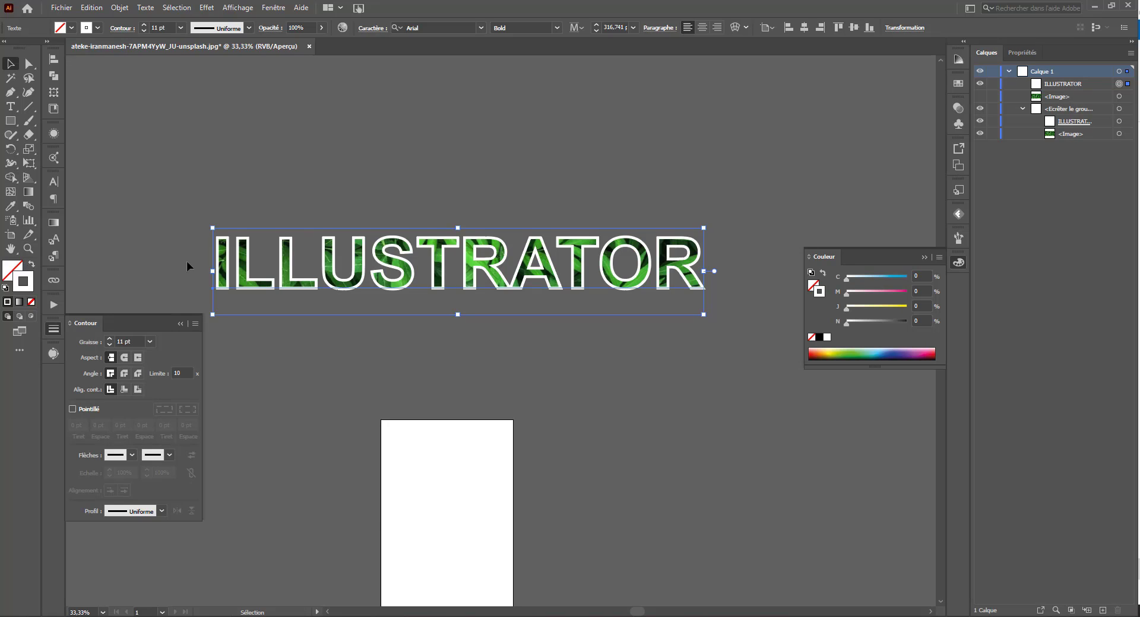
# Convert the ILLUSTRATOR text copy to outlines and align its stroke to the outside of the letters.
pyautogui.rightClick(376, 260)
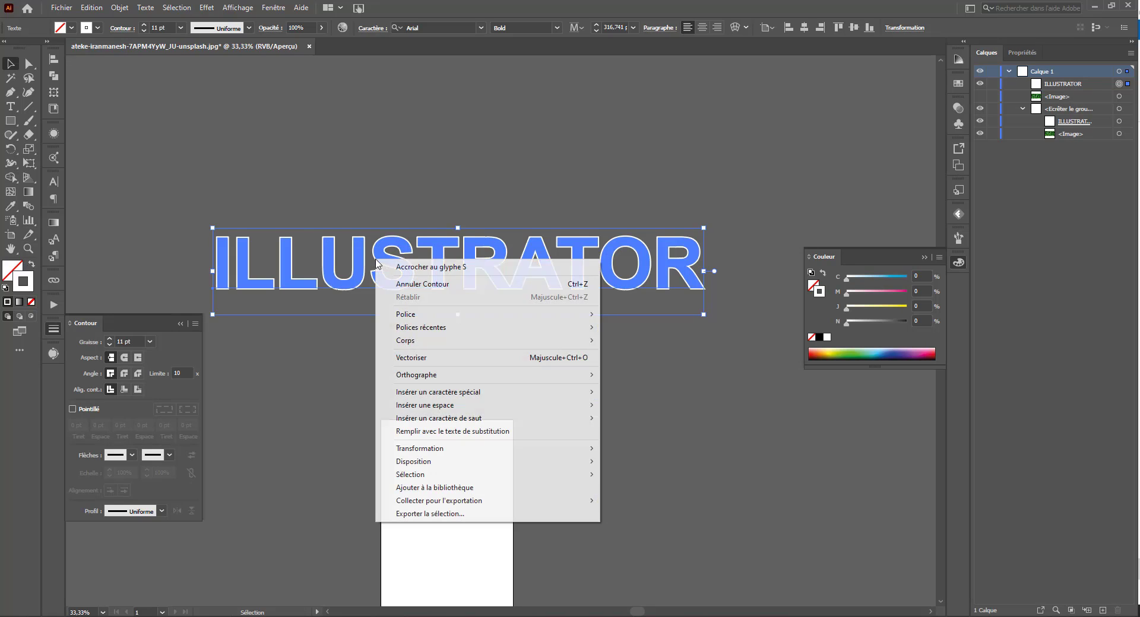
pyautogui.click(436, 358)
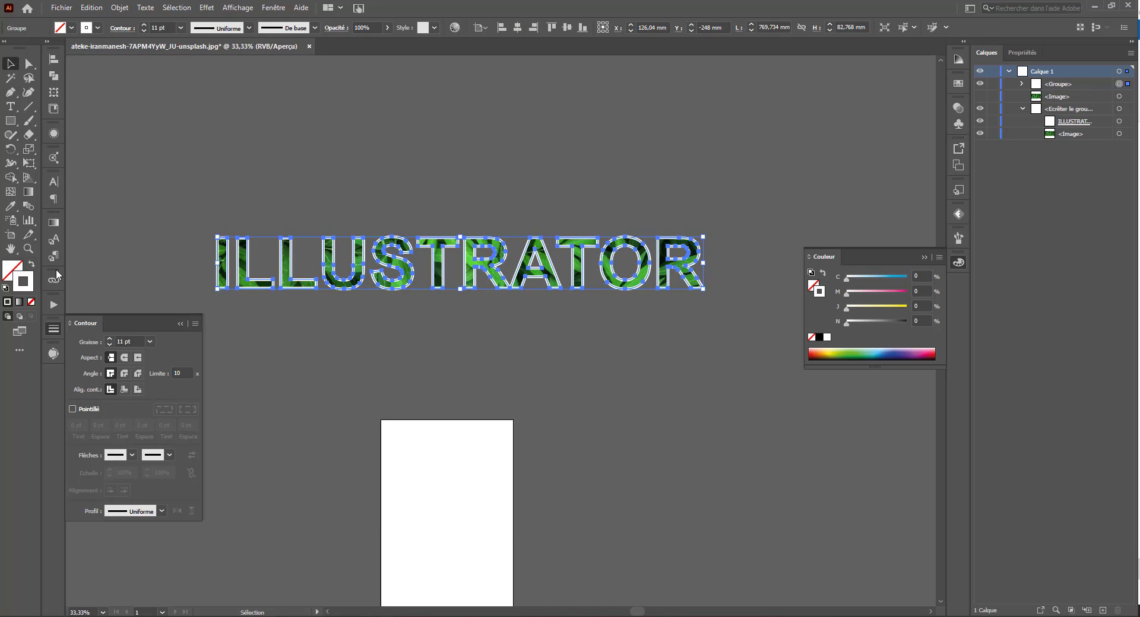
pyautogui.click(138, 389)
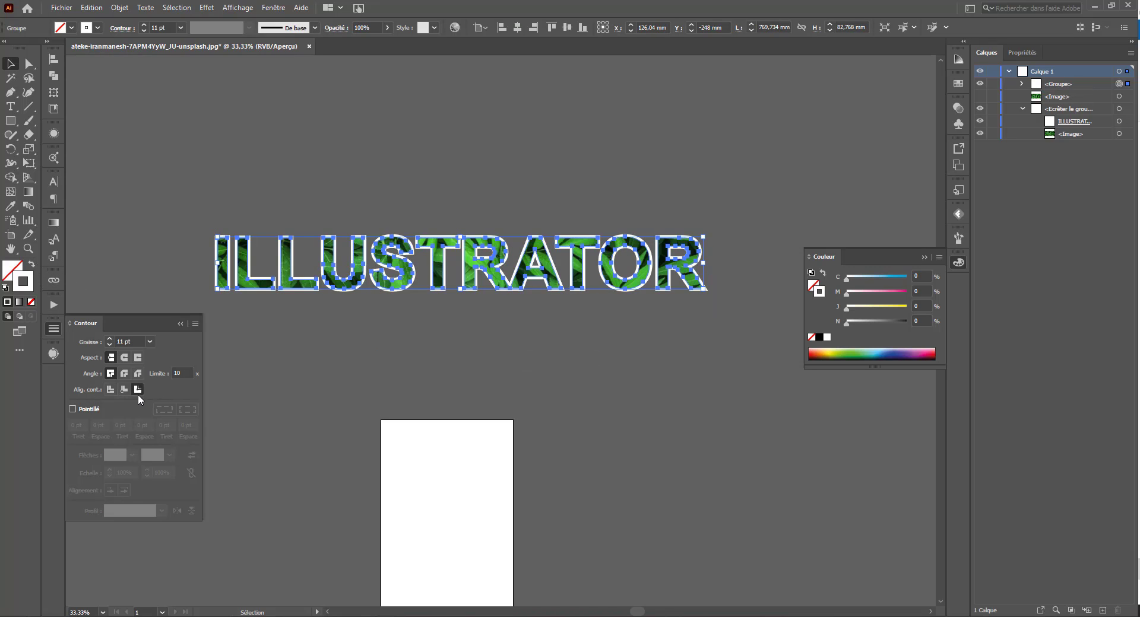
# Undo the outside stroke alignment and the conversion of the text copy to outlines.
pyautogui.press('a')
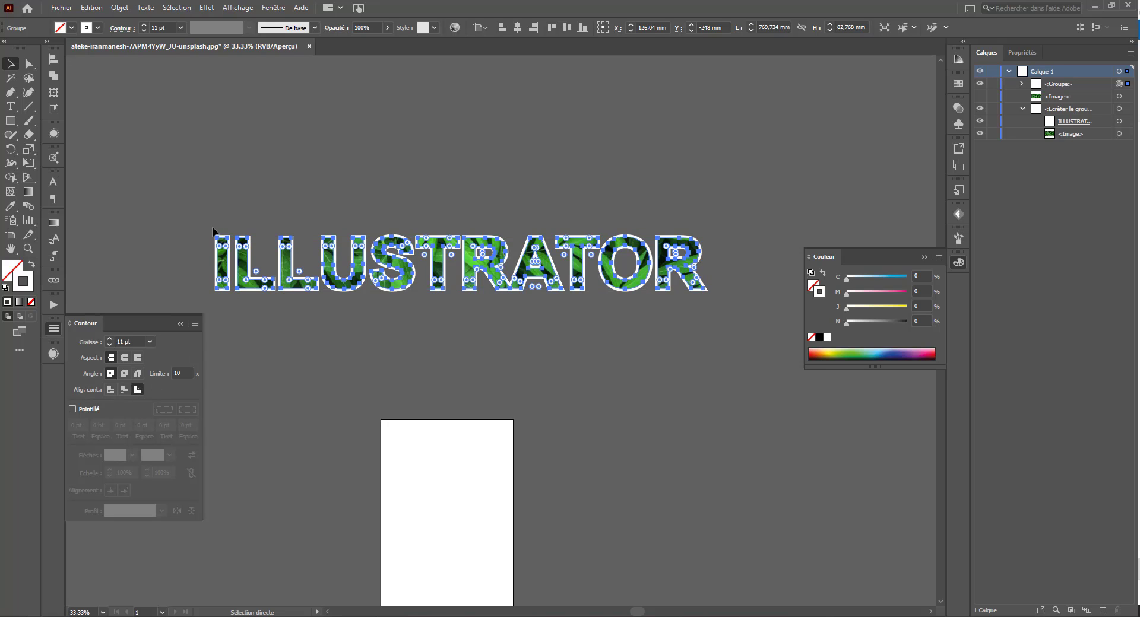
pyautogui.hotkey('ctrl', '+')
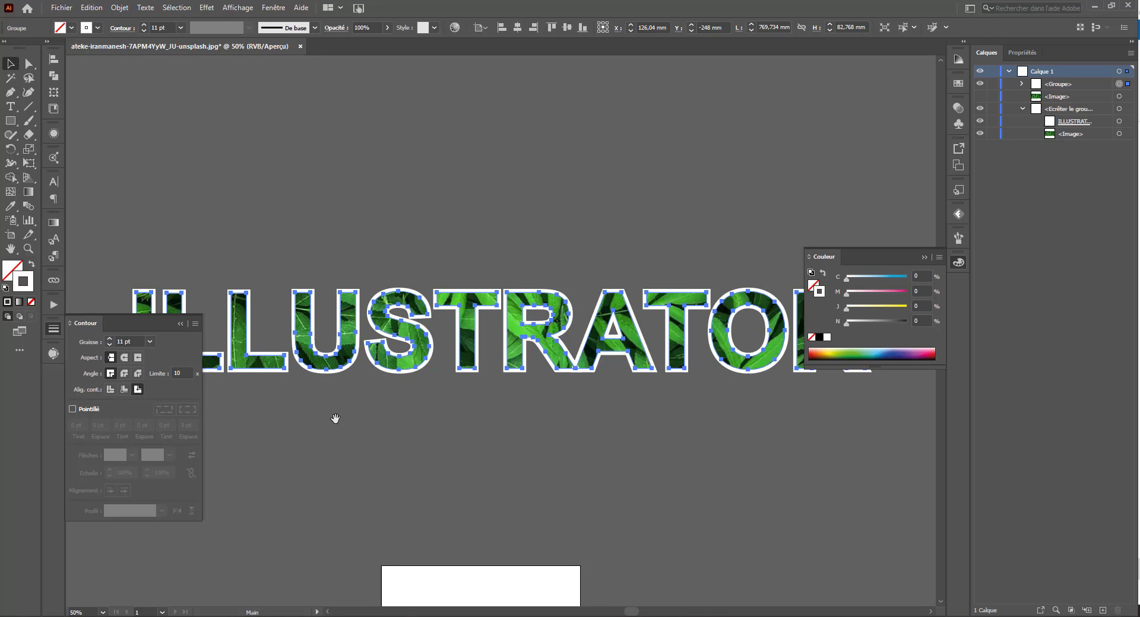
pyautogui.moveTo(334, 420); pyautogui.dragTo(425, 388)
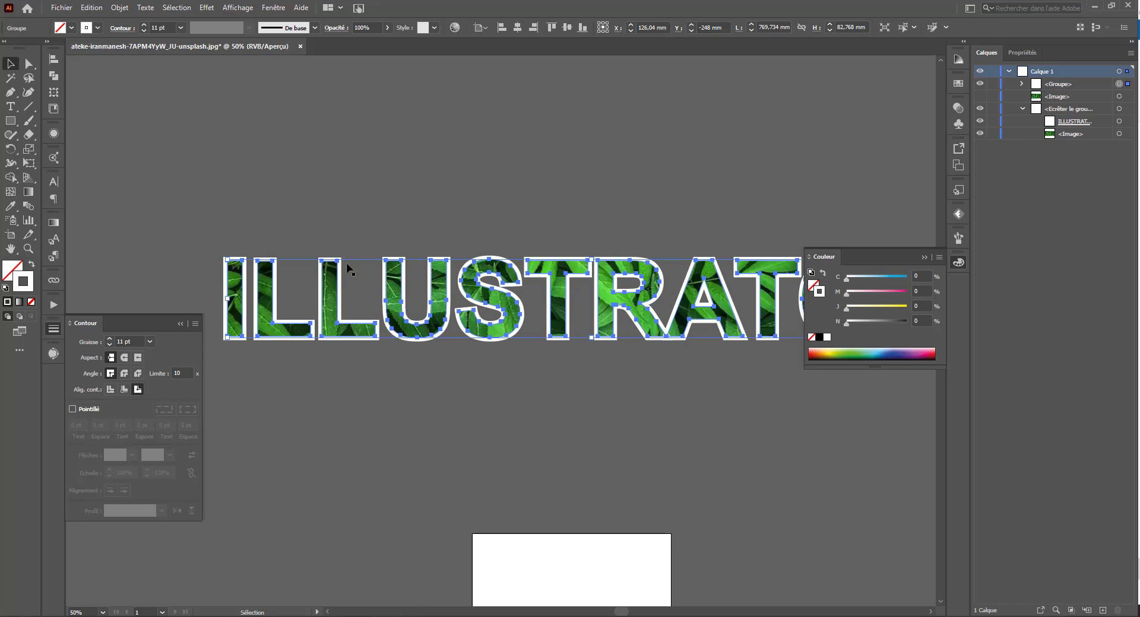
pyautogui.press('a')
pyautogui.click(54, 332)
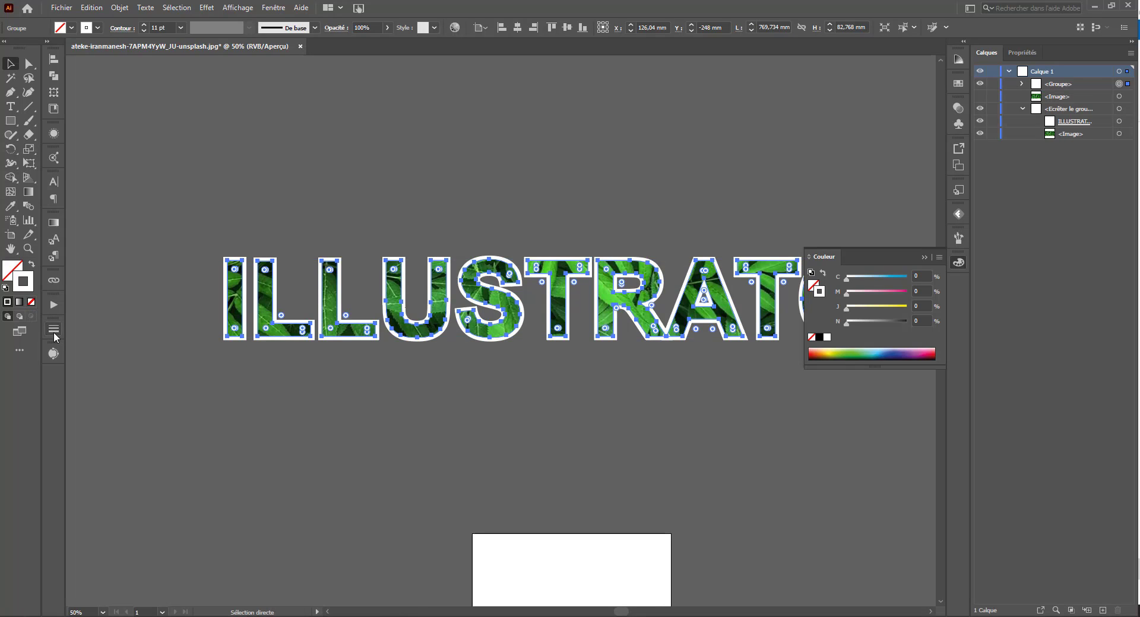
pyautogui.click(53, 330)
pyautogui.hotkey('ctrl', 'z')
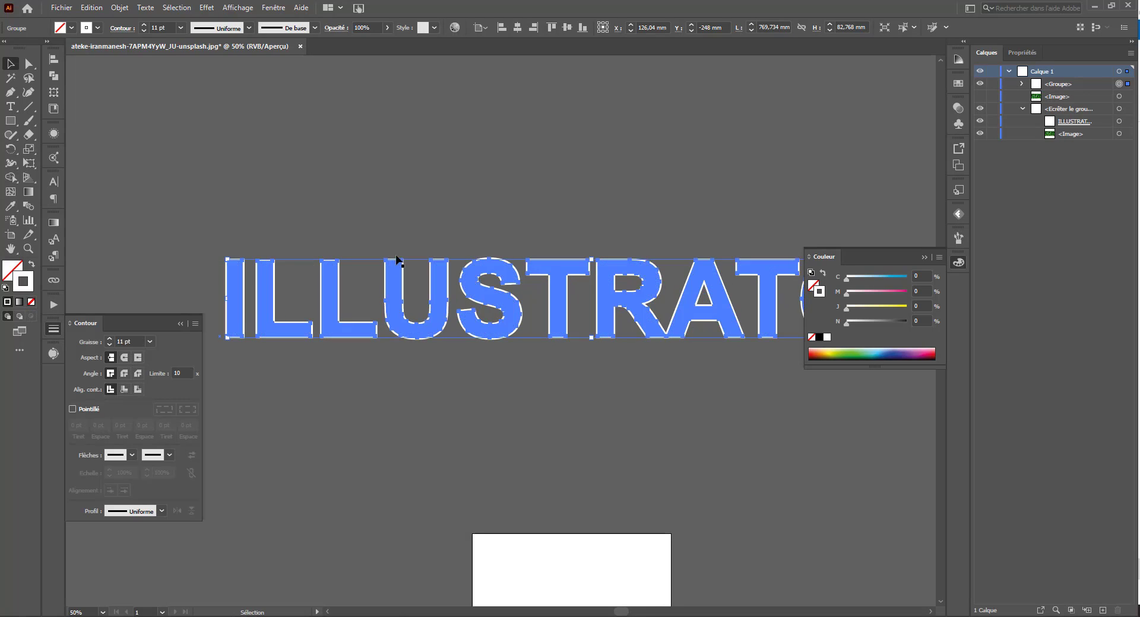
pyautogui.hotkey('ctrl', 'z')
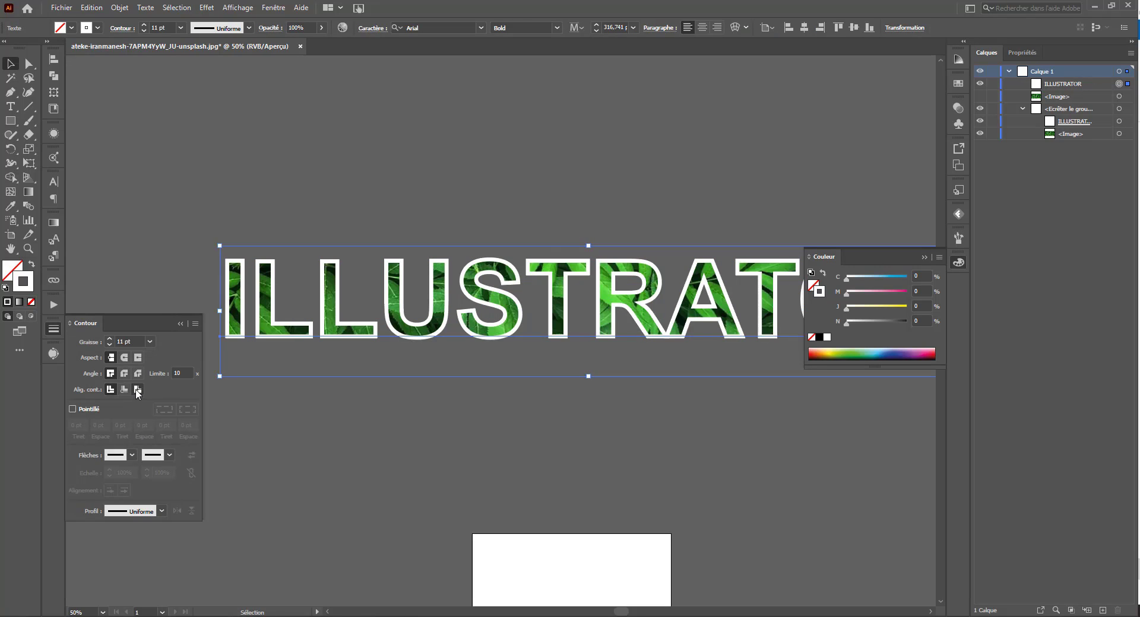
# Vectorize the ILLUSTRATOR text copy and rename the resulting group "texe illustrator".
pyautogui.rightClick(387, 281)
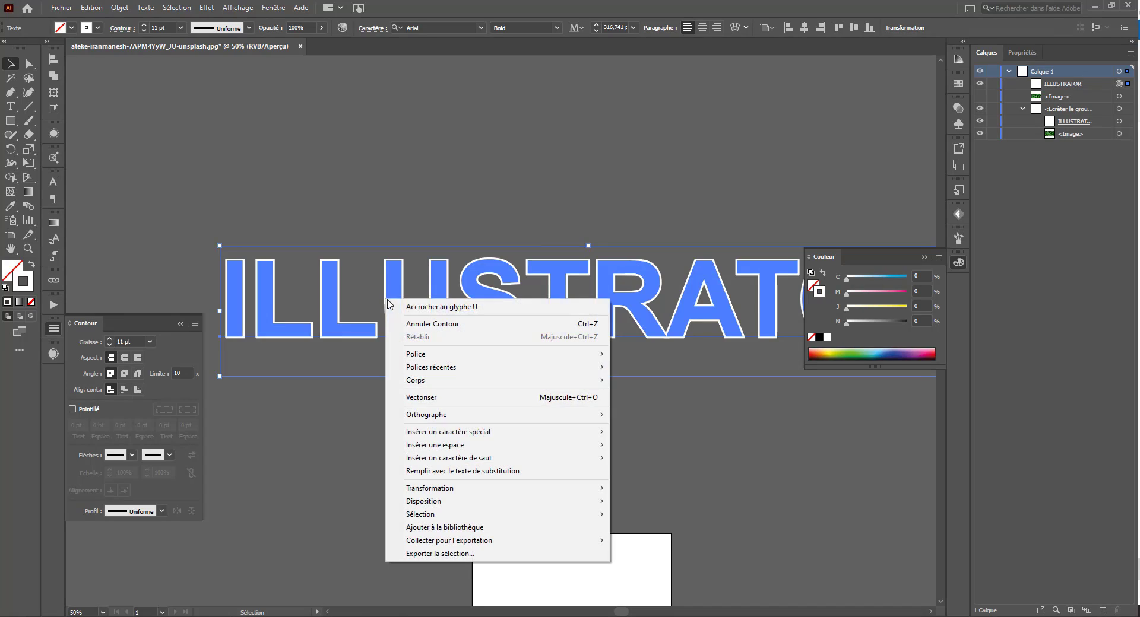
pyautogui.click(432, 396)
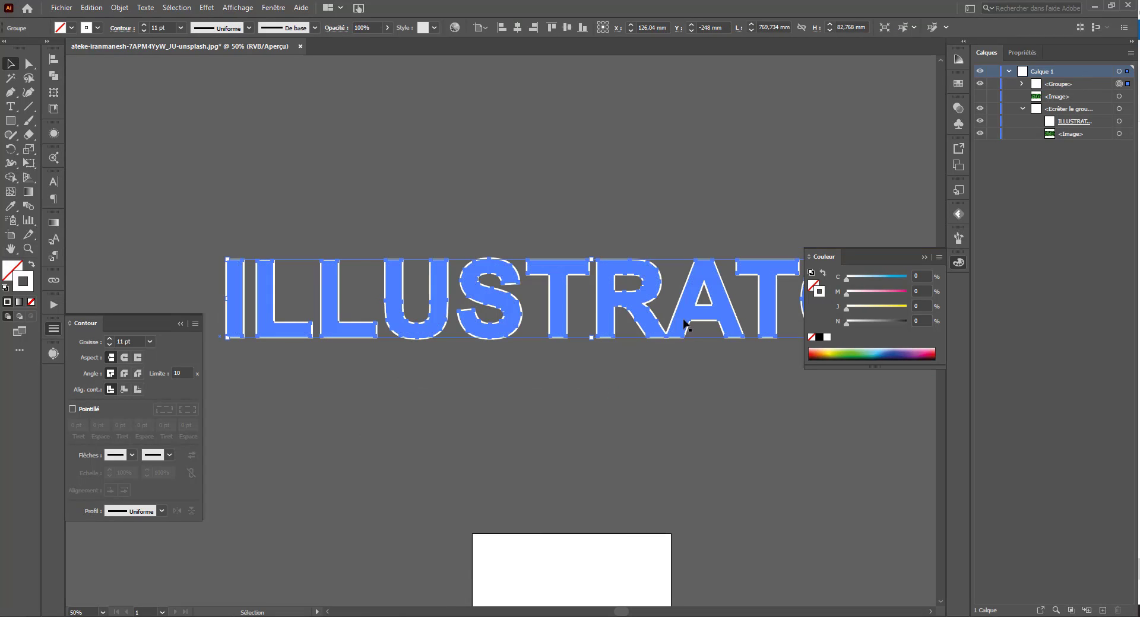
pyautogui.click(1021, 83)
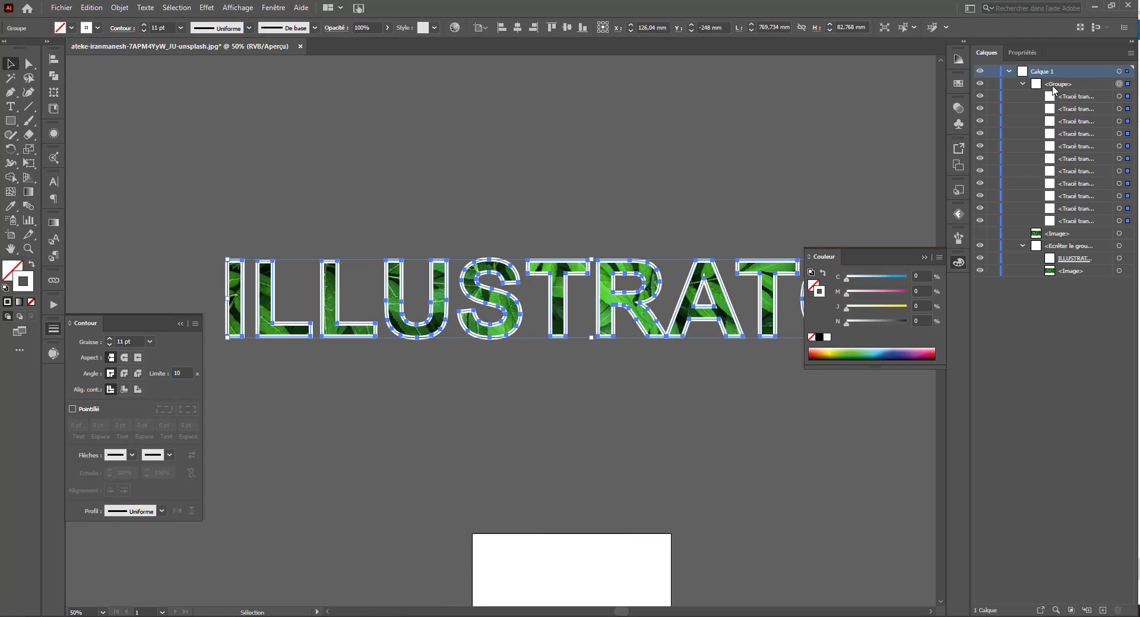
pyautogui.click(1023, 85)
pyautogui.doubleClick(1061, 87)
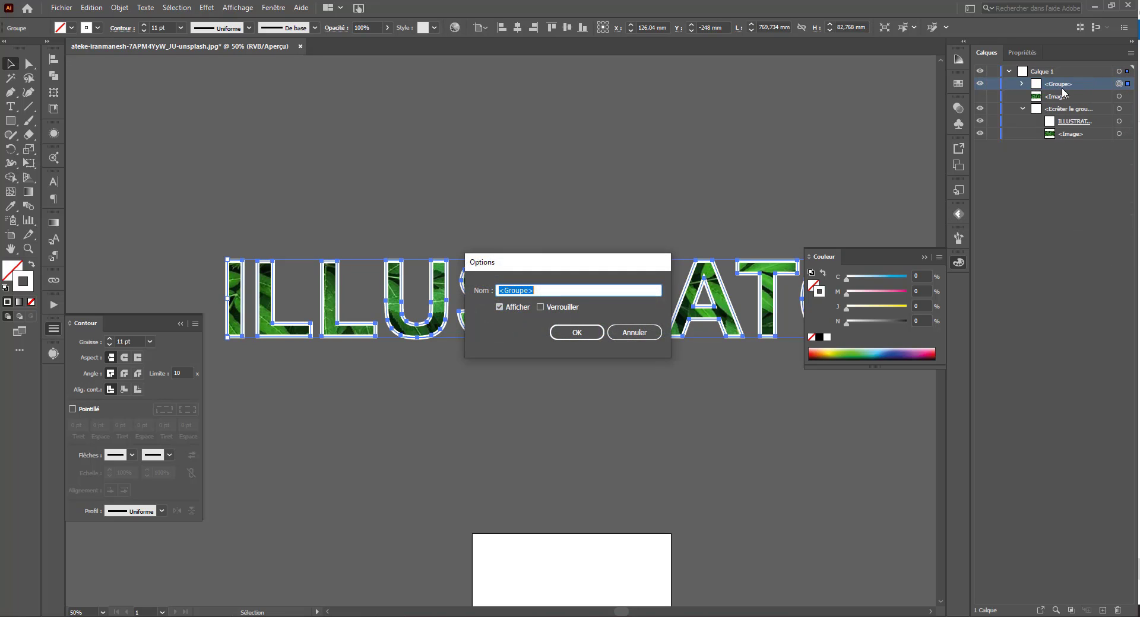
pyautogui.write('texe illustrator')
pyautogui.press('Return')
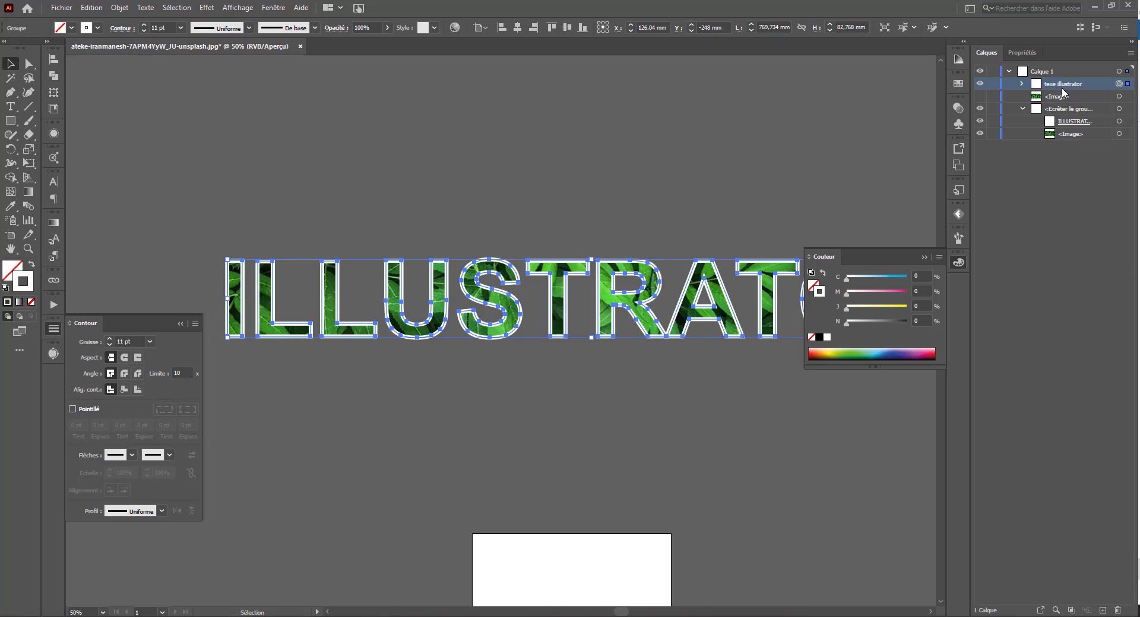
# Align the stroke of the texe illustrator group to the outside of the letters and deselect it.
pyautogui.click(139, 390)
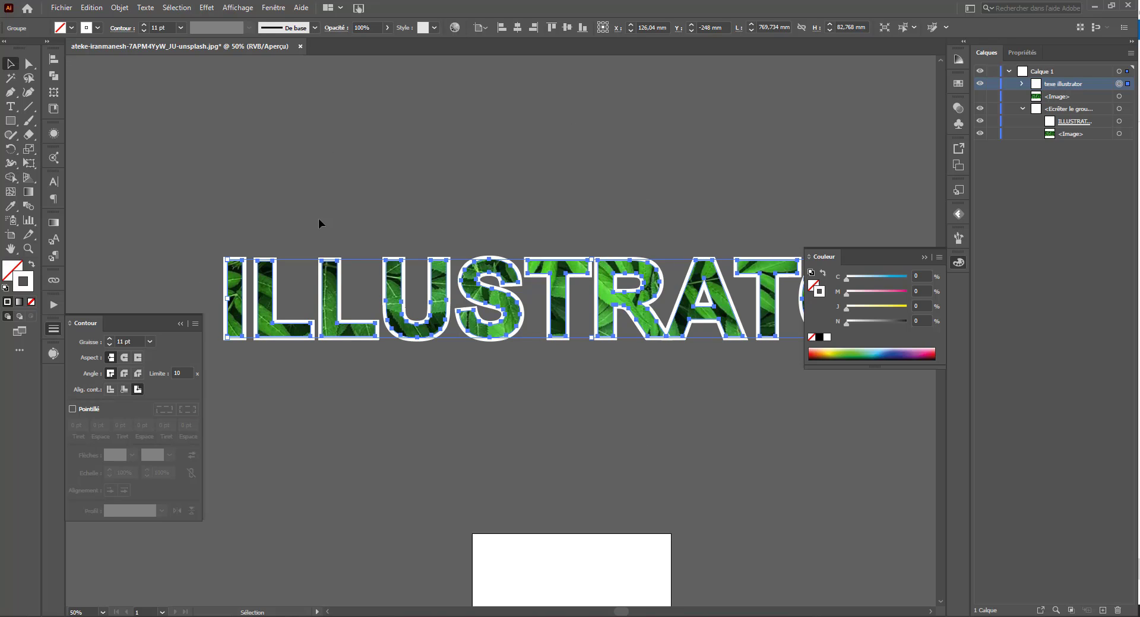
pyautogui.click(354, 119)
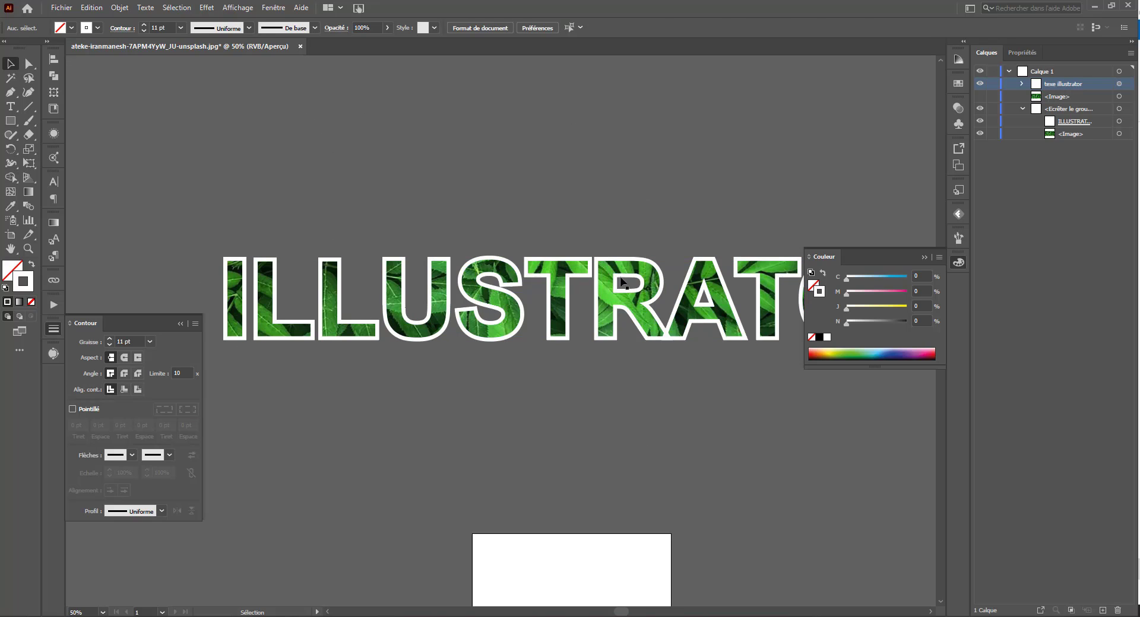
# Place the hidden leaf image copy above the texe illustrator group and make it visible.
pyautogui.click(1038, 96)
pyautogui.moveTo(1045, 99); pyautogui.dragTo(1054, 83)
pyautogui.click(979, 83)
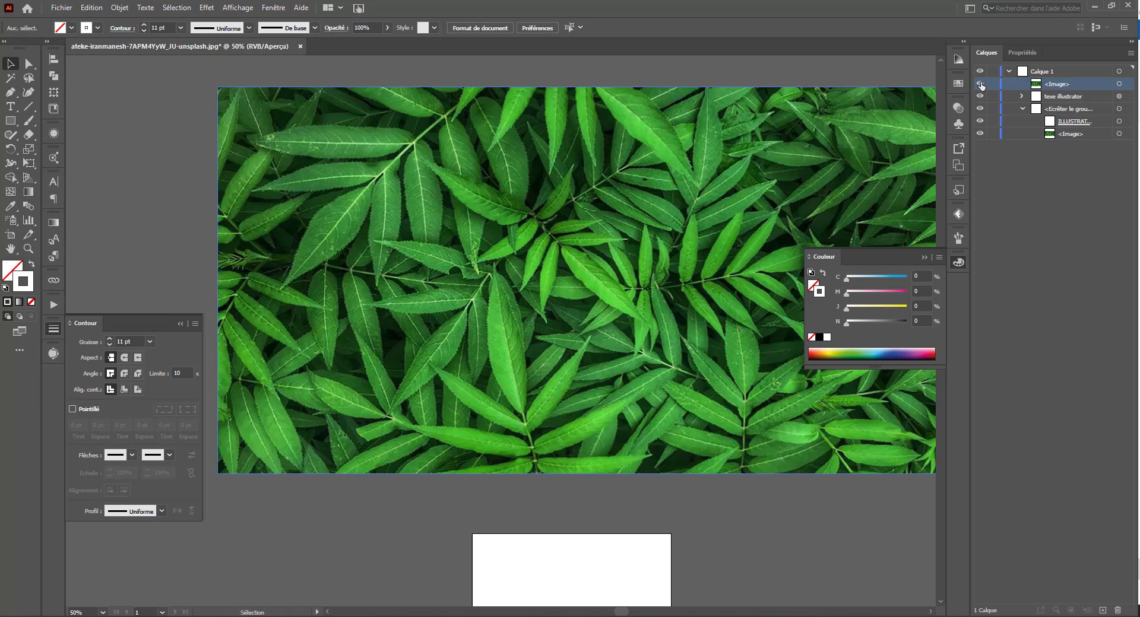
pyautogui.click(981, 85)
pyautogui.click(980, 85)
# Lower the opacity of the top leaf image to 44%.
pyautogui.click(1119, 84)
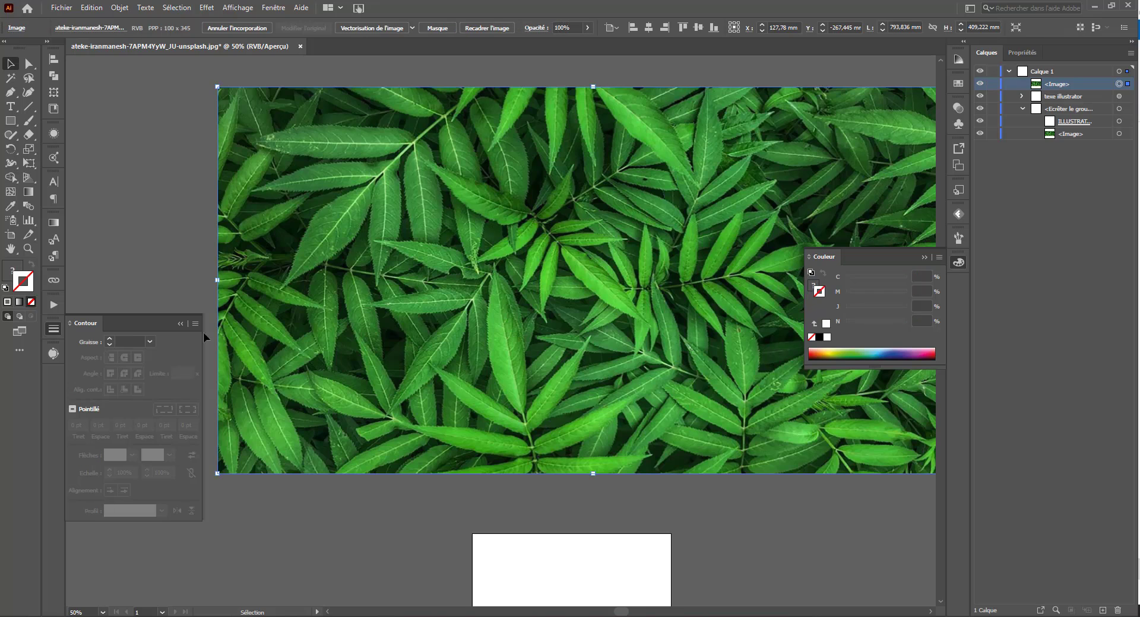
pyautogui.click(54, 329)
pyautogui.click(274, 7)
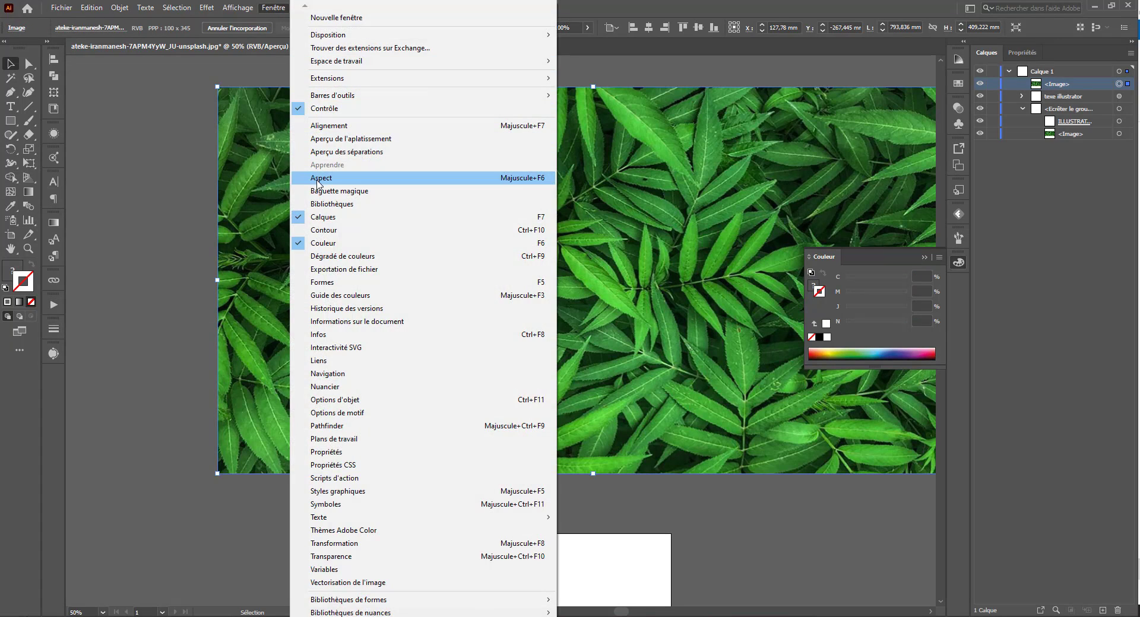
pyautogui.click(332, 177)
pyautogui.click(114, 177)
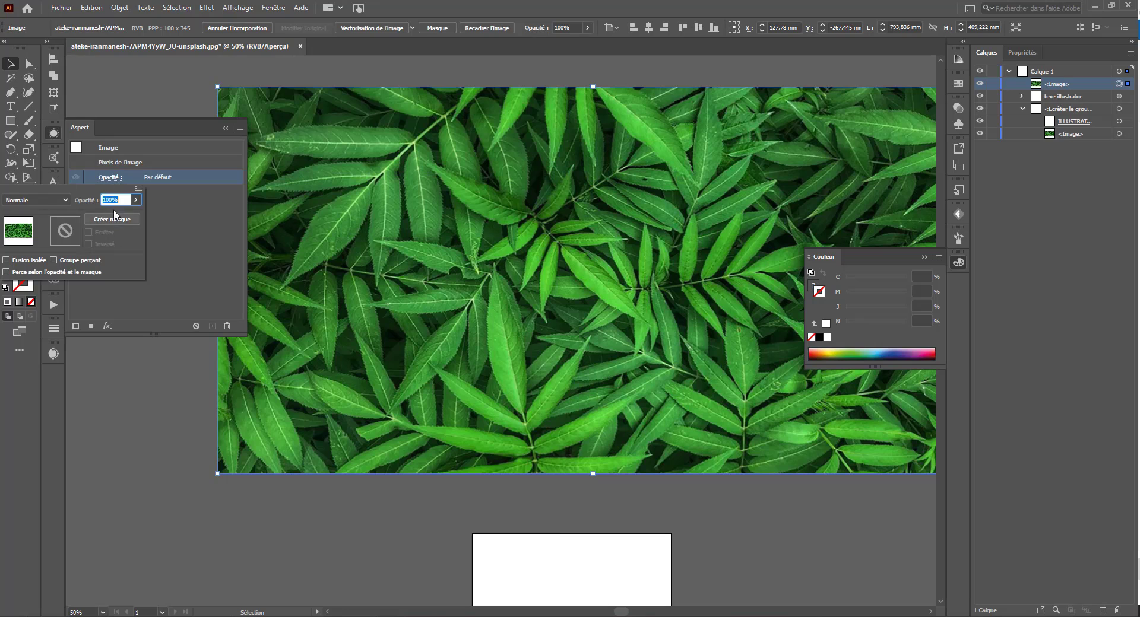
pyautogui.click(135, 200)
pyautogui.moveTo(134, 215); pyautogui.dragTo(109, 214)
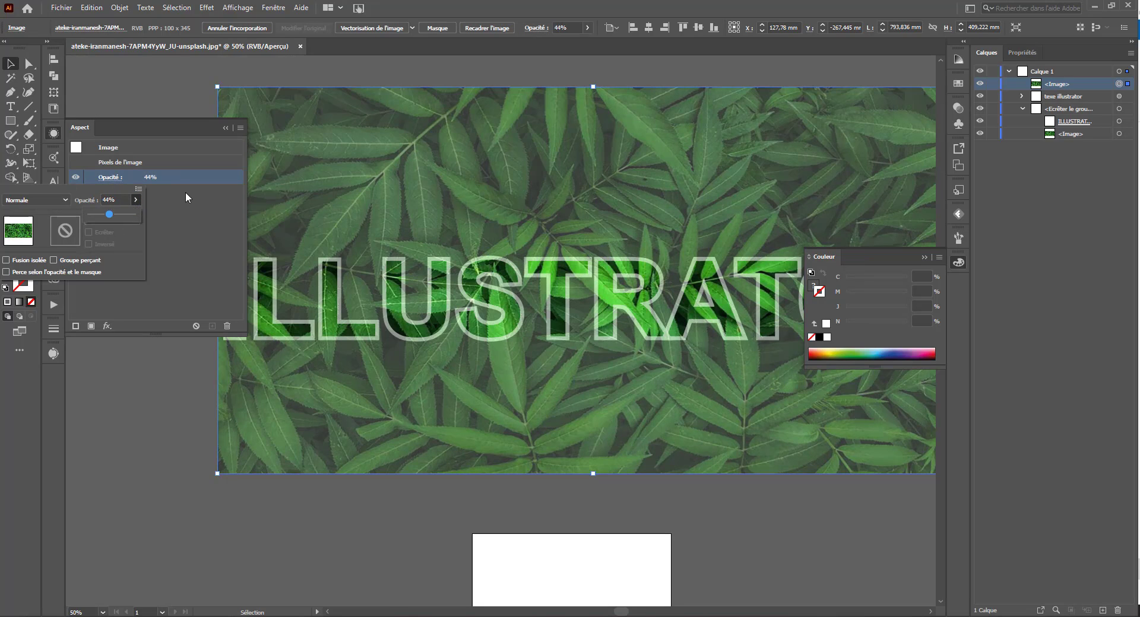
pyautogui.click(122, 74)
pyautogui.click(130, 71)
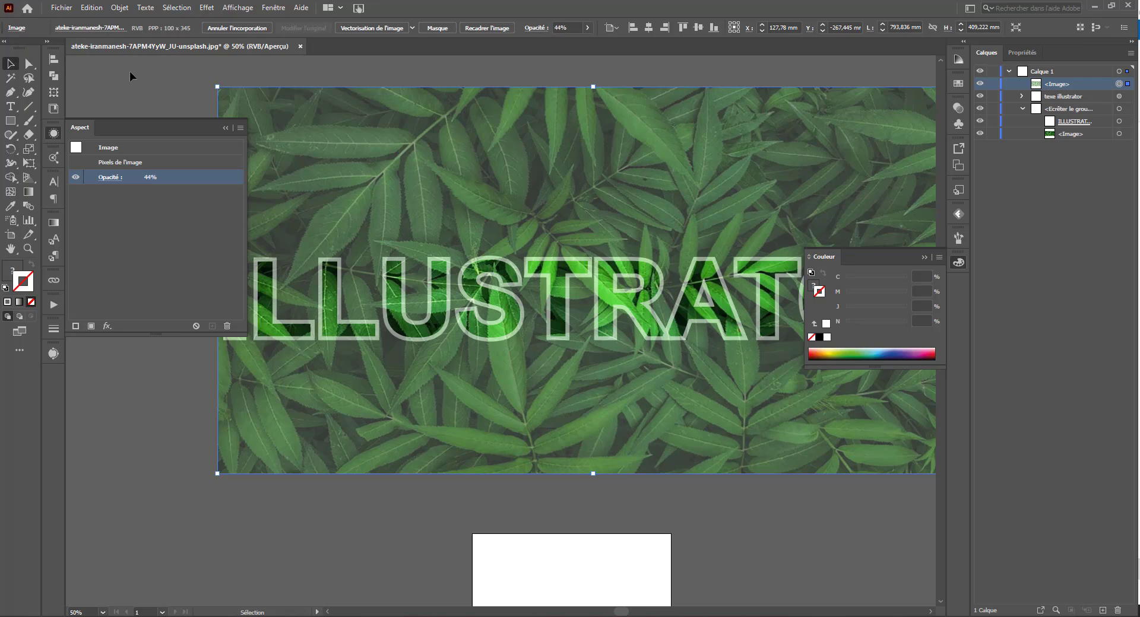
# Trace a closed Pen path around the leaf that crosses diagonally over the first R, without fill or stroke.
pyautogui.hotkey('ctrl', '+')
pyautogui.press('space')
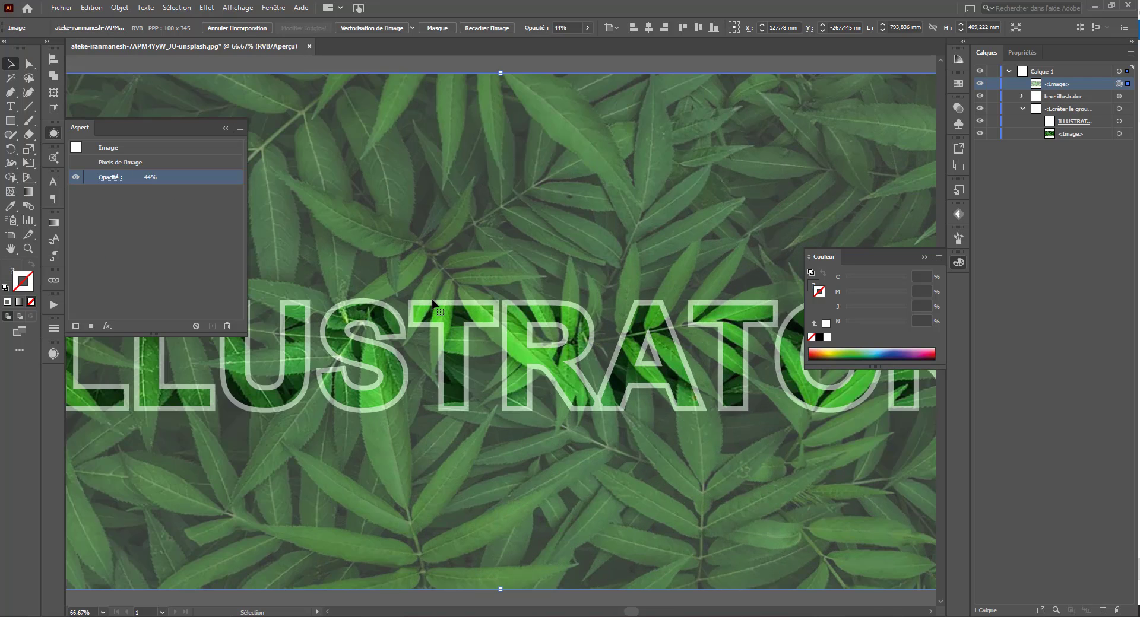
pyautogui.press('space')
pyautogui.moveTo(554, 414); pyautogui.dragTo(485, 408)
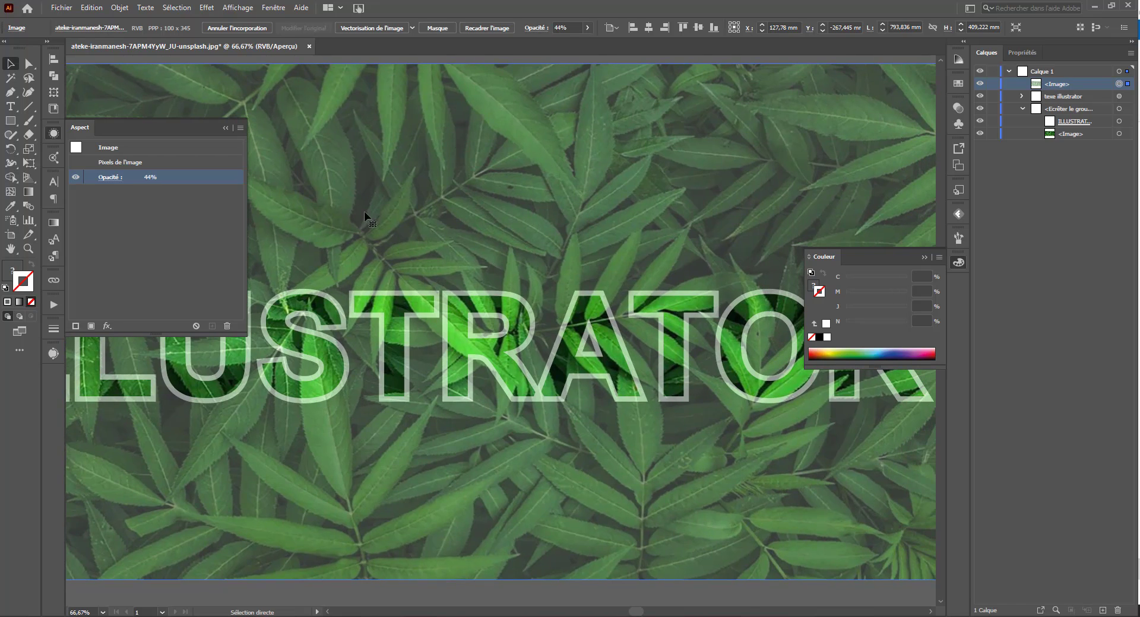
pyautogui.hotkey('ctrl', '+')
pyautogui.hotkey('ctrl', '+')
pyautogui.click(5, 94)
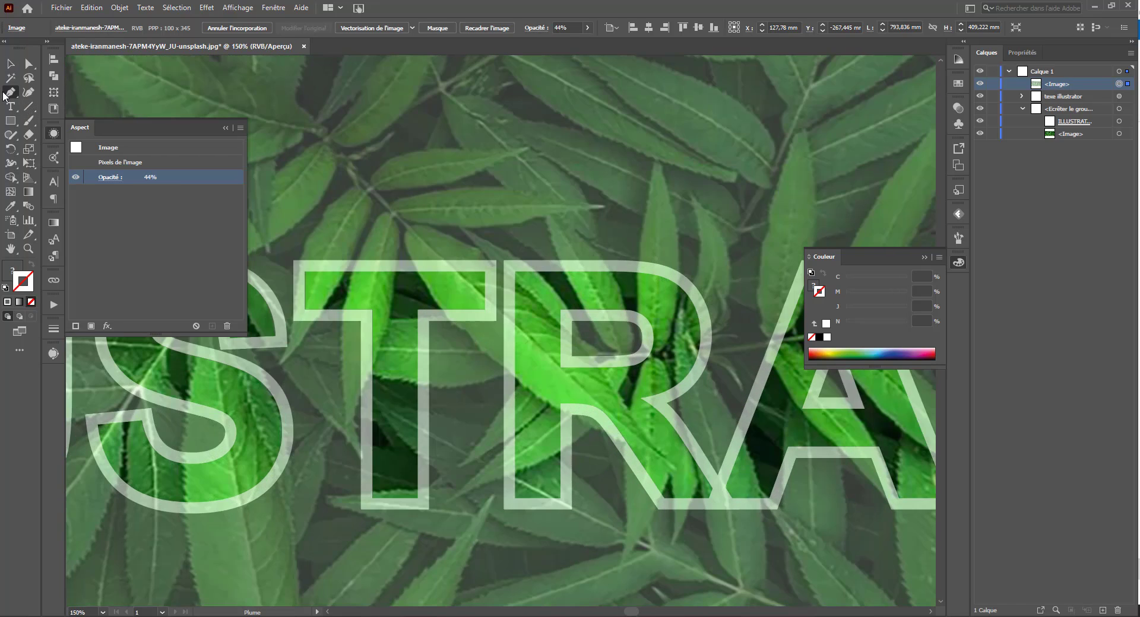
pyautogui.click(514, 376)
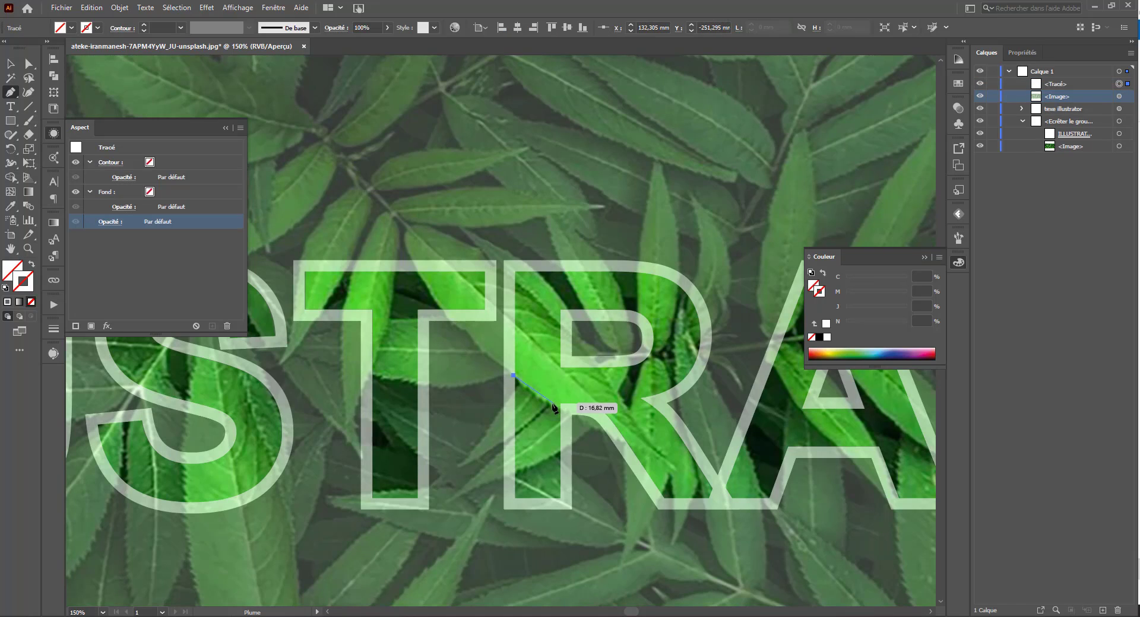
pyautogui.moveTo(552, 407); pyautogui.dragTo(601, 434)
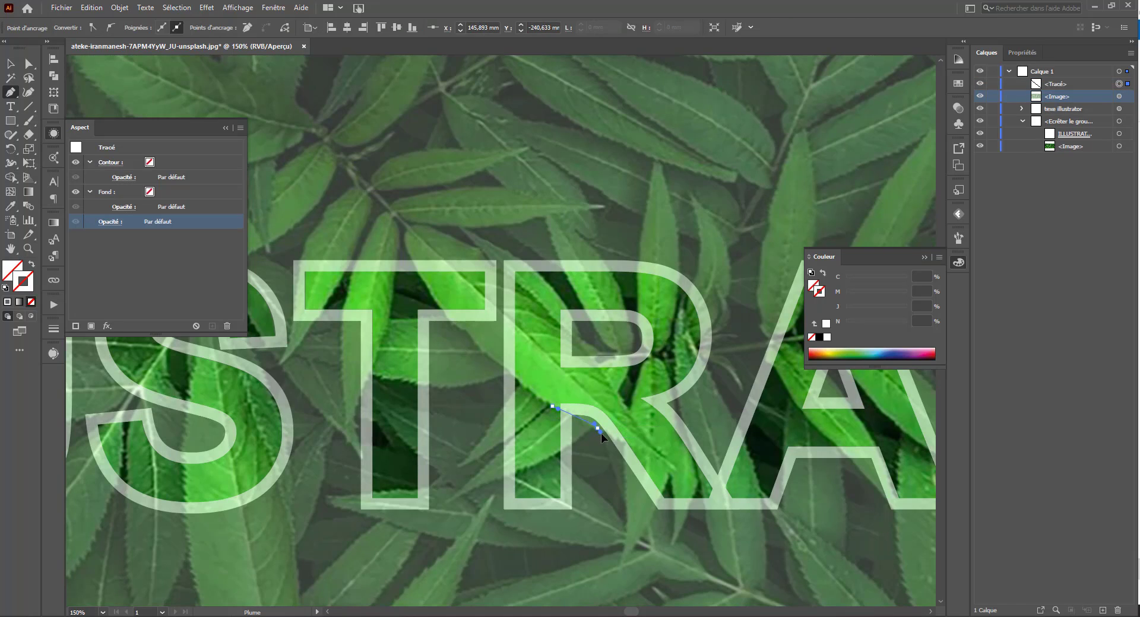
pyautogui.click(674, 472)
pyautogui.moveTo(653, 446); pyautogui.dragTo(630, 416)
pyautogui.click(609, 385)
pyautogui.moveTo(578, 337); pyautogui.dragTo(577, 329)
pyautogui.moveTo(555, 290); pyautogui.dragTo(545, 283)
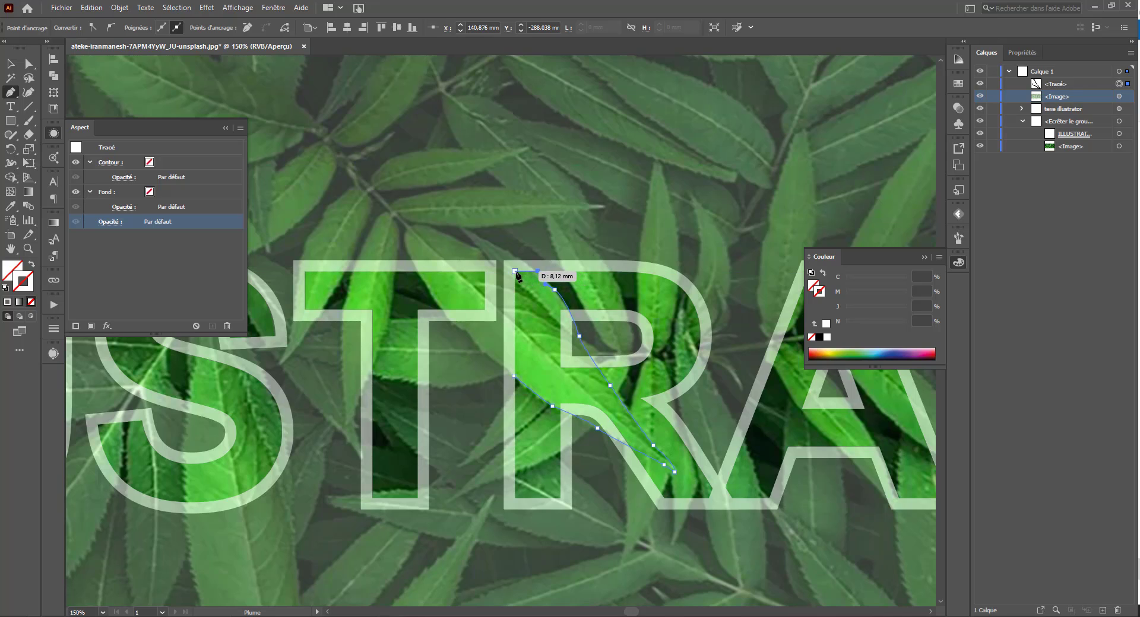
pyautogui.click(514, 271)
pyautogui.click(514, 377)
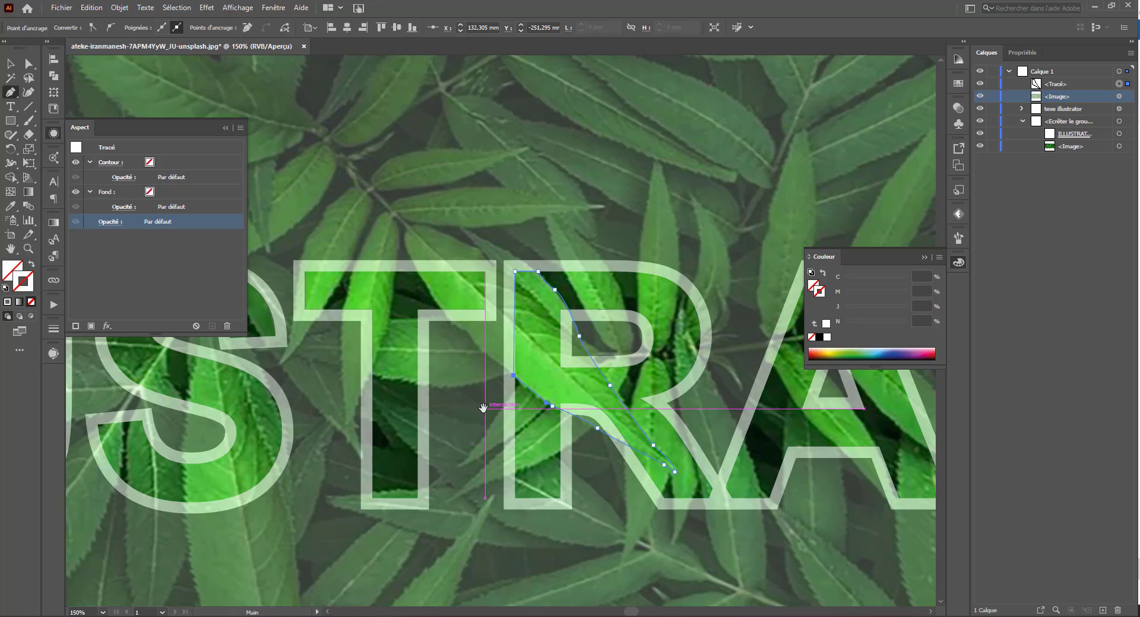
# Trace the lower leaf crossing the second T's stem with the Pen tool, up to the leaf's base.
pyautogui.press('space')
pyautogui.moveTo(462, 410); pyautogui.dragTo(33, 371)
pyautogui.moveTo(333, 400); pyautogui.dragTo(254, 406)
pyautogui.moveTo(546, 388); pyautogui.dragTo(552, 408)
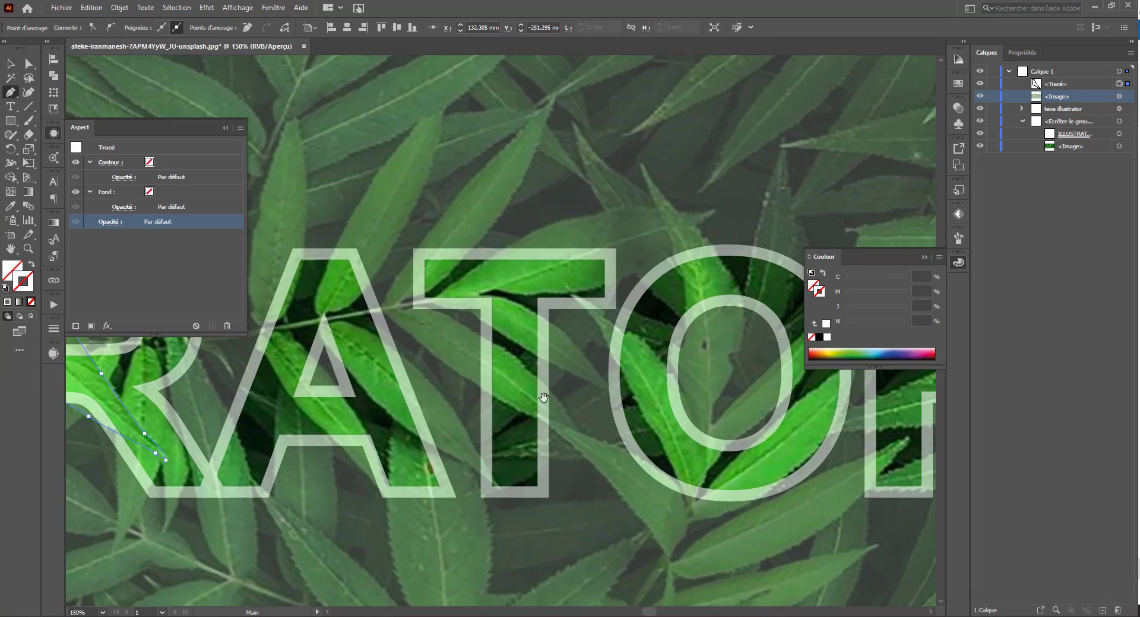
pyautogui.click(491, 327)
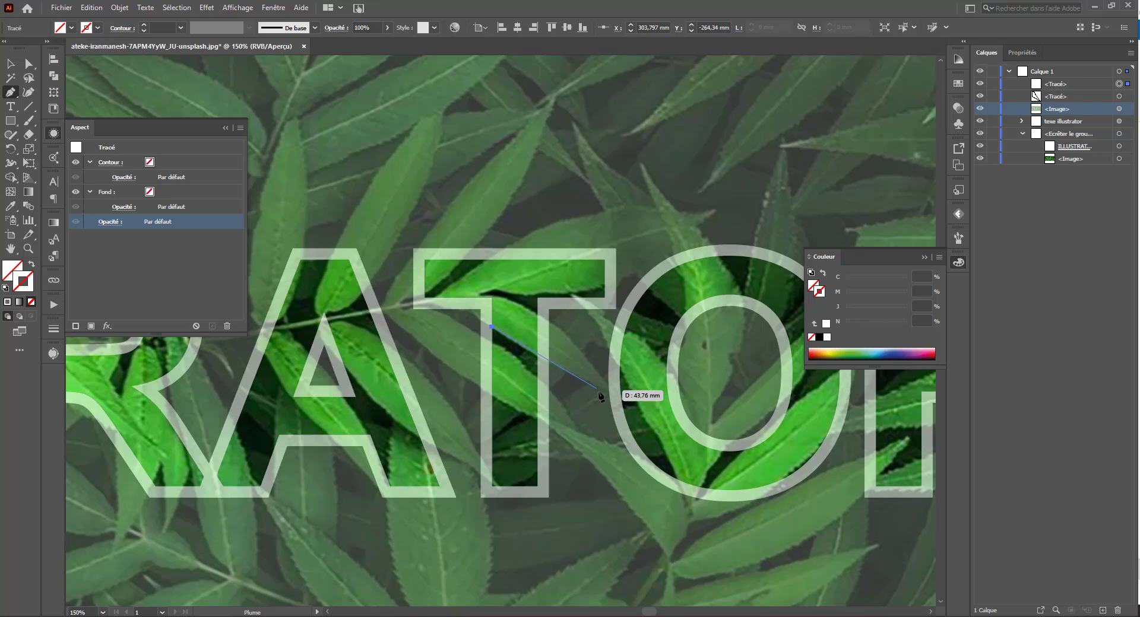
pyautogui.moveTo(605, 391); pyautogui.dragTo(610, 396)
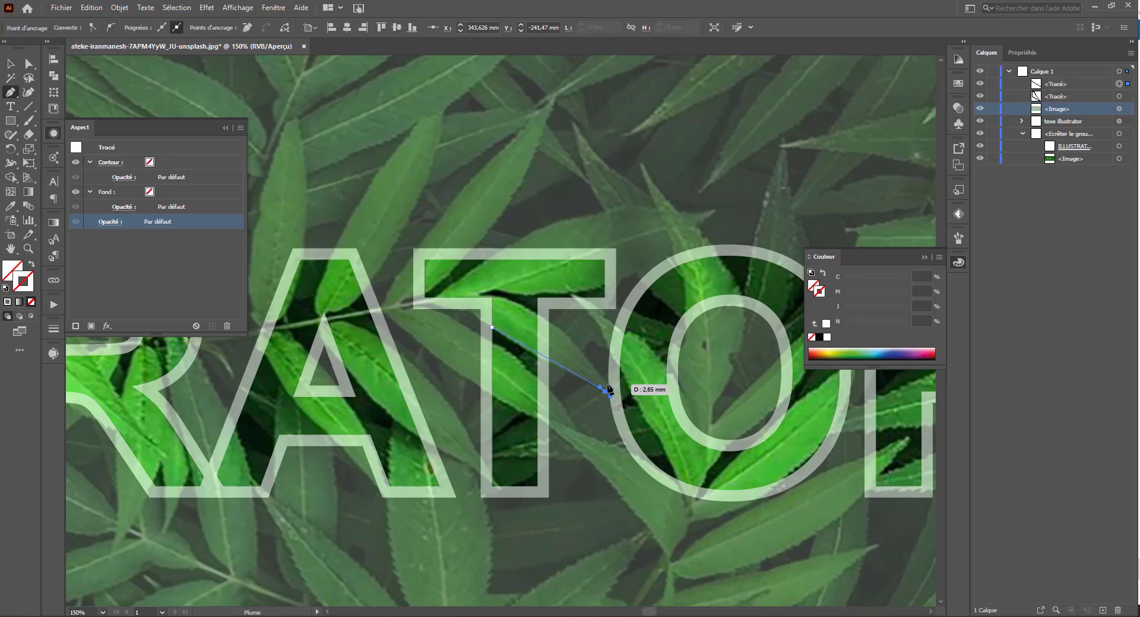
pyautogui.click(549, 321)
pyautogui.moveTo(491, 298); pyautogui.dragTo(482, 295)
pyautogui.click(476, 295)
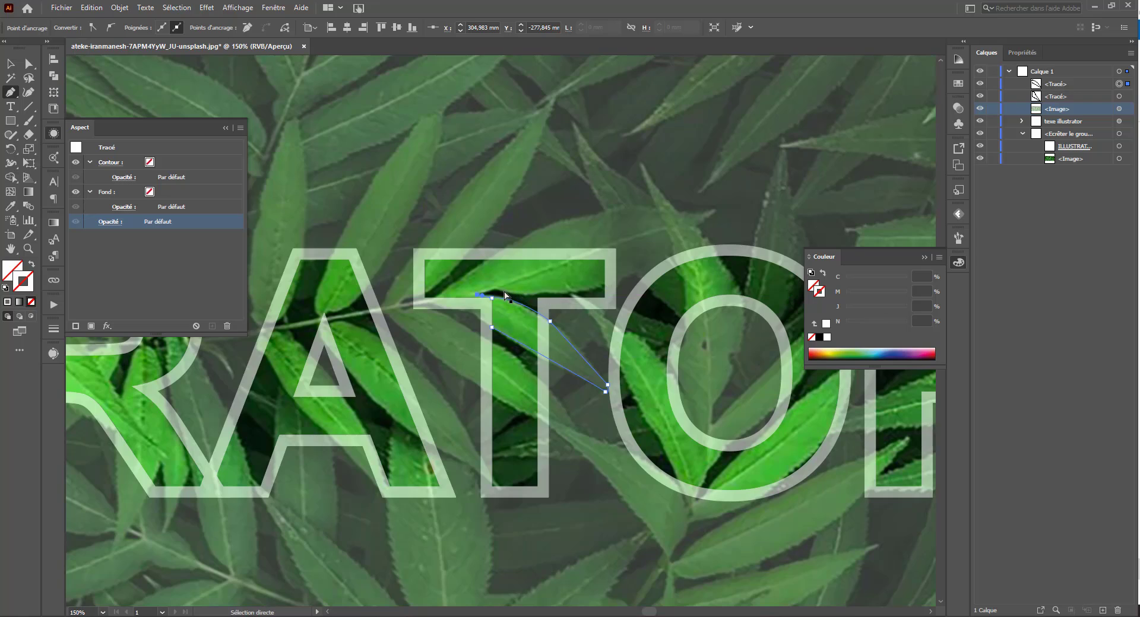
# Continue the path around the upper leaf over the second T's crossbar, adjust its anchor near the stem, and close it.
pyautogui.moveTo(502, 292); pyautogui.dragTo(699, 213)
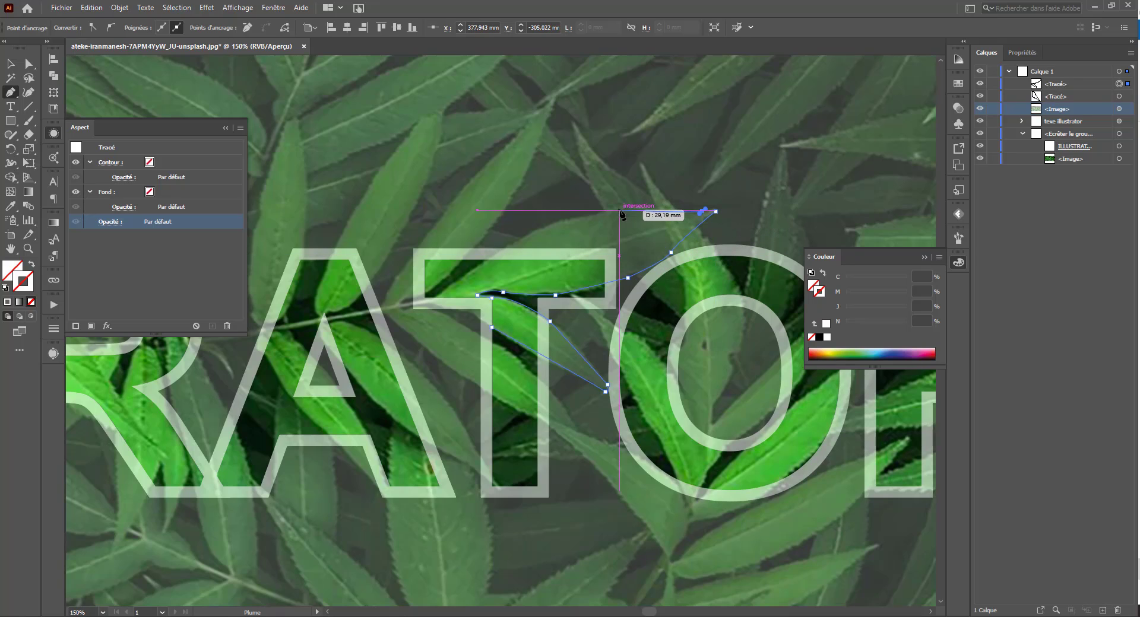
pyautogui.moveTo(619, 211); pyautogui.dragTo(601, 212)
pyautogui.moveTo(477, 265); pyautogui.dragTo(436, 297)
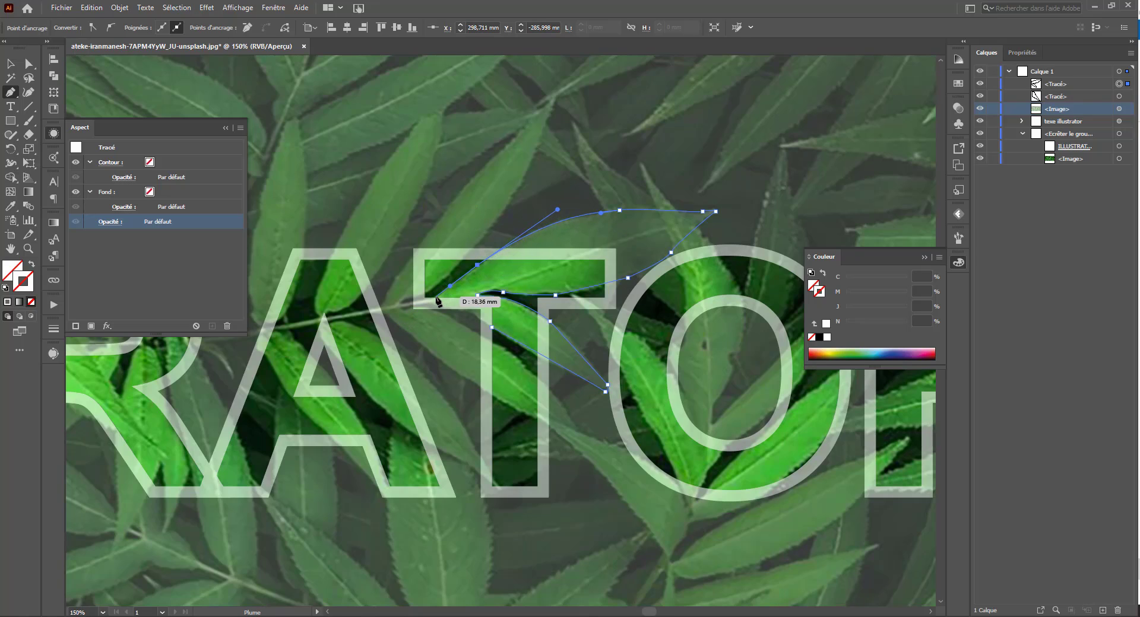
pyautogui.click(478, 295)
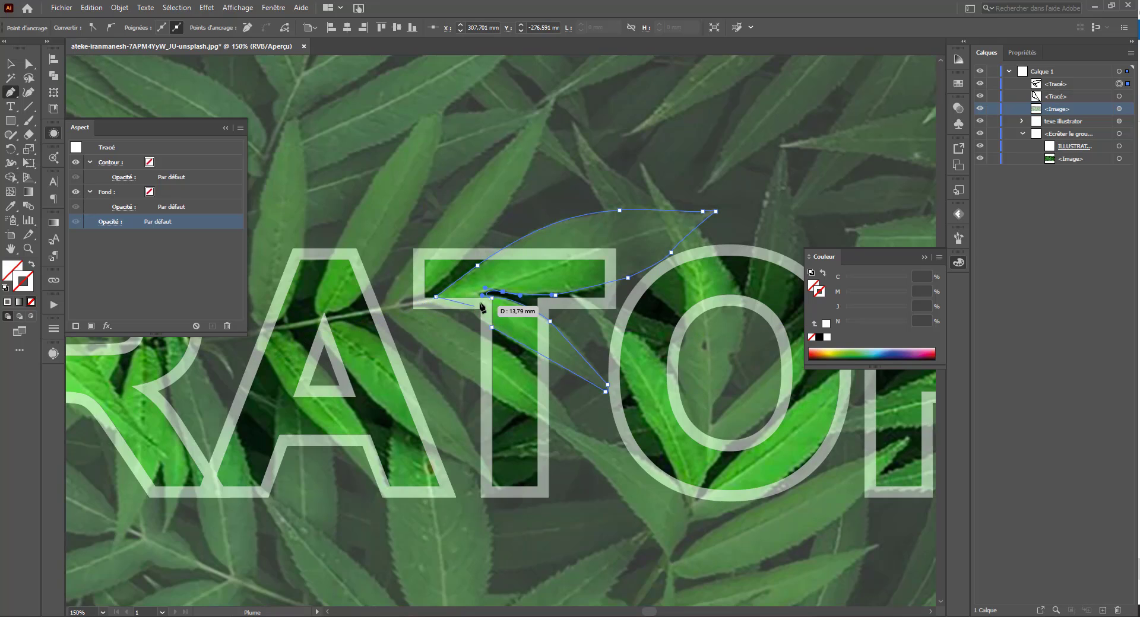
pyautogui.moveTo(474, 301); pyautogui.dragTo(492, 300)
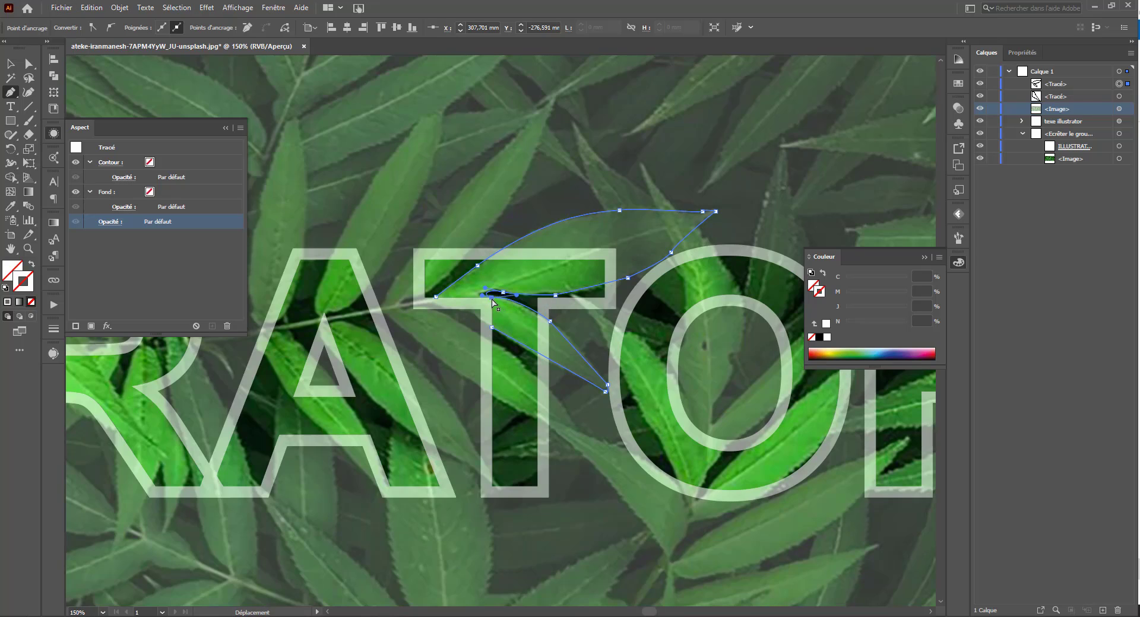
pyautogui.moveTo(492, 298); pyautogui.dragTo(500, 298)
pyautogui.click(491, 298)
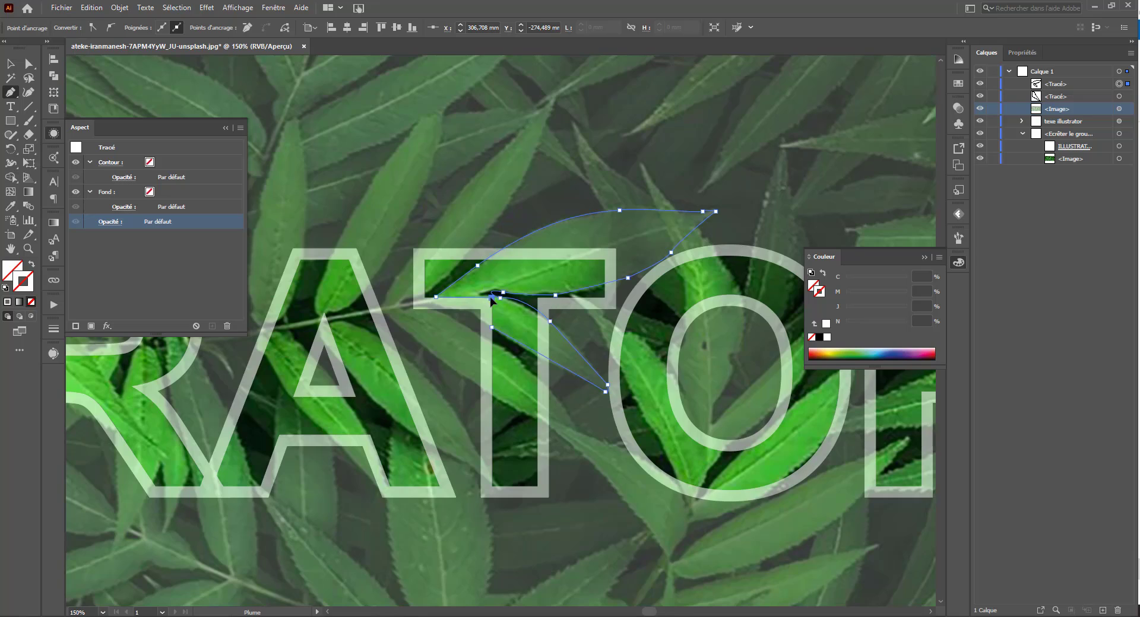
pyautogui.click(492, 327)
# Select both traced leaf paths and unite them into a compound shape with Pathfinder.
pyautogui.click(11, 64)
pyautogui.keyDown('shift'); pyautogui.click(1119, 97); pyautogui.keyUp('shift')
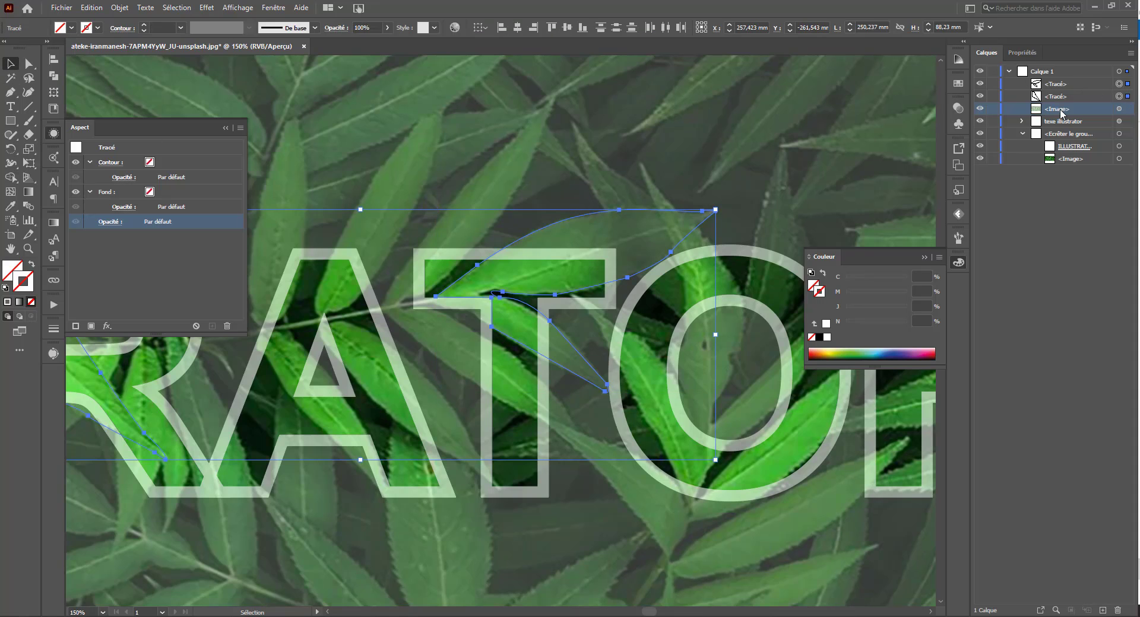
pyautogui.click(273, 7)
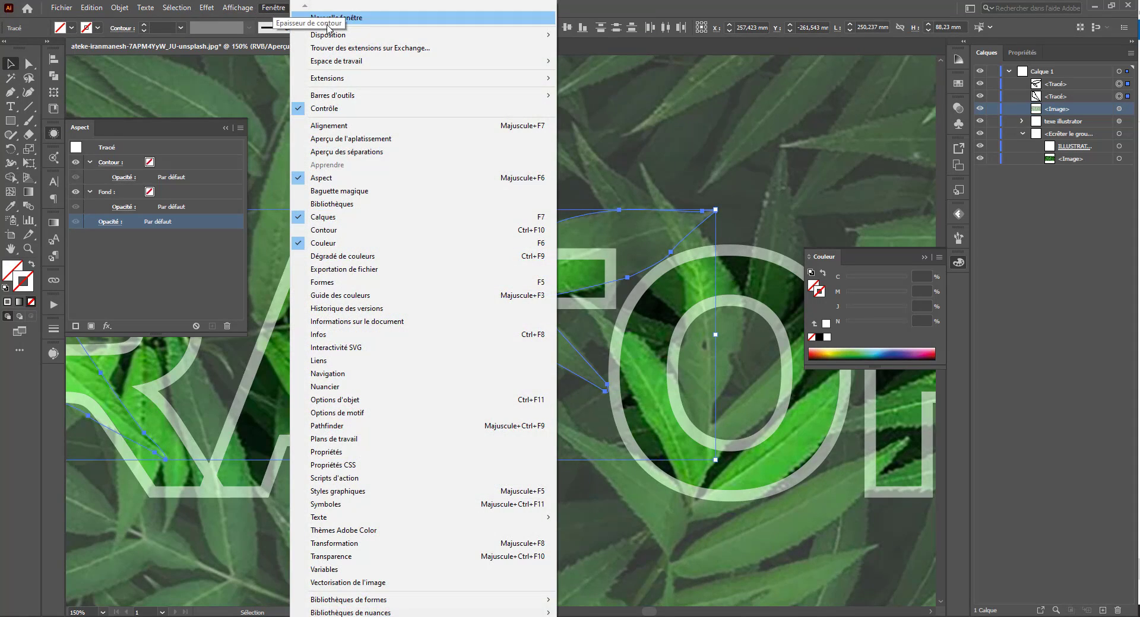
pyautogui.click(347, 426)
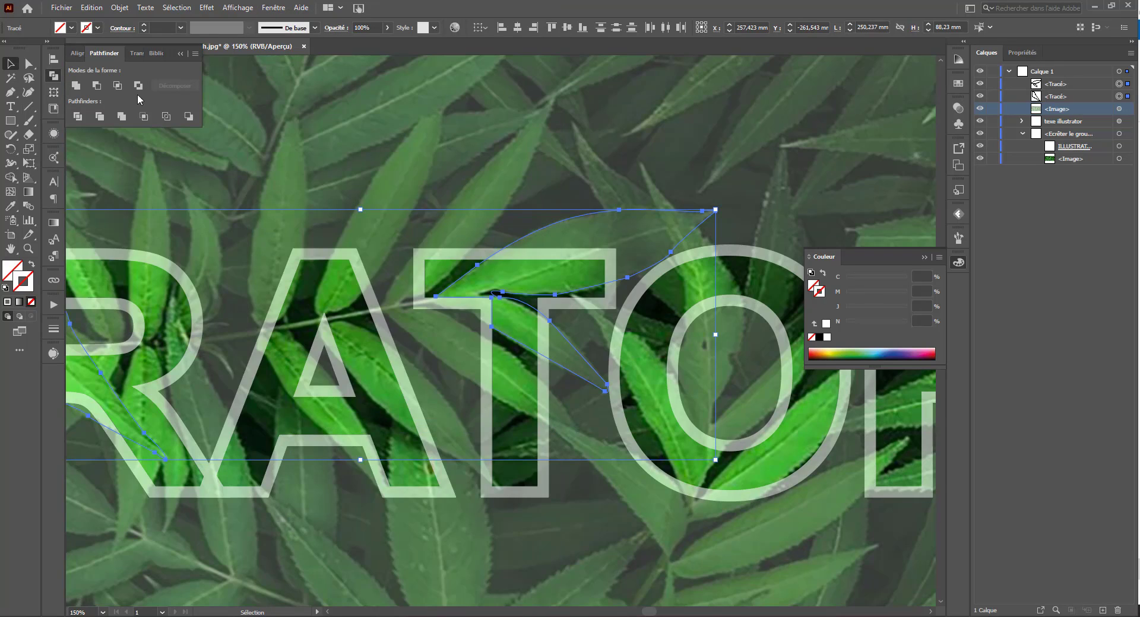
pyautogui.keyDown('alt'); pyautogui.click(75, 86); pyautogui.keyUp('alt')
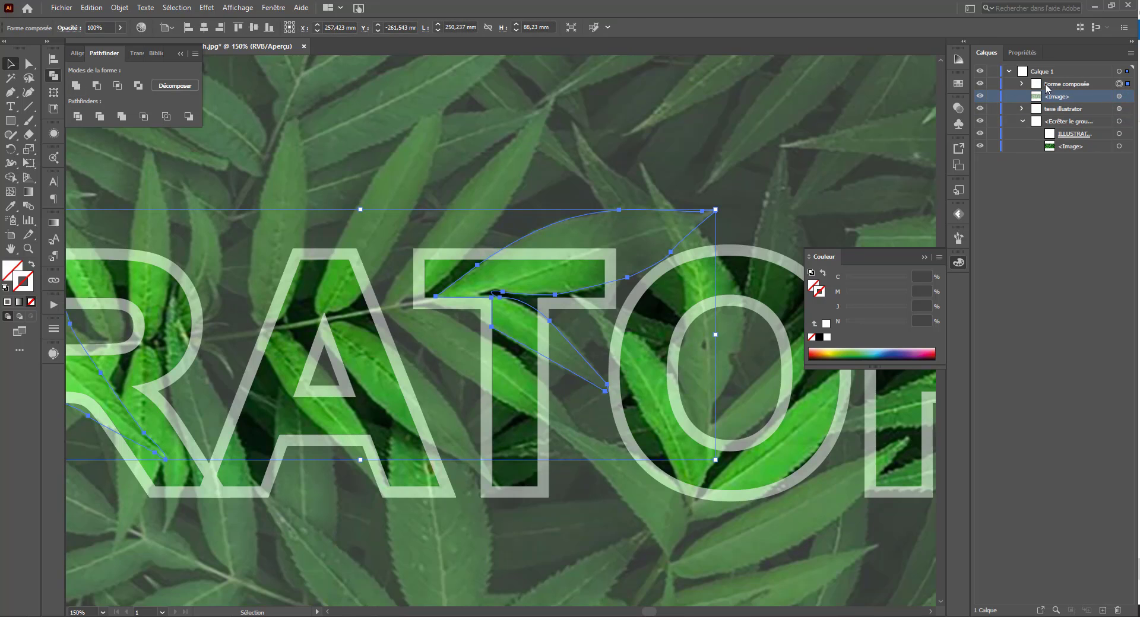
# Raise the opacity of the top leaf image to 100%.
pyautogui.scroll(-3, 574, 193)
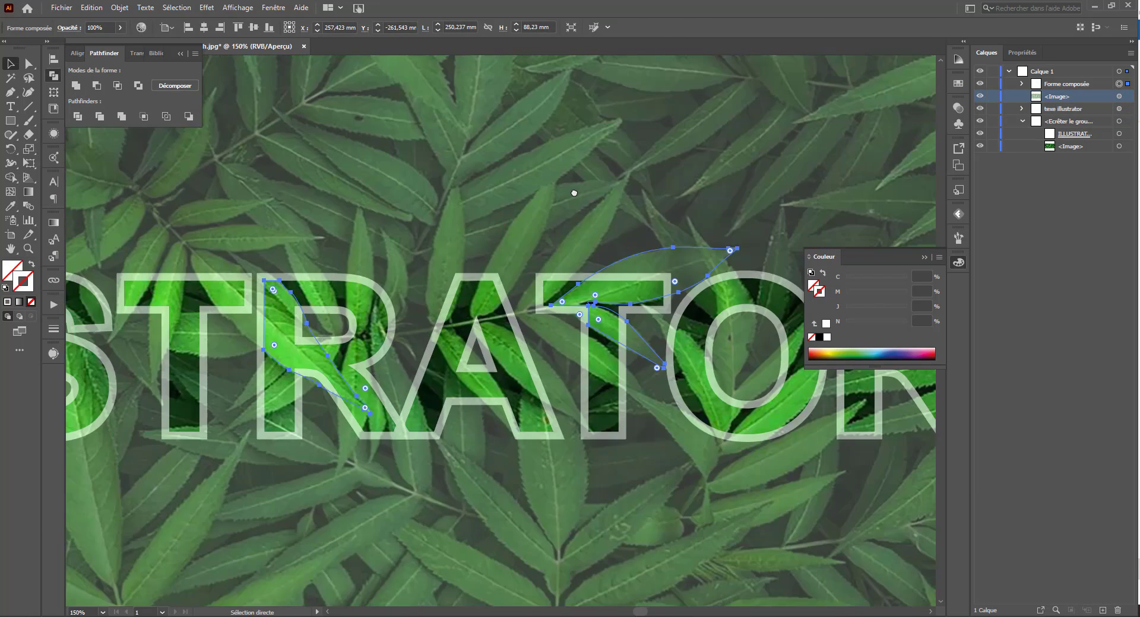
pyautogui.press('v')
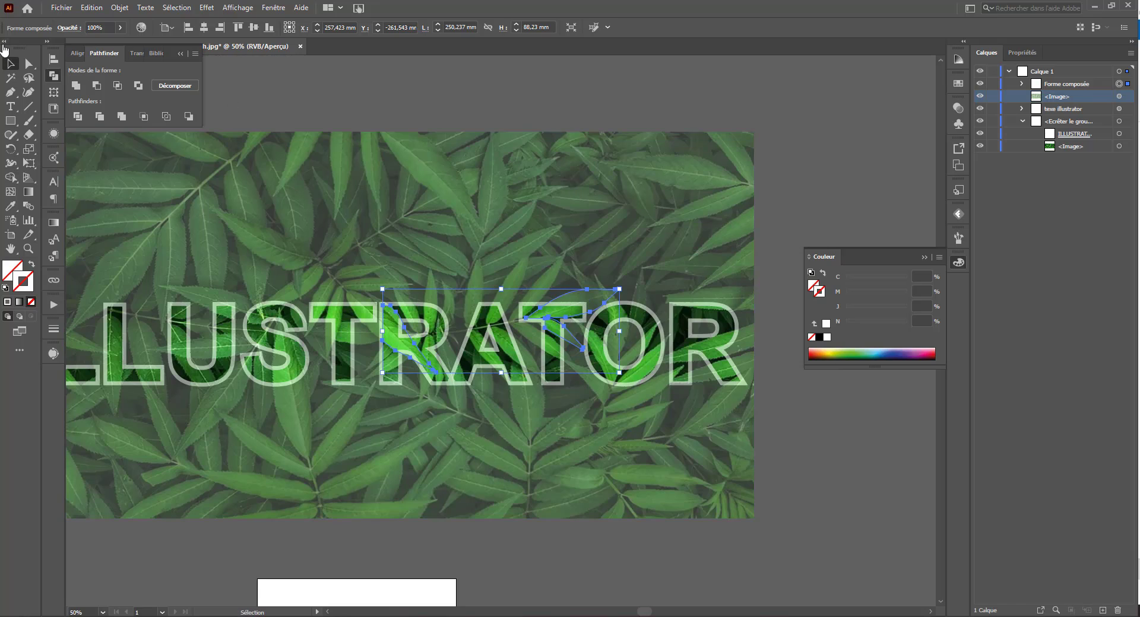
pyautogui.click(375, 90)
pyautogui.moveTo(403, 134); pyautogui.dragTo(478, 138)
pyautogui.hotkey('ctrl', '-')
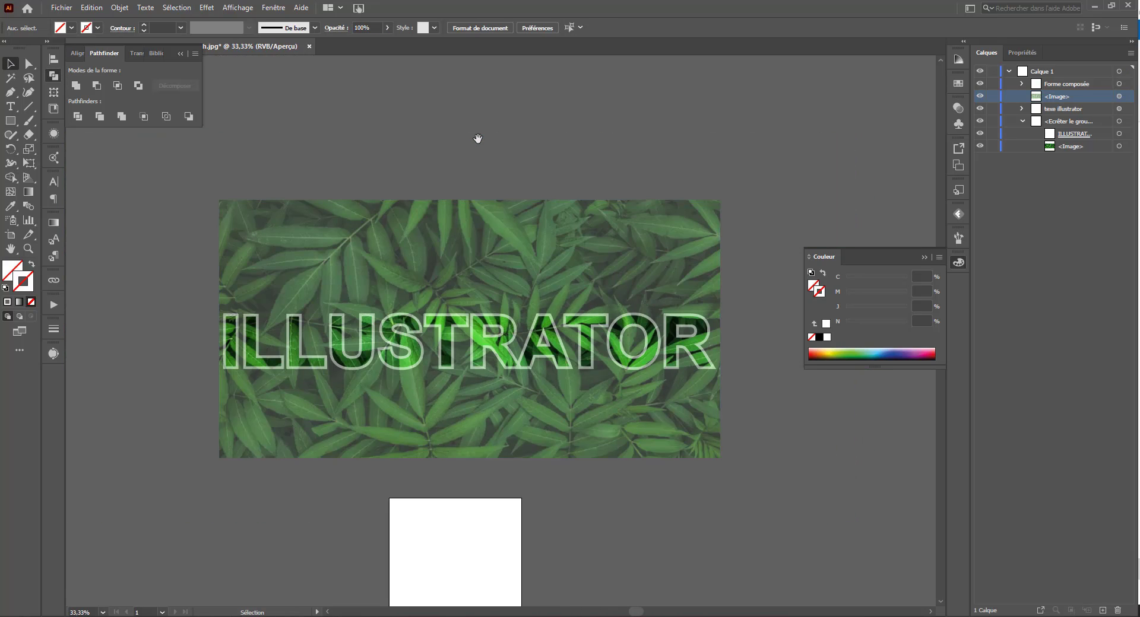
pyautogui.click(1120, 96)
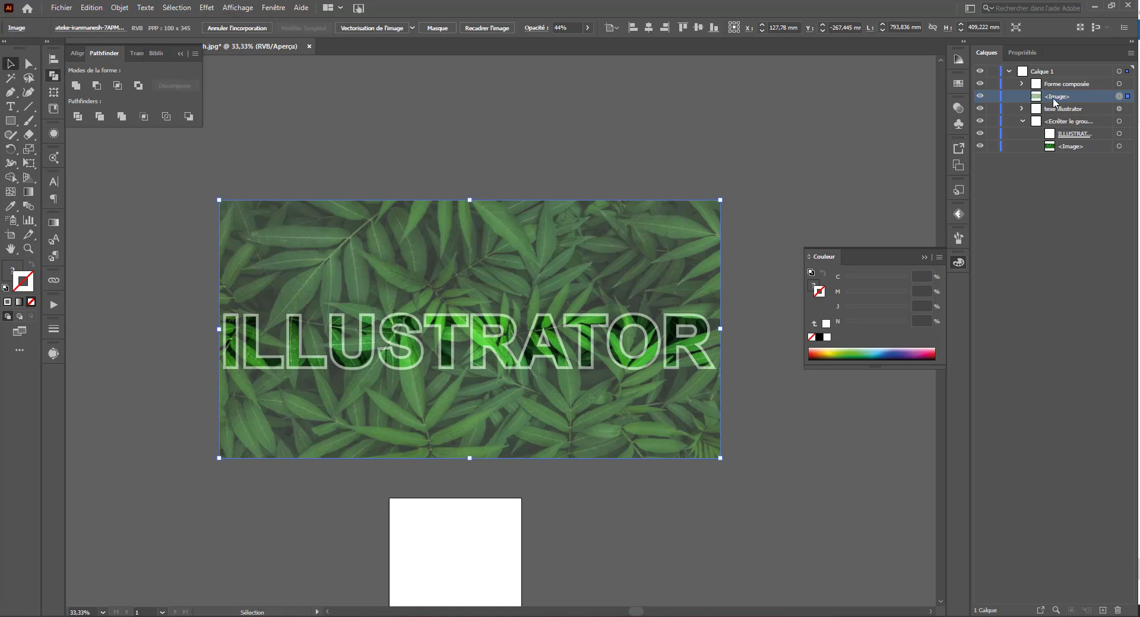
pyautogui.click(53, 133)
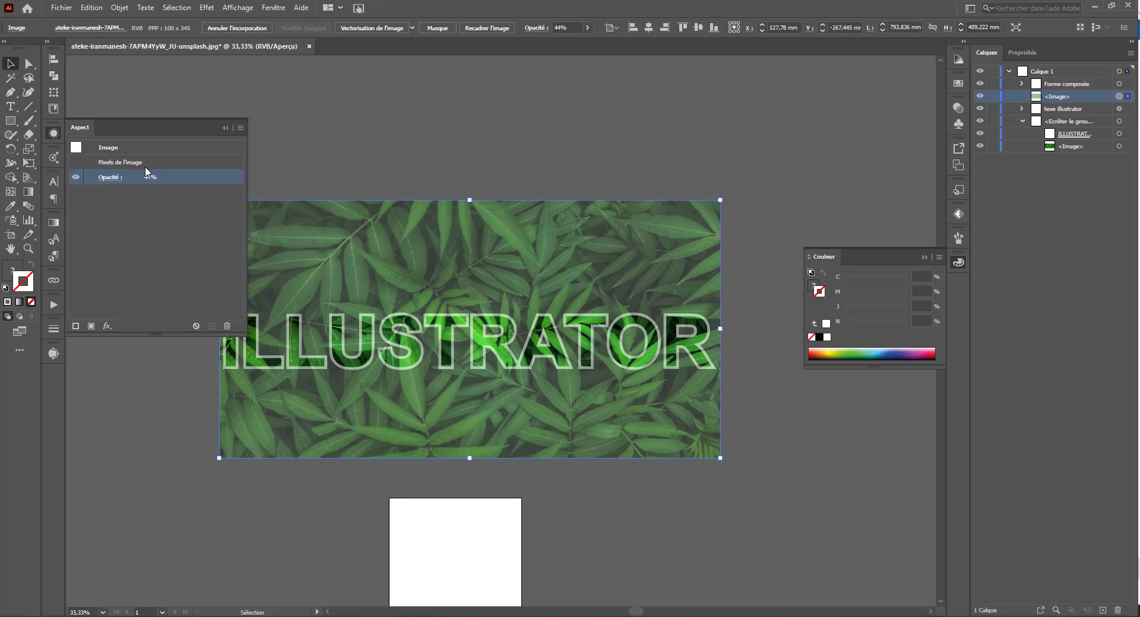
pyautogui.click(107, 178)
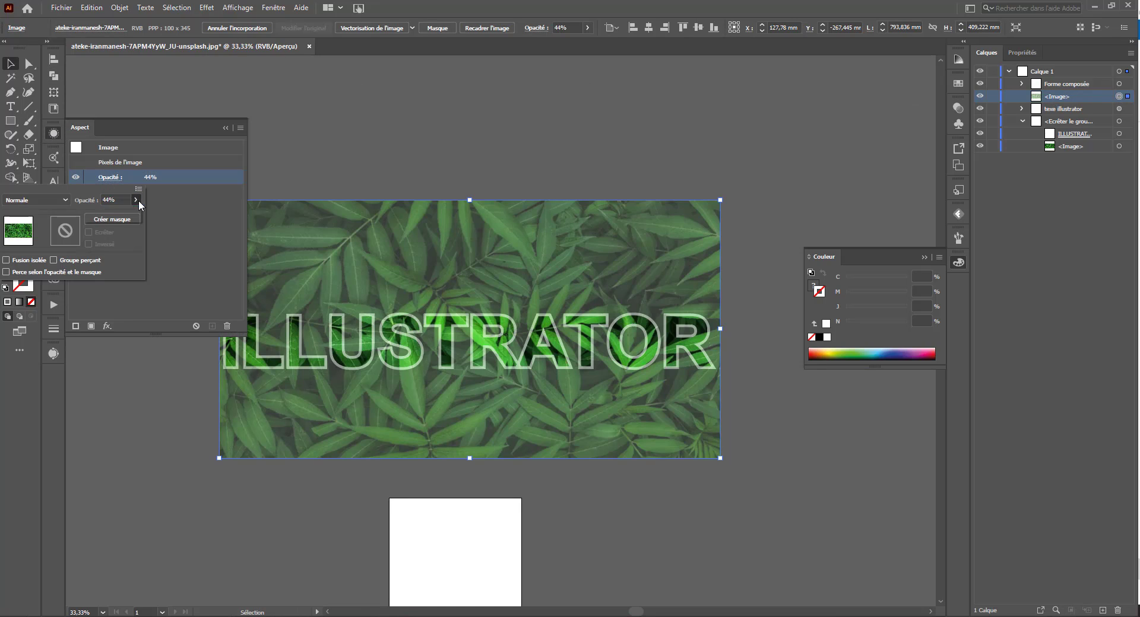
pyautogui.moveTo(288, 208); pyautogui.dragTo(287, 209)
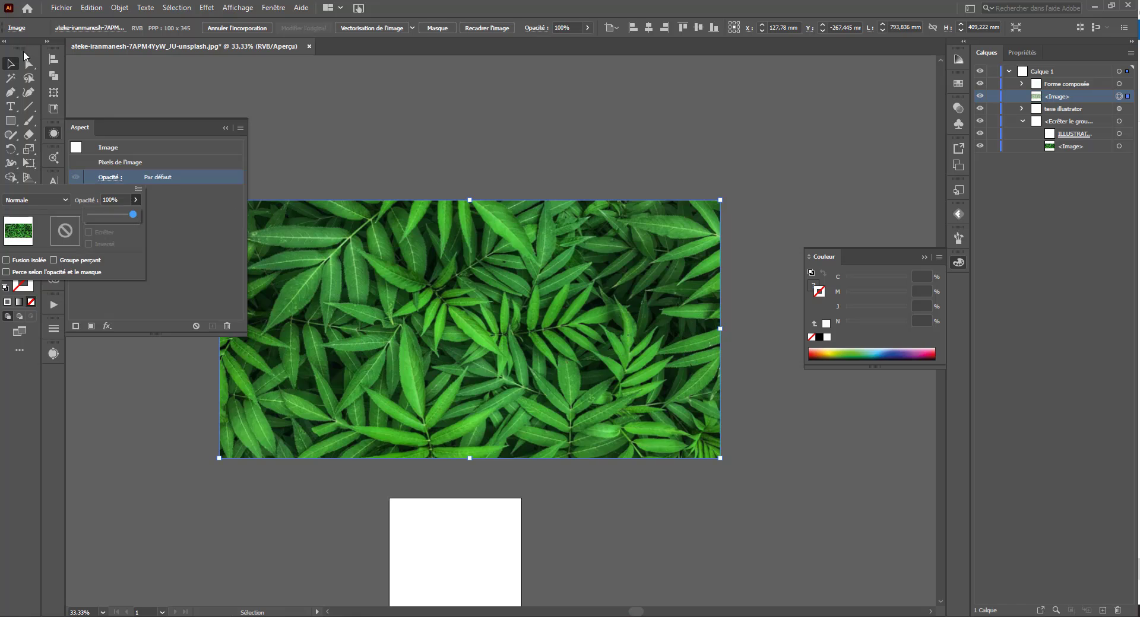
# Clip the top leaf image with the compound shape of traced leaves and deselect it.
pyautogui.keyDown('shift'); pyautogui.click(1127, 83); pyautogui.keyUp('shift')
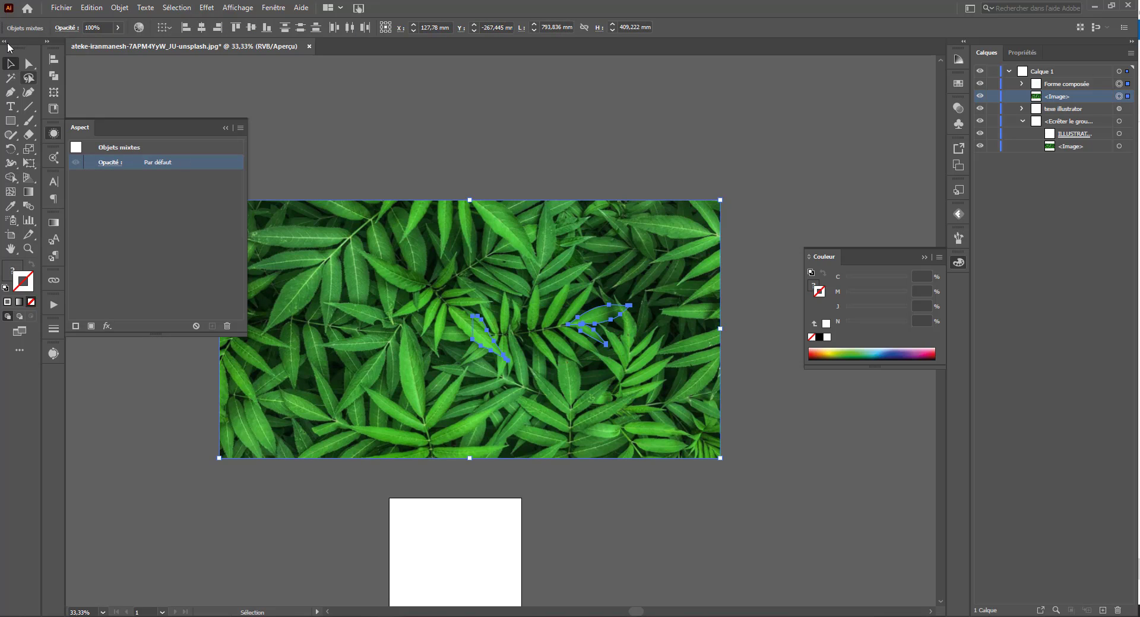
pyautogui.rightClick(539, 333)
pyautogui.click(610, 436)
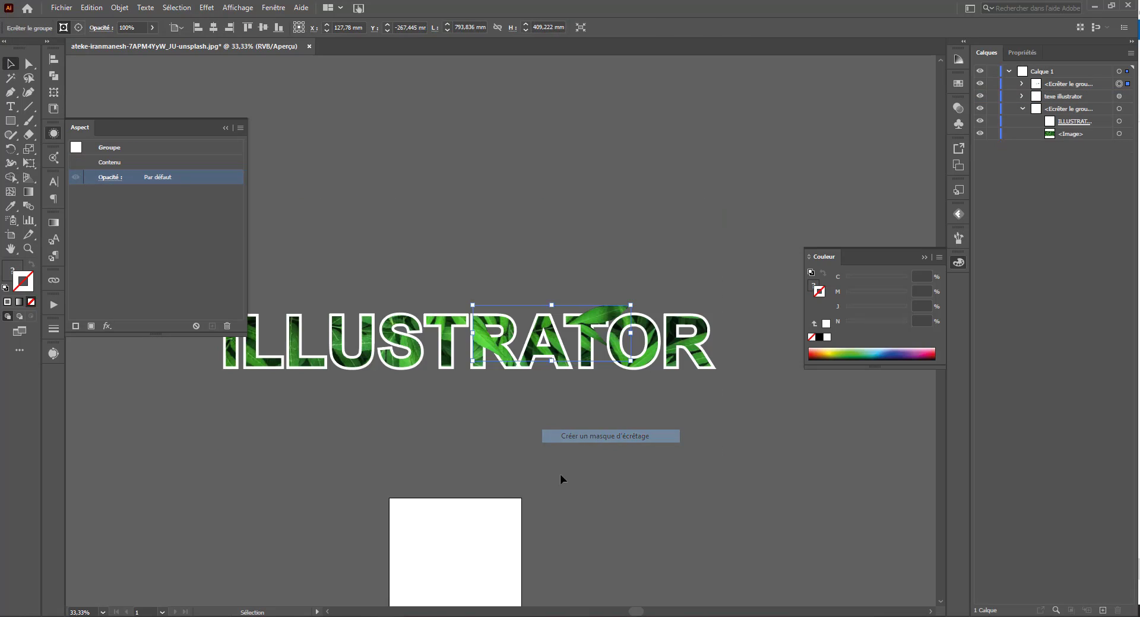
pyautogui.click(615, 460)
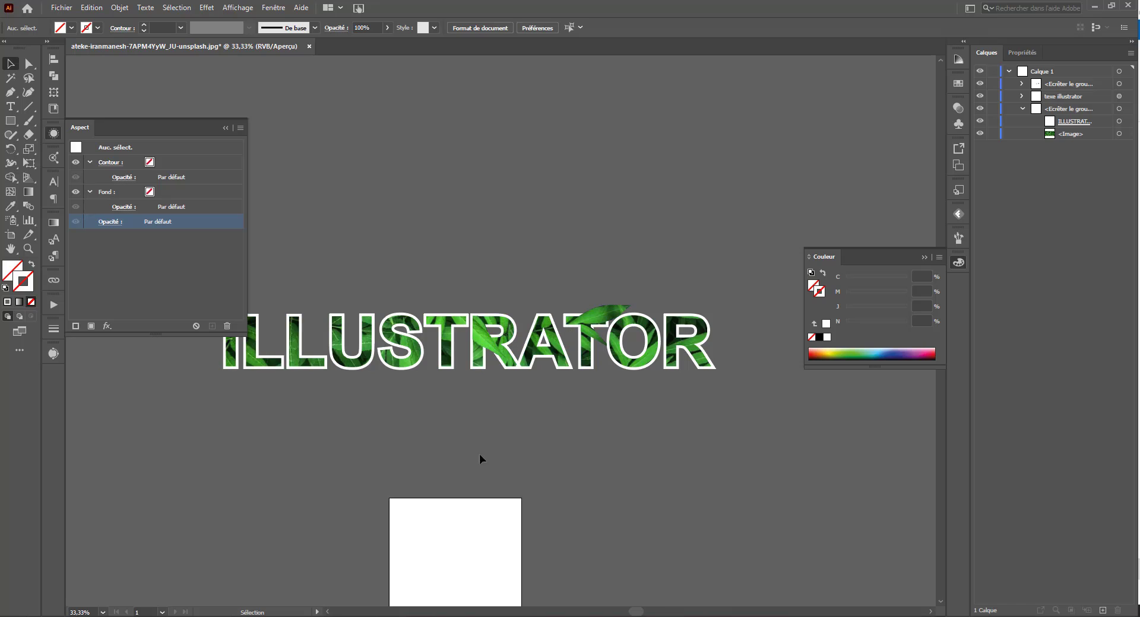
pyautogui.moveTo(610, 452); pyautogui.dragTo(650, 493)
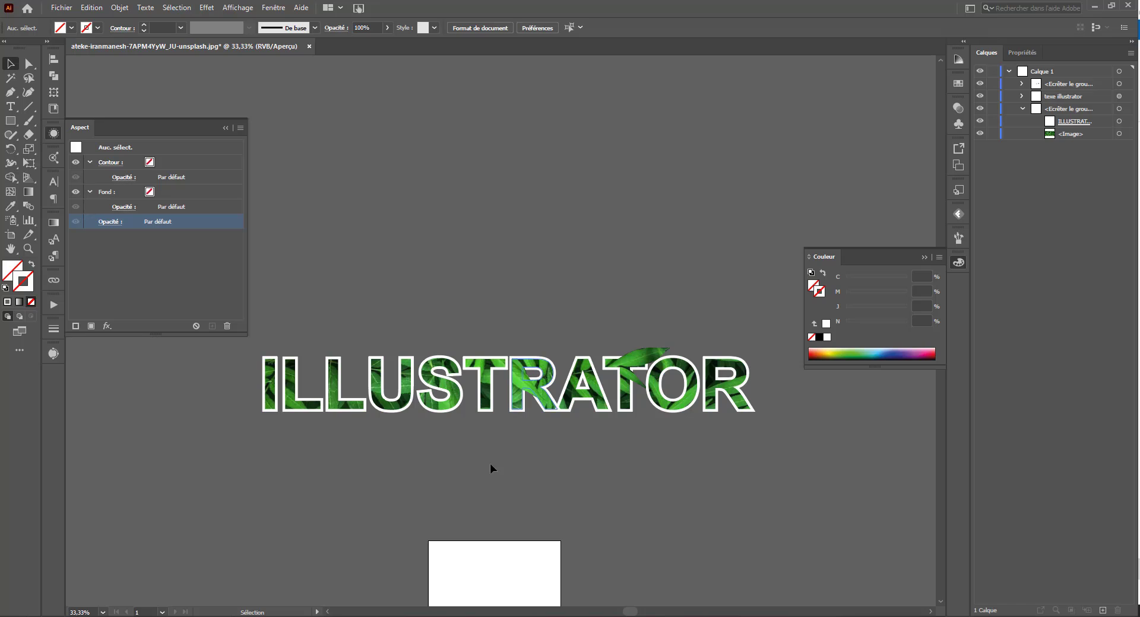
# Select all of the artwork and group it.
pyautogui.press('space')
pyautogui.hotkey('ctrl', 'a')
pyautogui.press('a')
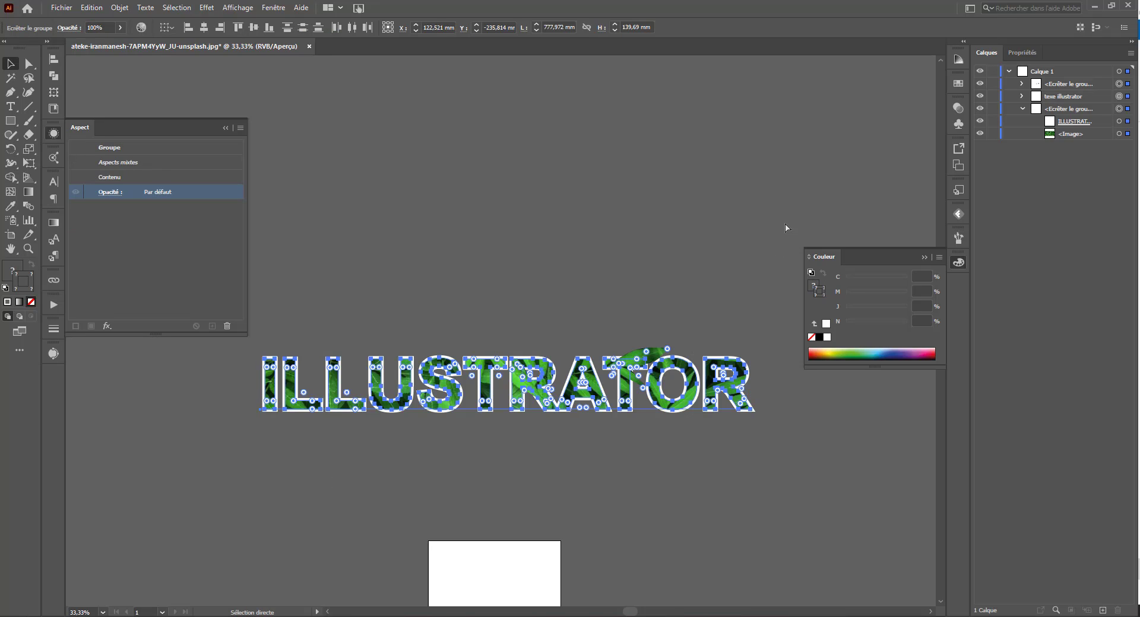
pyautogui.hotkey('ctrl', 'g')
pyautogui.press('v')
# Rename the group as Test 1, move it well above the artboard, and deselect it.
pyautogui.doubleClick(1053, 84)
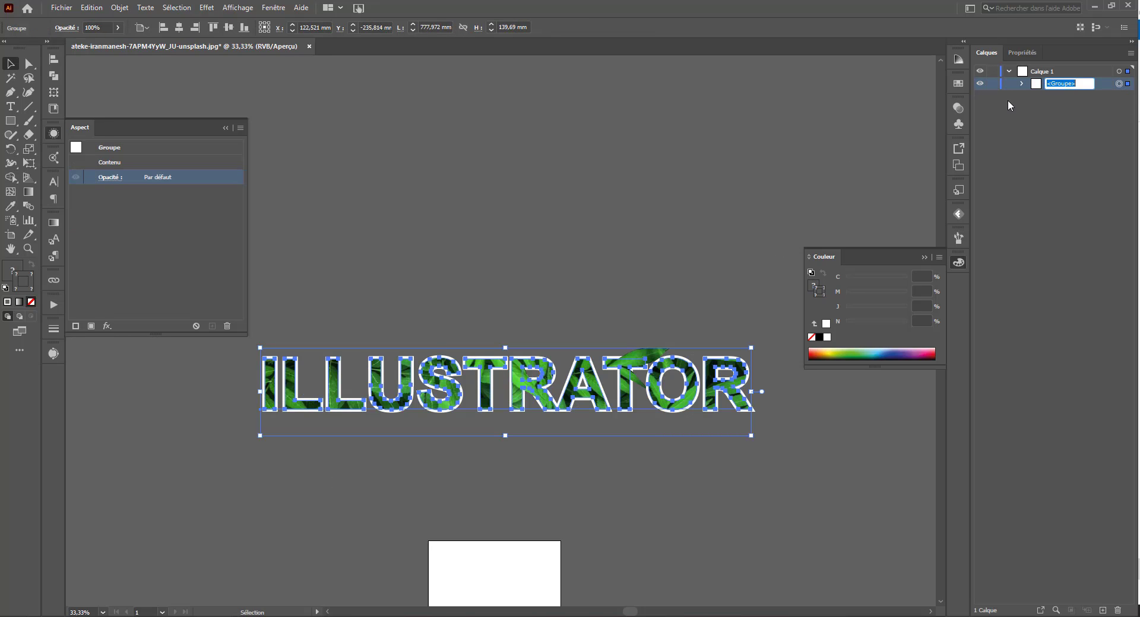
pyautogui.write('Test 1')
pyautogui.press('Return')
pyautogui.moveTo(551, 405); pyautogui.dragTo(553, 169)
pyautogui.click(519, 296)
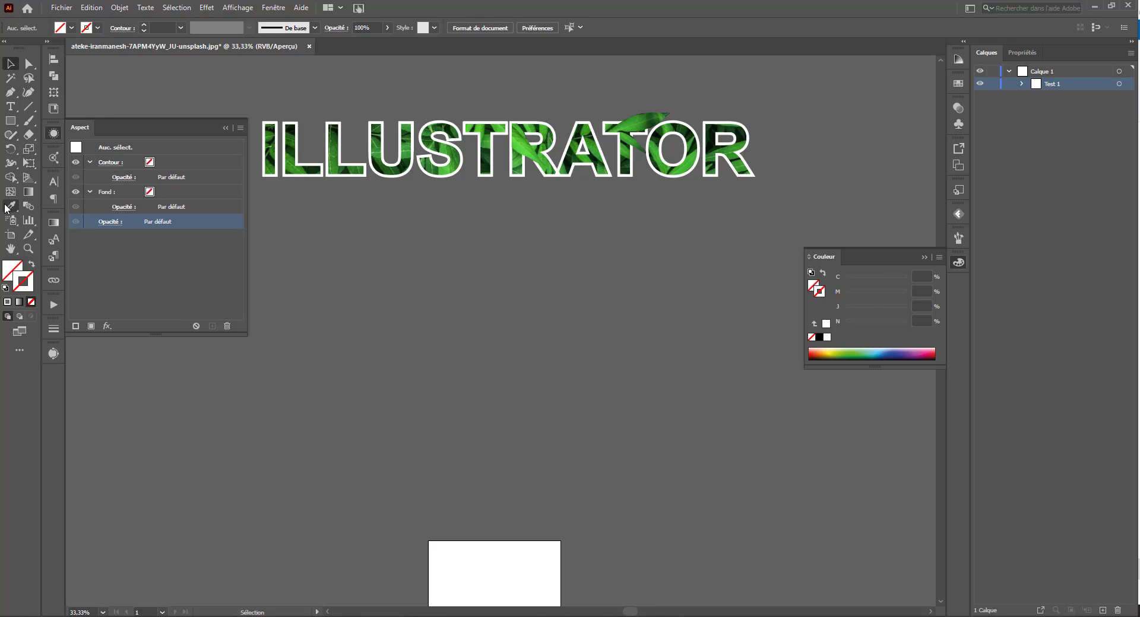
# Activate the Symbol Sprayer tool and open the Fleurs symbol library, enlarged and moved clear of the drawing area.
pyautogui.click(13, 222)
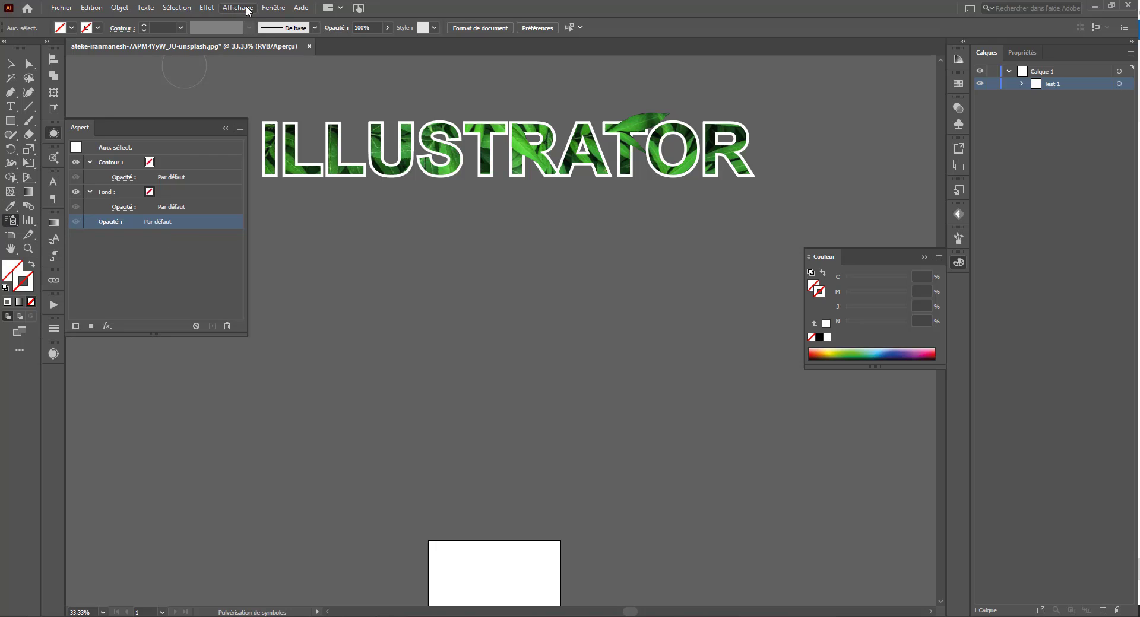
pyautogui.click(273, 7)
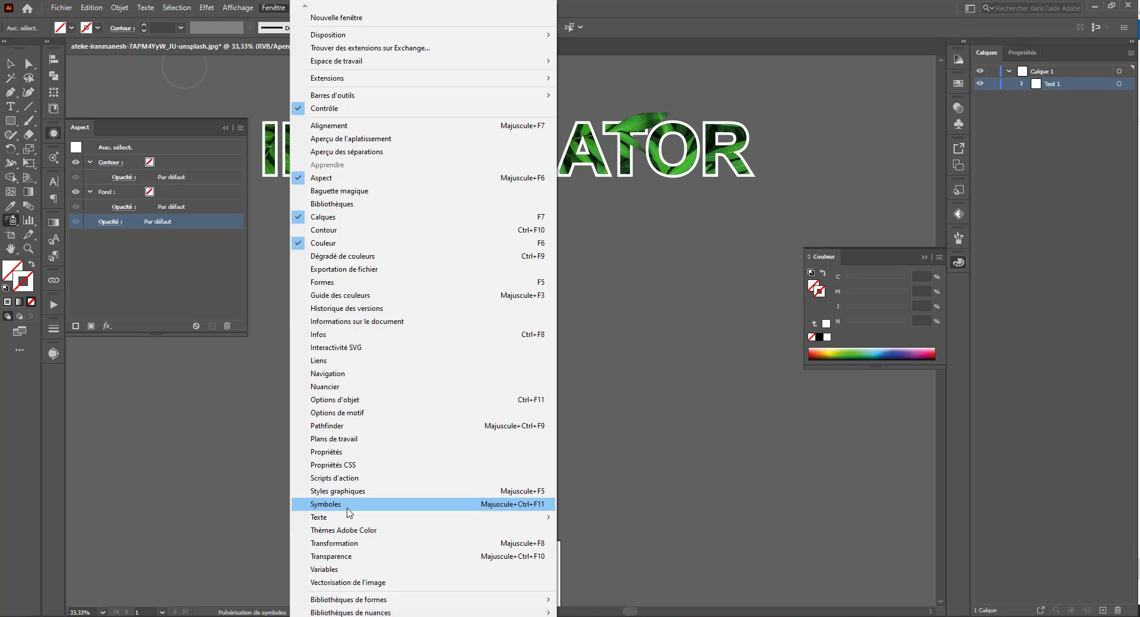
pyautogui.moveTo(382, 616)
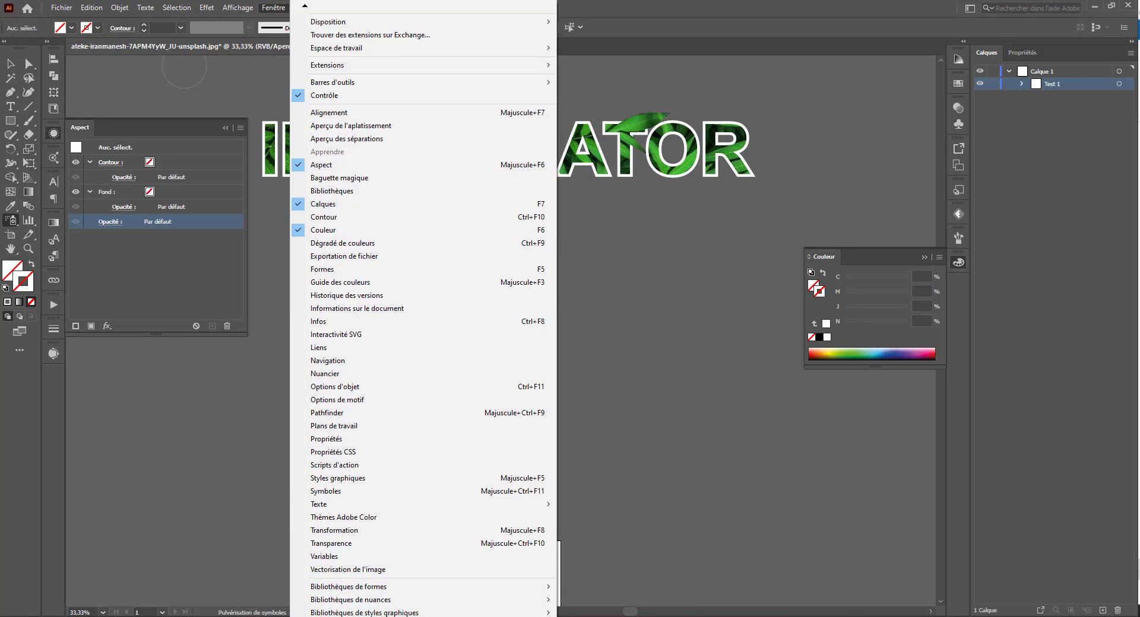
pyautogui.moveTo(380, 596)
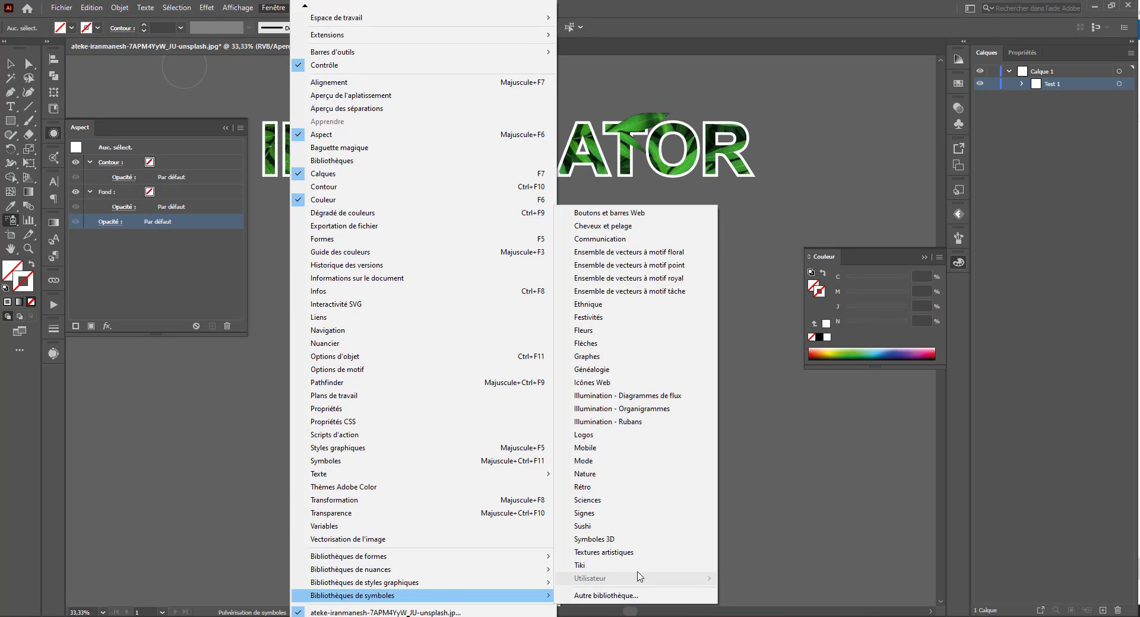
pyautogui.click(597, 337)
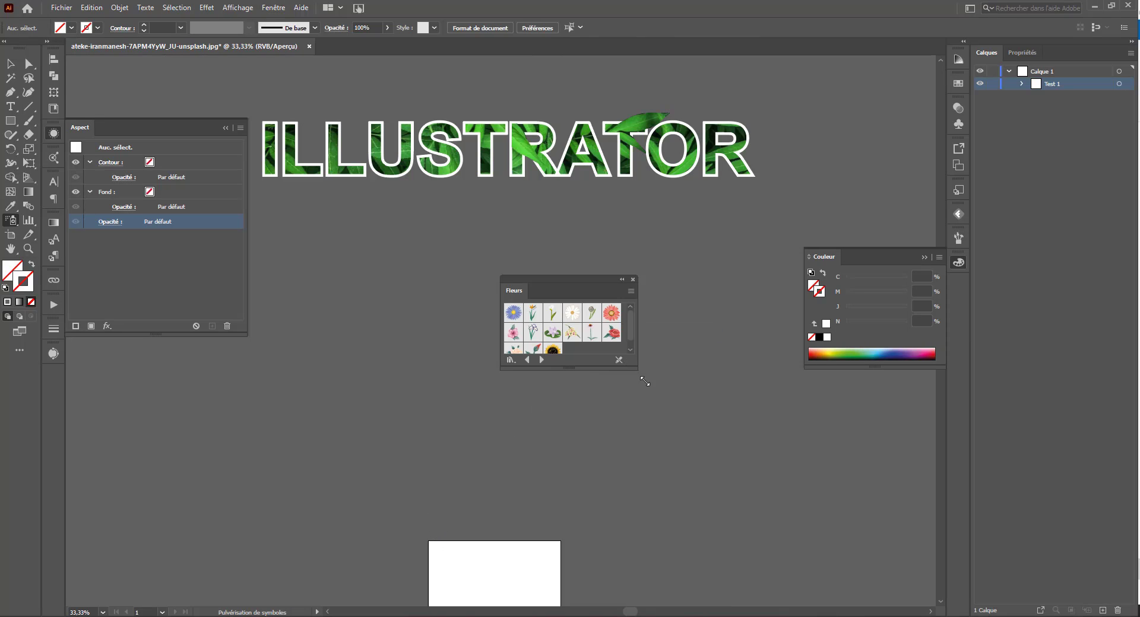
pyautogui.moveTo(644, 382); pyautogui.dragTo(698, 425)
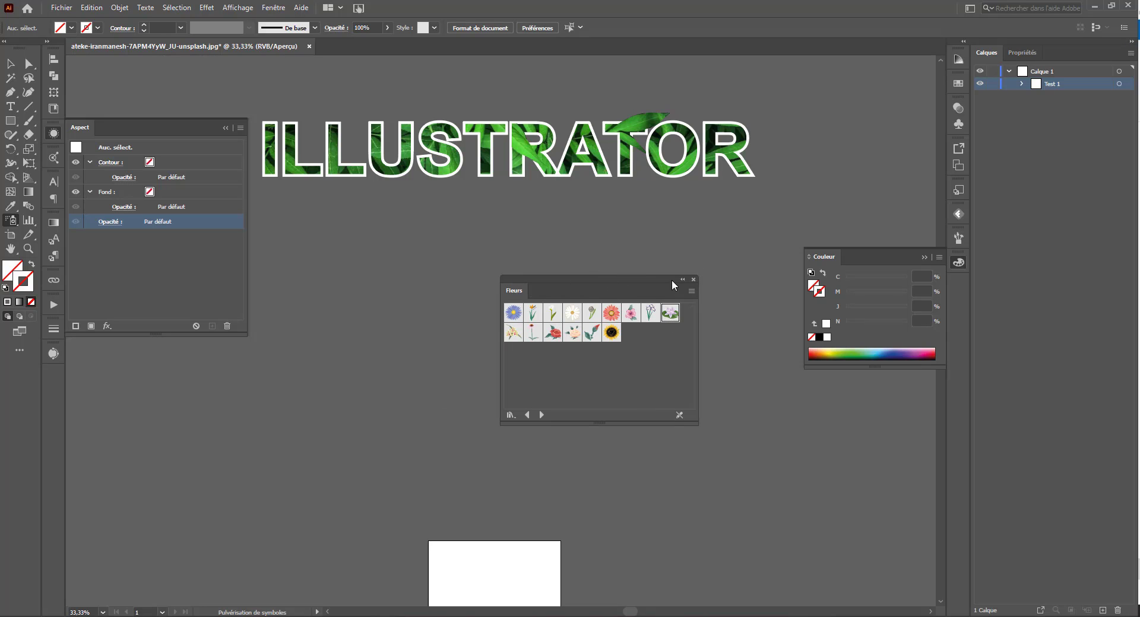
pyautogui.moveTo(672, 279); pyautogui.dragTo(702, 260)
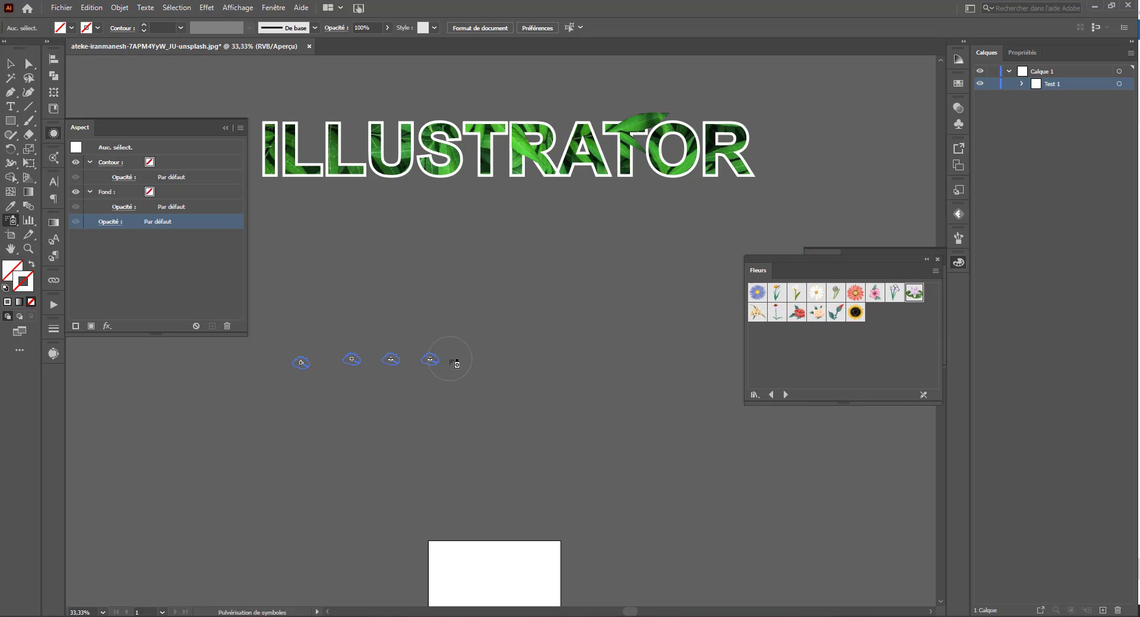
# Try spraying a row of water lily symbols in the empty area below the ILLUSTRATOR lettering.
pyautogui.moveTo(279, 361); pyautogui.dragTo(501, 375)
pyautogui.hotkey('ctrl', 'z')
# Set the Symbol Sprayer's intensity to 10 and its symbol set density to 8, and try one stroke, undoing it.
pyautogui.click(15, 223)
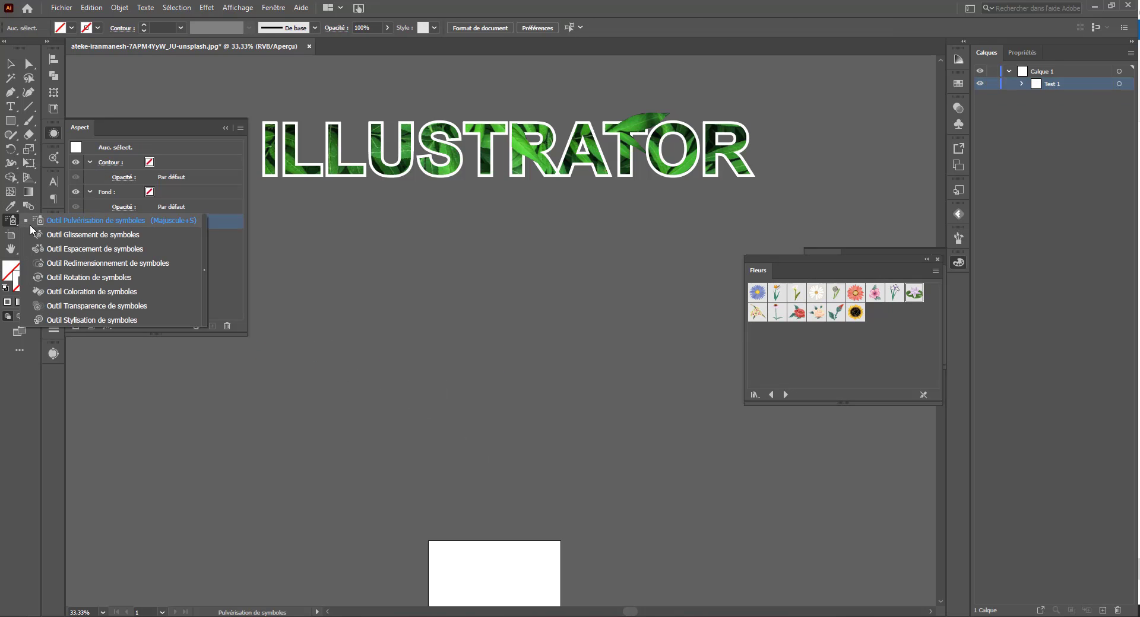
pyautogui.doubleClick(12, 223)
pyautogui.click(344, 183)
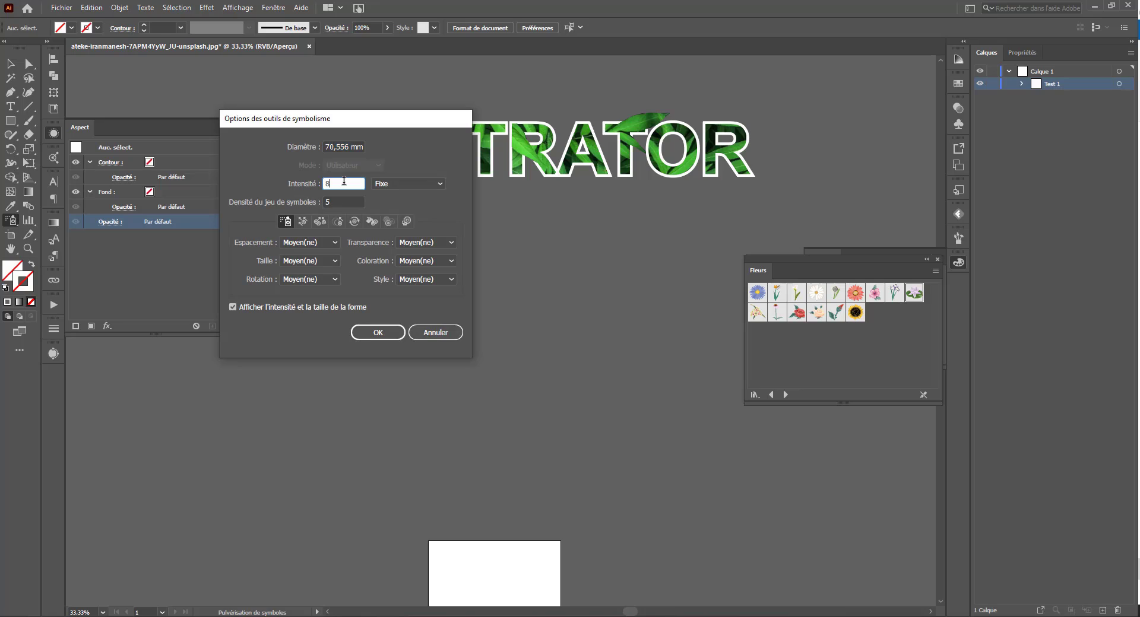
pyautogui.click(342, 201)
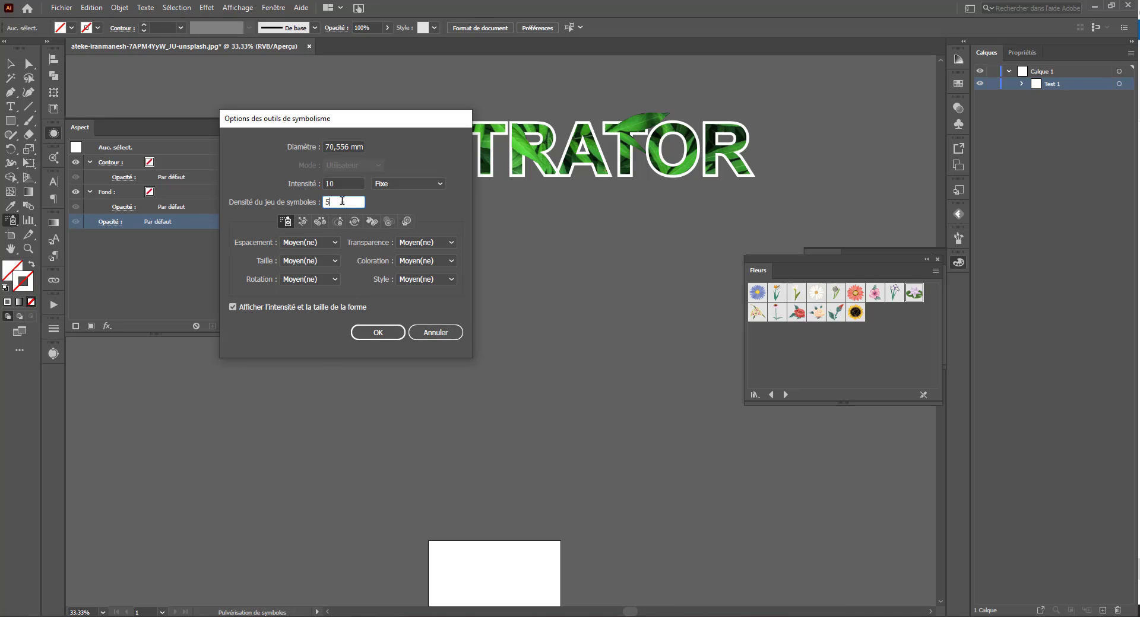
pyautogui.click(376, 336)
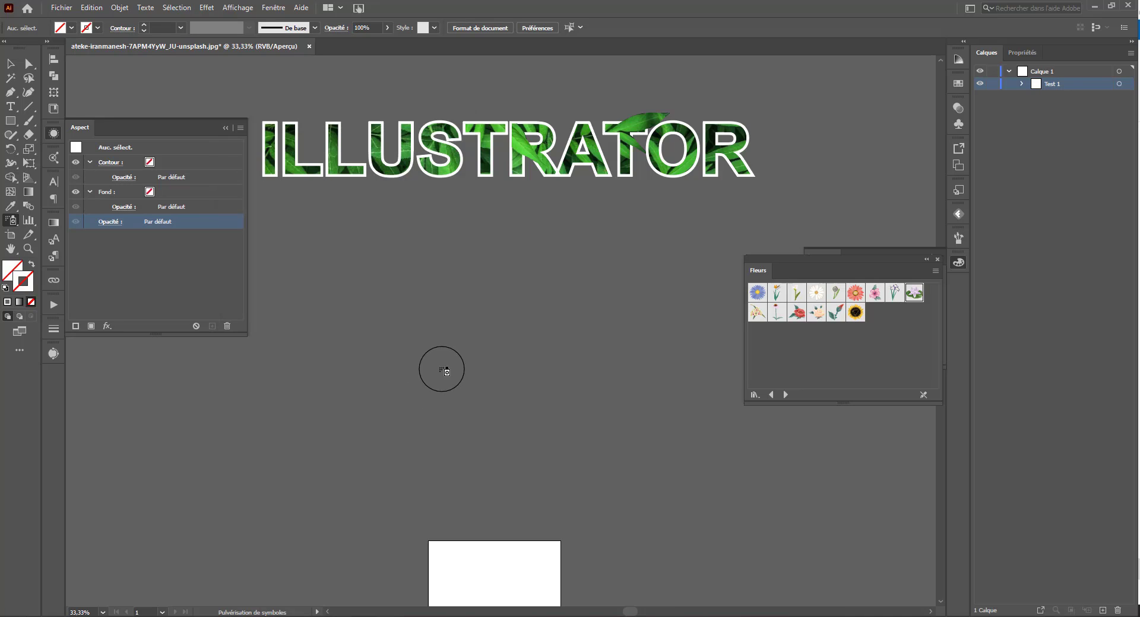
pyautogui.moveTo(350, 354)
pyautogui.mouseDown()
pyautogui.moveTo(486, 352)
pyautogui.moveTo(614, 384)
pyautogui.moveTo(381, 376)
pyautogui.moveTo(562, 374)
pyautogui.mouseUp()
pyautogui.hotkey('ctrl', 'z')
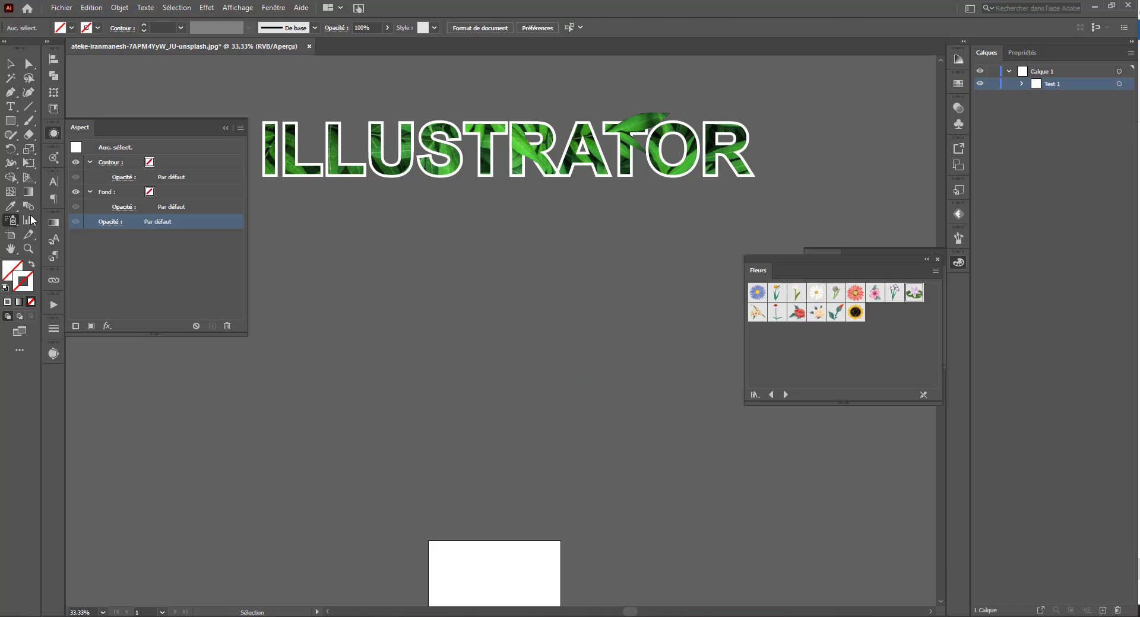
# Enlarge the sprayer's diameter and spray a dense patch of water lilies, about 507 by 217 mm, below the ILLUSTRATOR lettering.
pyautogui.doubleClick(8, 220)
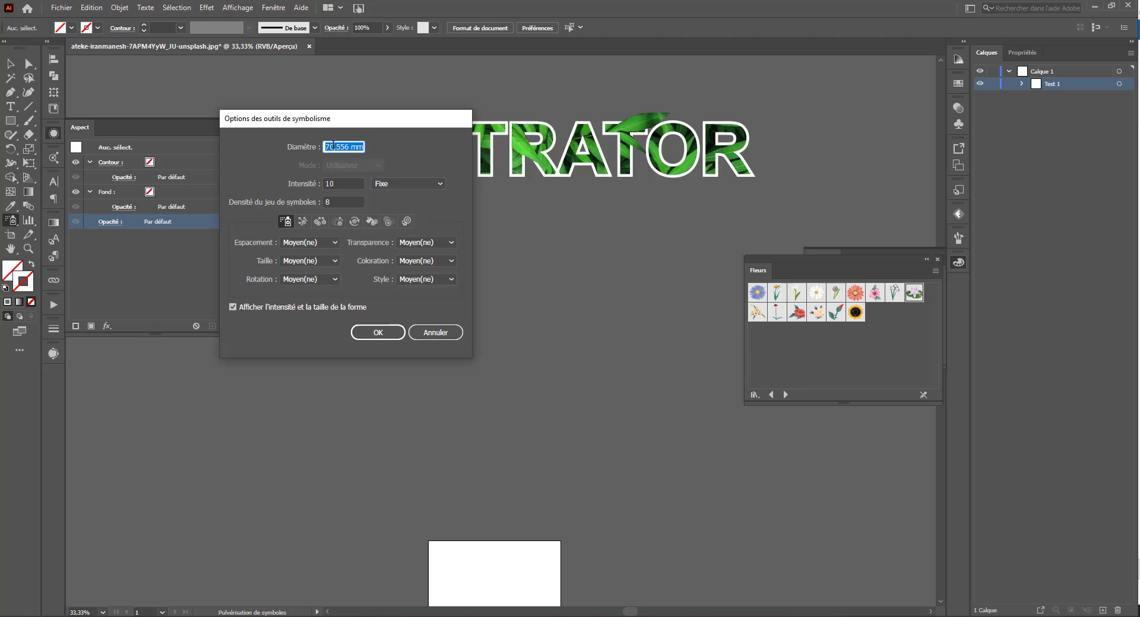
pyautogui.hotkey('shift', 'Up')
pyautogui.hotkey('shift', 'Up')
pyautogui.hotkey('shift', 'Up')
pyautogui.press('Return')
pyautogui.moveTo(376, 314)
pyautogui.mouseDown()
pyautogui.moveTo(465, 314)
pyautogui.moveTo(464, 390)
pyautogui.moveTo(422, 332)
pyautogui.moveTo(421, 380)
pyautogui.moveTo(431, 339)
pyautogui.moveTo(488, 344)
pyautogui.moveTo(422, 358)
pyautogui.moveTo(460, 358)
pyautogui.moveTo(511, 333)
pyautogui.moveTo(426, 333)
pyautogui.moveTo(436, 370)
pyautogui.moveTo(547, 358)
pyautogui.moveTo(485, 323)
pyautogui.moveTo(513, 370)
pyautogui.moveTo(378, 332)
pyautogui.moveTo(496, 340)
pyautogui.moveTo(595, 328)
pyautogui.moveTo(383, 303)
pyautogui.moveTo(387, 370)
pyautogui.moveTo(443, 394)
pyautogui.moveTo(426, 387)
pyautogui.moveTo(541, 371)
pyautogui.moveTo(560, 338)
pyautogui.moveTo(465, 309)
pyautogui.moveTo(386, 315)
pyautogui.moveTo(352, 349)
pyautogui.moveTo(329, 329)
pyautogui.mouseUp()
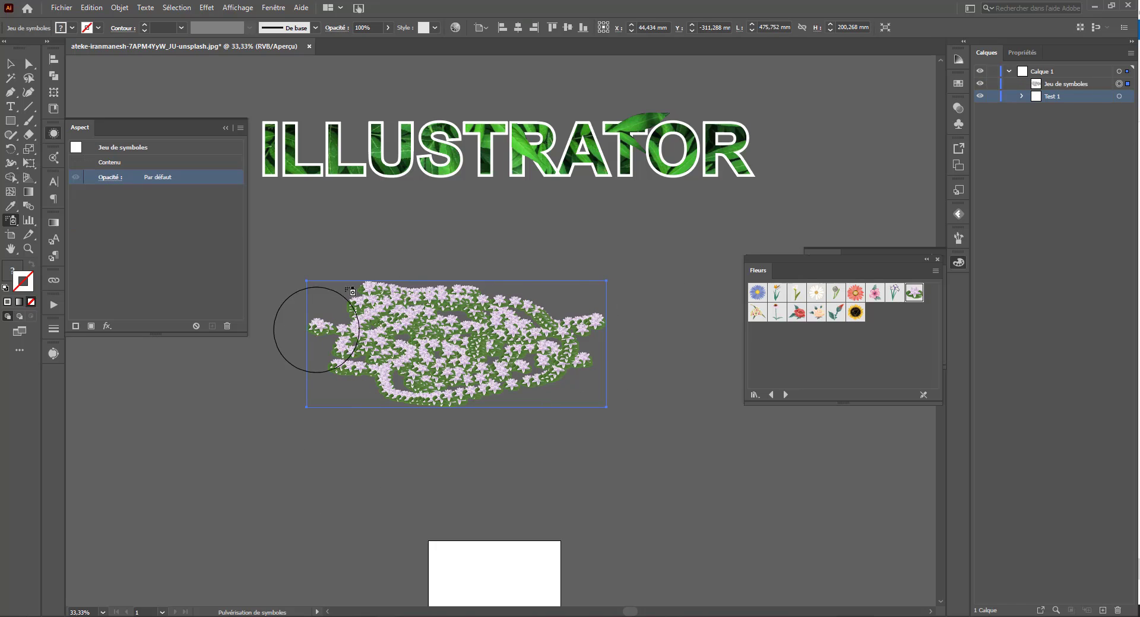
pyautogui.moveTo(528, 297)
pyautogui.mouseDown()
pyautogui.moveTo(489, 296)
pyautogui.moveTo(561, 306)
pyautogui.moveTo(582, 322)
pyautogui.moveTo(574, 345)
pyautogui.moveTo(539, 361)
pyautogui.moveTo(466, 361)
pyautogui.moveTo(357, 337)
pyautogui.moveTo(329, 350)
pyautogui.moveTo(371, 387)
pyautogui.moveTo(321, 321)
pyautogui.moveTo(358, 302)
pyautogui.moveTo(359, 362)
pyautogui.moveTo(444, 317)
pyautogui.moveTo(465, 329)
pyautogui.moveTo(484, 312)
pyautogui.moveTo(530, 324)
pyautogui.moveTo(508, 314)
pyautogui.moveTo(530, 293)
pyautogui.moveTo(572, 313)
pyautogui.moveTo(545, 347)
pyautogui.moveTo(431, 382)
pyautogui.mouseUp()
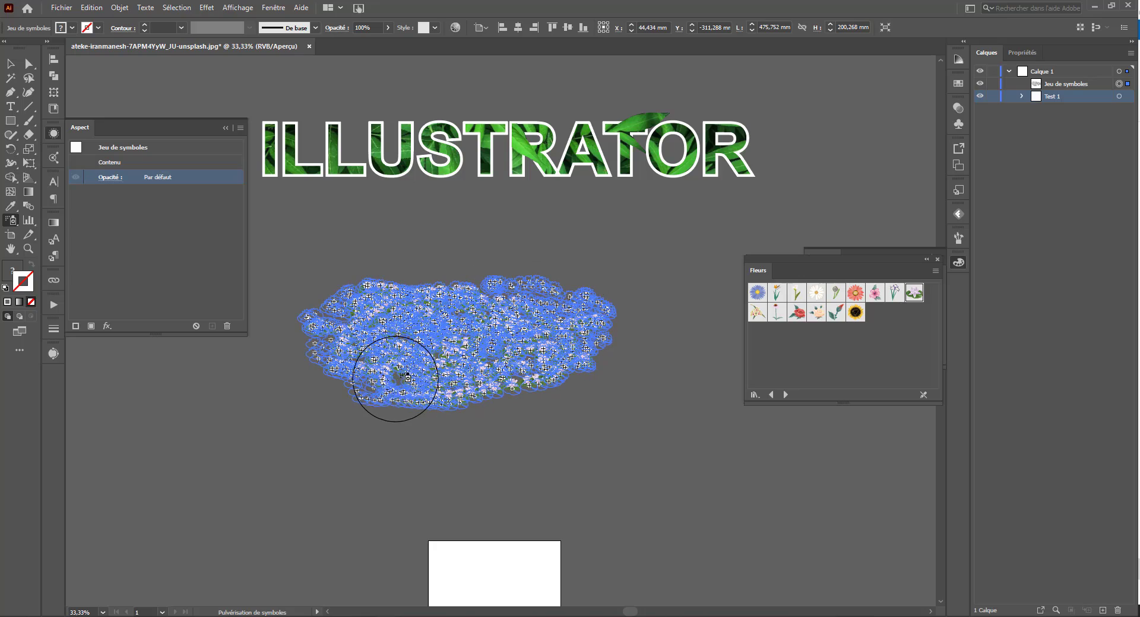
pyautogui.moveTo(429, 336)
pyautogui.mouseDown()
pyautogui.moveTo(497, 382)
pyautogui.moveTo(539, 367)
pyautogui.mouseUp()
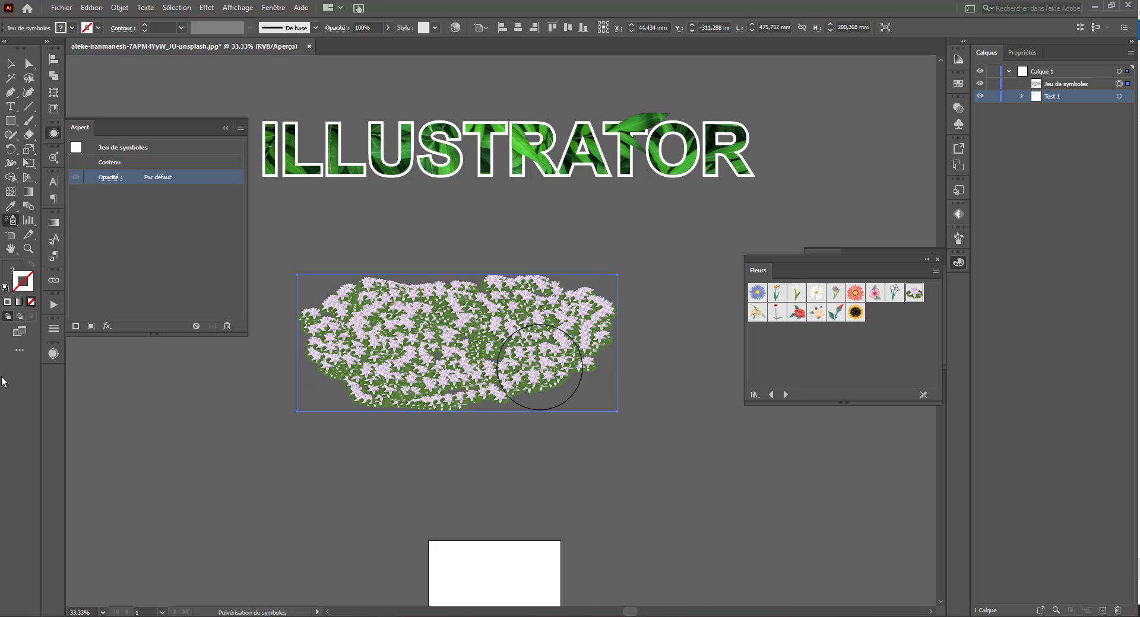
# Scale the water lily symbol set proportionally about its centre to about 852 mm wide and move it slightly down and right.
pyautogui.click(10, 64)
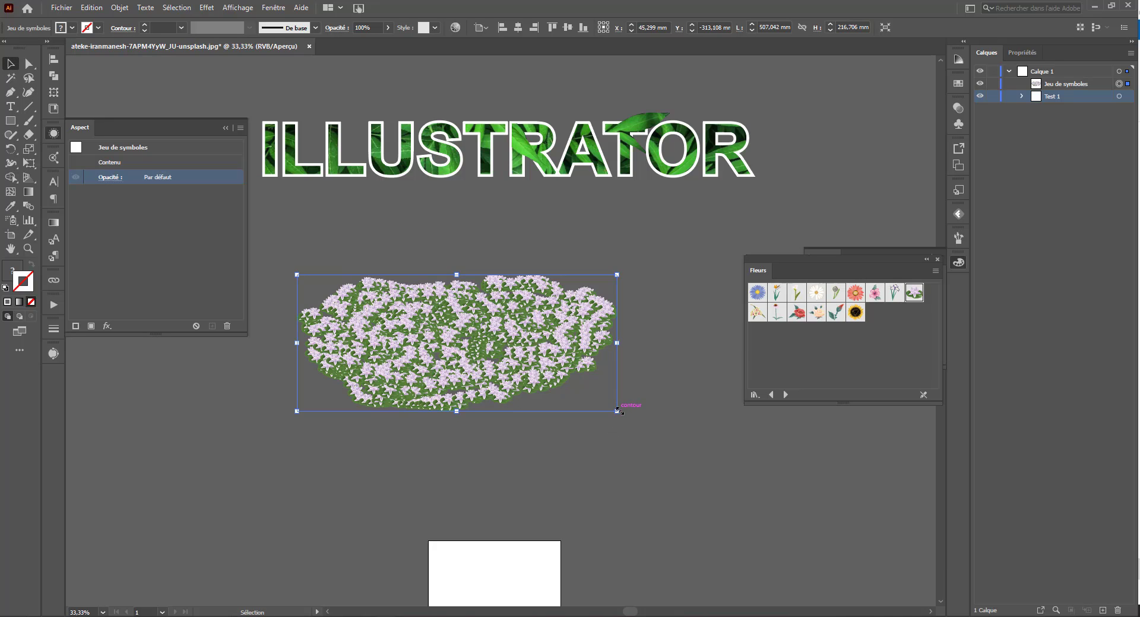
pyautogui.moveTo(617, 409); pyautogui.dragTo(726, 458)
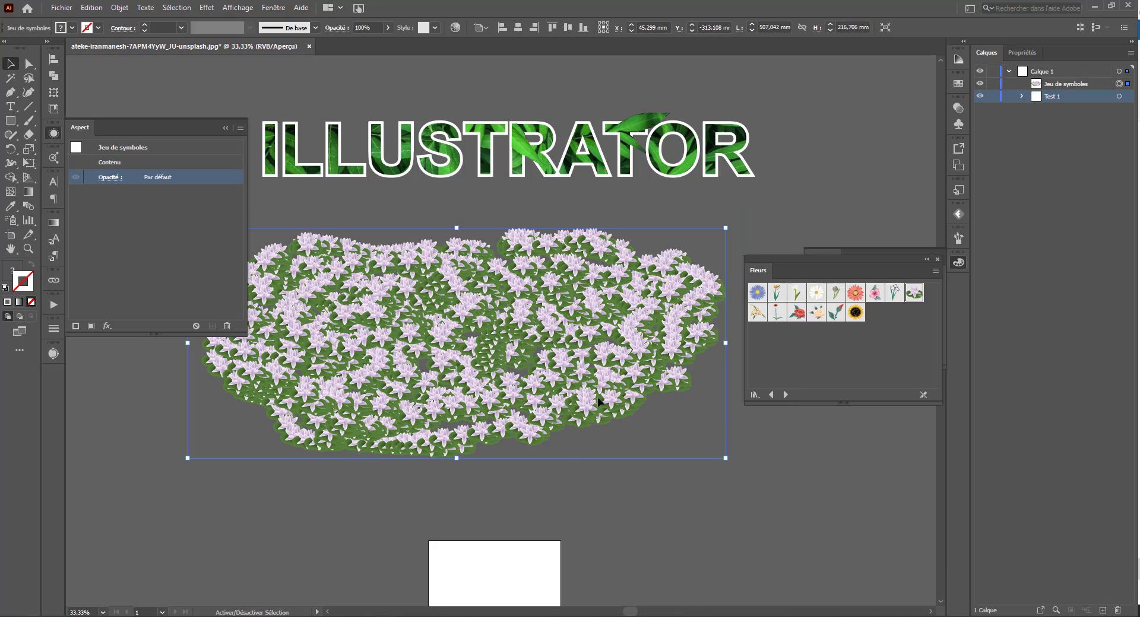
pyautogui.moveTo(545, 373); pyautogui.dragTo(570, 405)
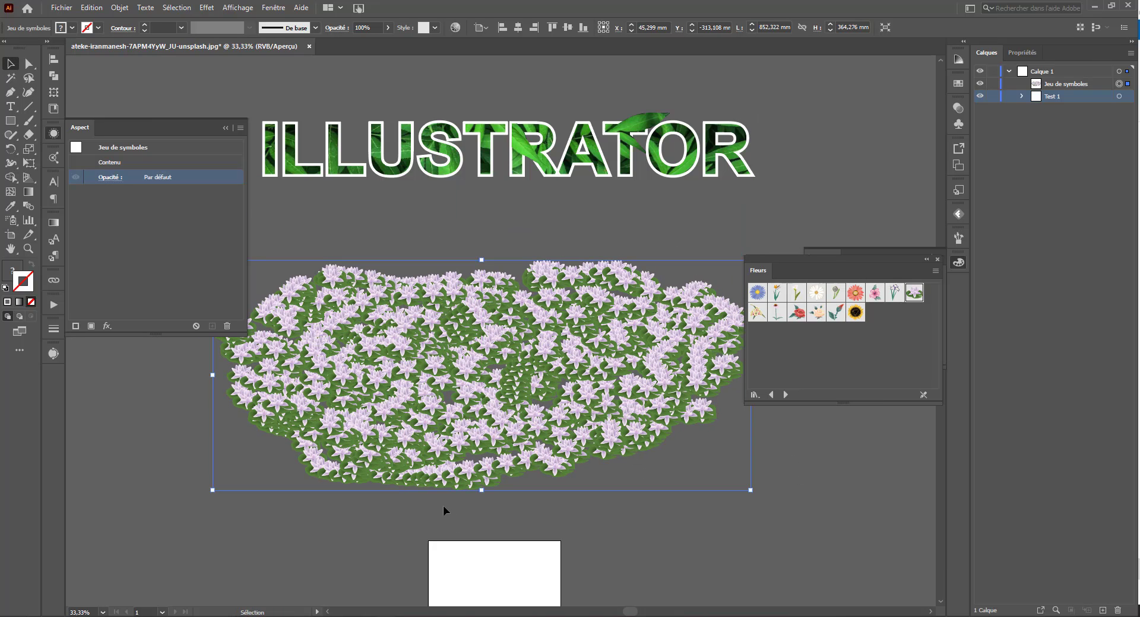
# Rotate water lilies in the middle, lower and upper areas of the patch with the Symbol Spinner tool.
pyautogui.click(9, 222)
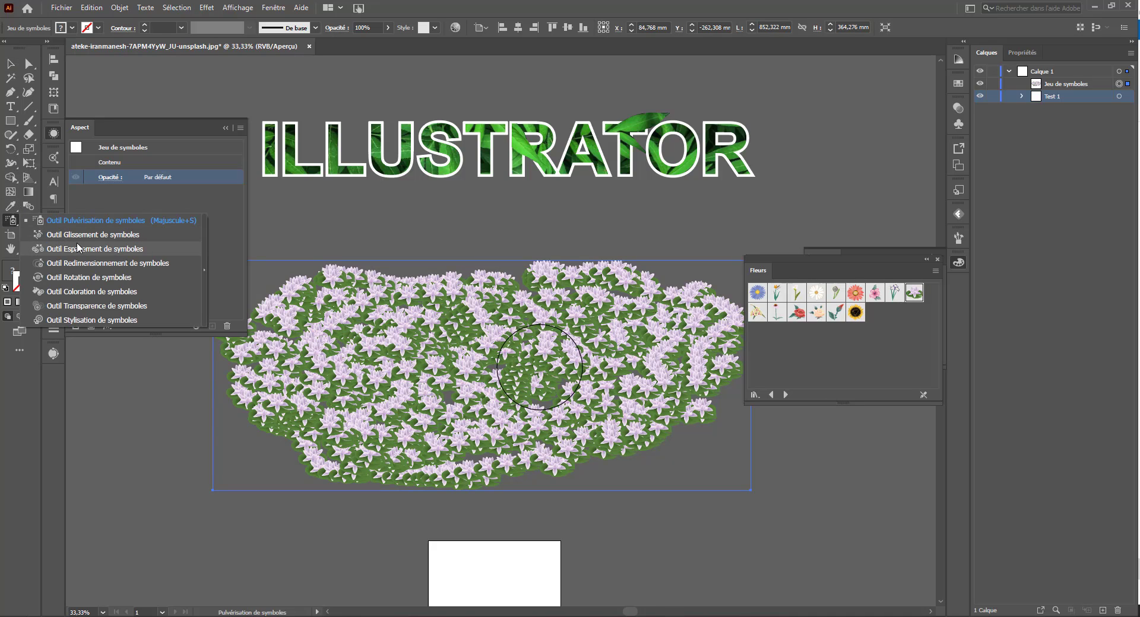
pyautogui.click(79, 278)
pyautogui.moveTo(352, 360)
pyautogui.mouseDown()
pyautogui.moveTo(333, 374)
pyautogui.moveTo(499, 362)
pyautogui.moveTo(510, 402)
pyautogui.moveTo(498, 399)
pyautogui.mouseUp()
pyautogui.moveTo(629, 331); pyautogui.dragTo(661, 372)
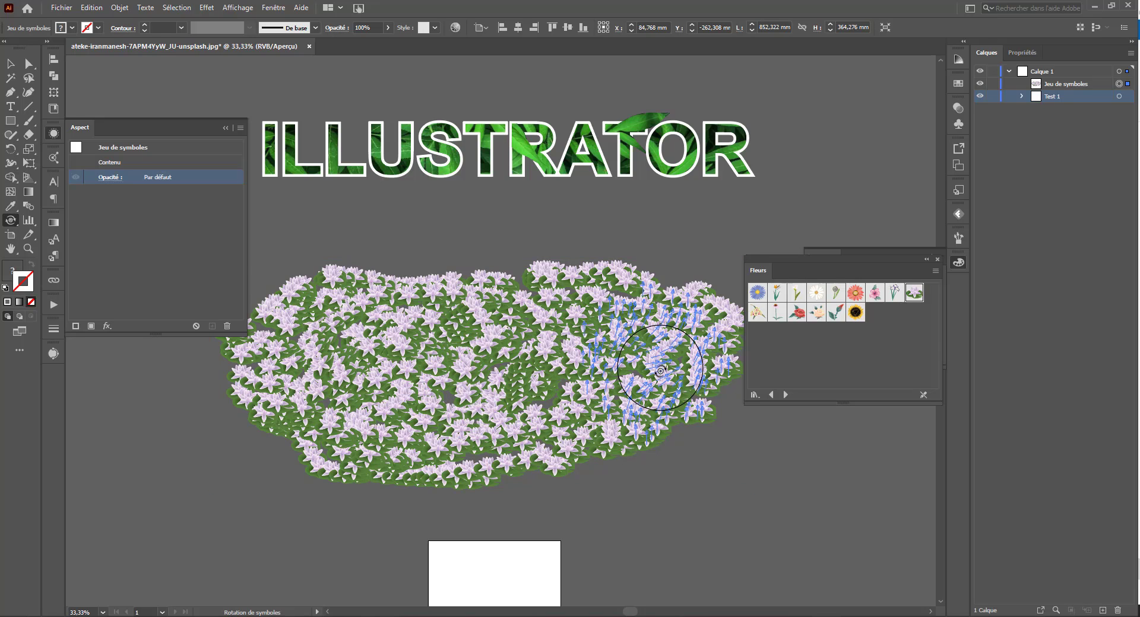
pyautogui.moveTo(493, 437); pyautogui.dragTo(456, 463)
pyautogui.moveTo(595, 433)
pyautogui.mouseDown()
pyautogui.moveTo(626, 455)
pyautogui.moveTo(681, 397)
pyautogui.moveTo(692, 432)
pyautogui.mouseUp()
pyautogui.moveTo(519, 308); pyautogui.dragTo(494, 284)
pyautogui.moveTo(408, 302); pyautogui.dragTo(399, 266)
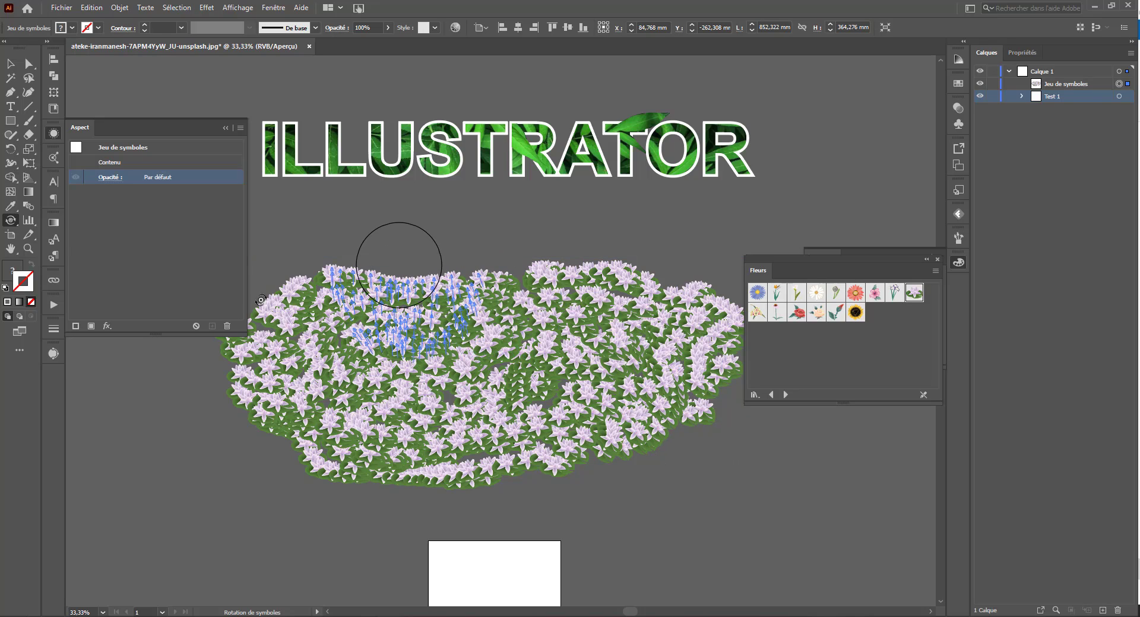
pyautogui.moveTo(260, 301)
pyautogui.mouseDown()
pyautogui.moveTo(316, 297)
pyautogui.moveTo(292, 273)
pyautogui.mouseUp()
pyautogui.moveTo(661, 267); pyautogui.dragTo(705, 296)
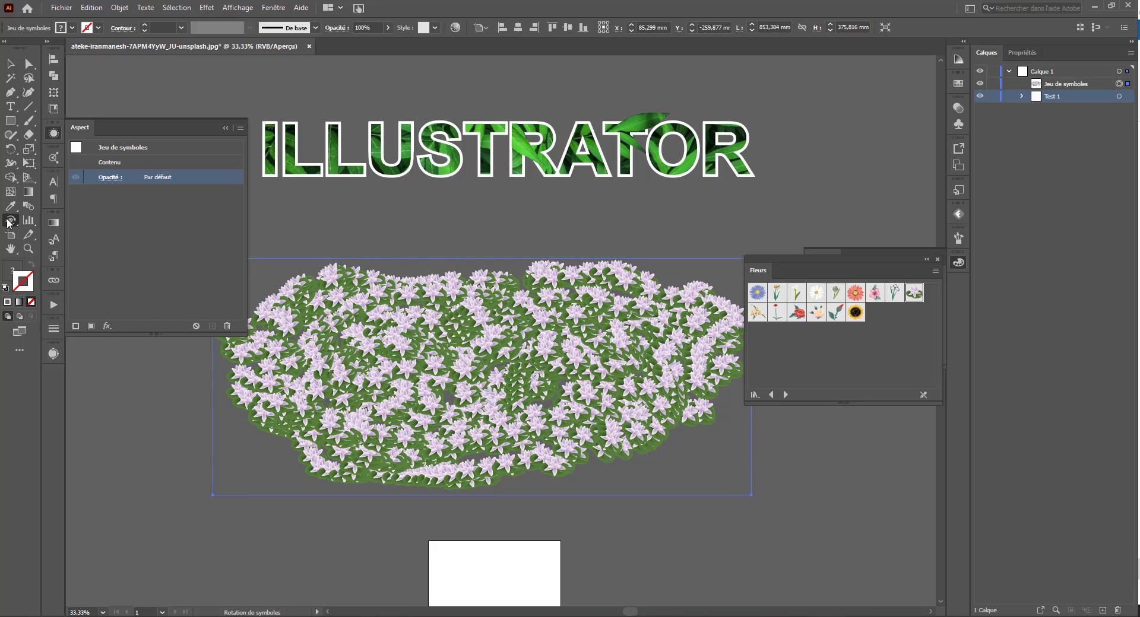
# Enlarge clusters of water lilies at several spots across the patch with the Symbol Sizer tool.
pyautogui.moveTo(8, 223); pyautogui.dragTo(72, 266)
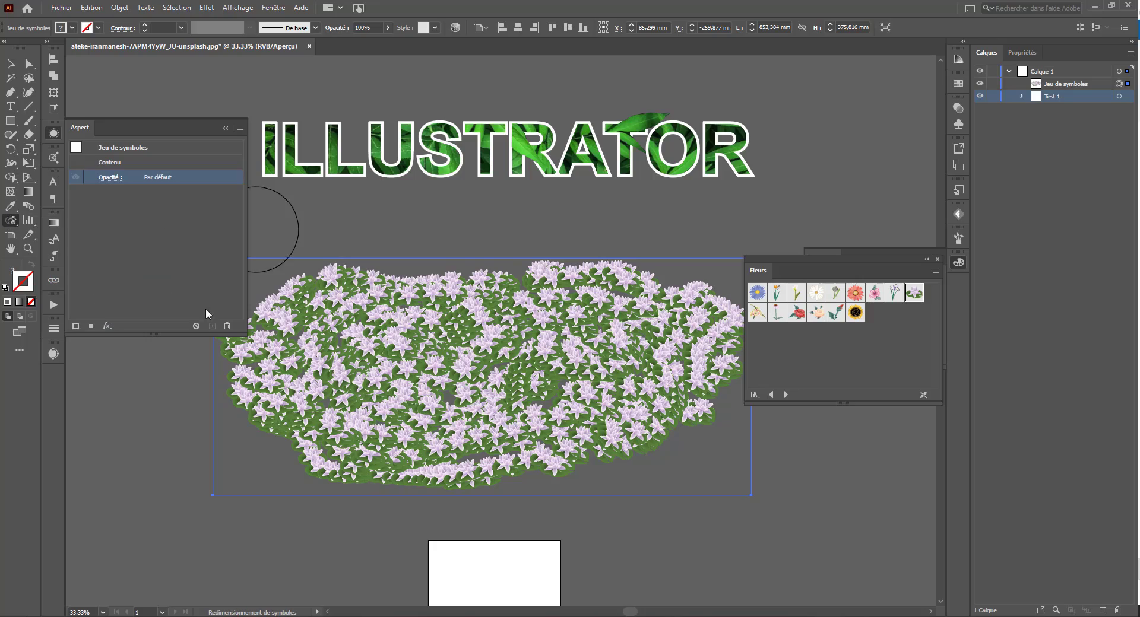
pyautogui.moveTo(339, 364); pyautogui.dragTo(340, 364)
pyautogui.click(523, 350)
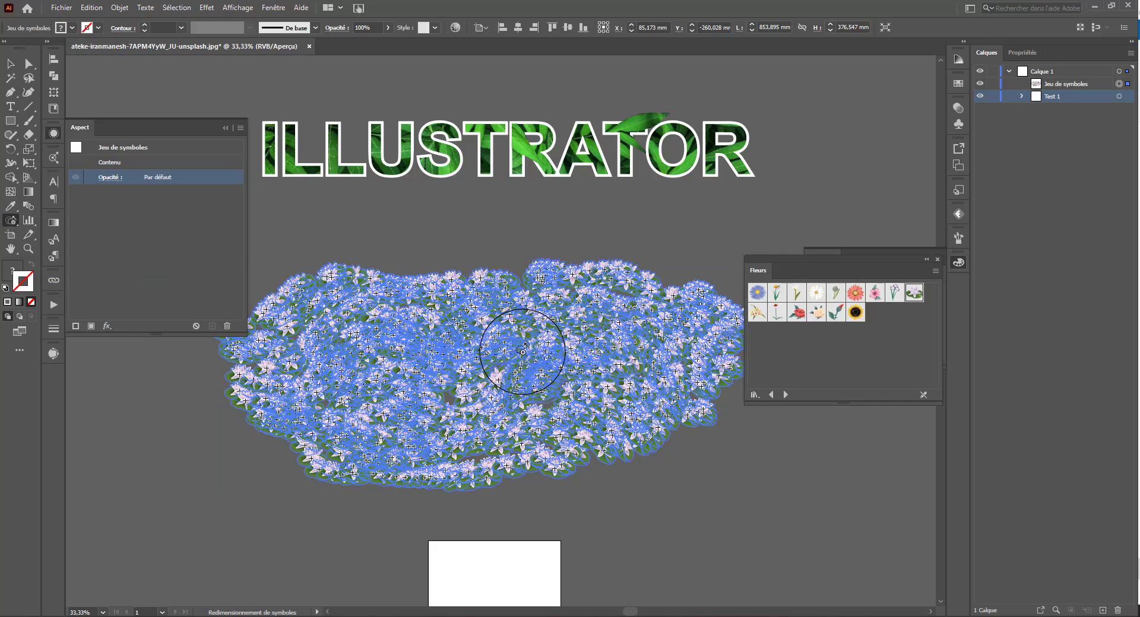
pyautogui.click(682, 349)
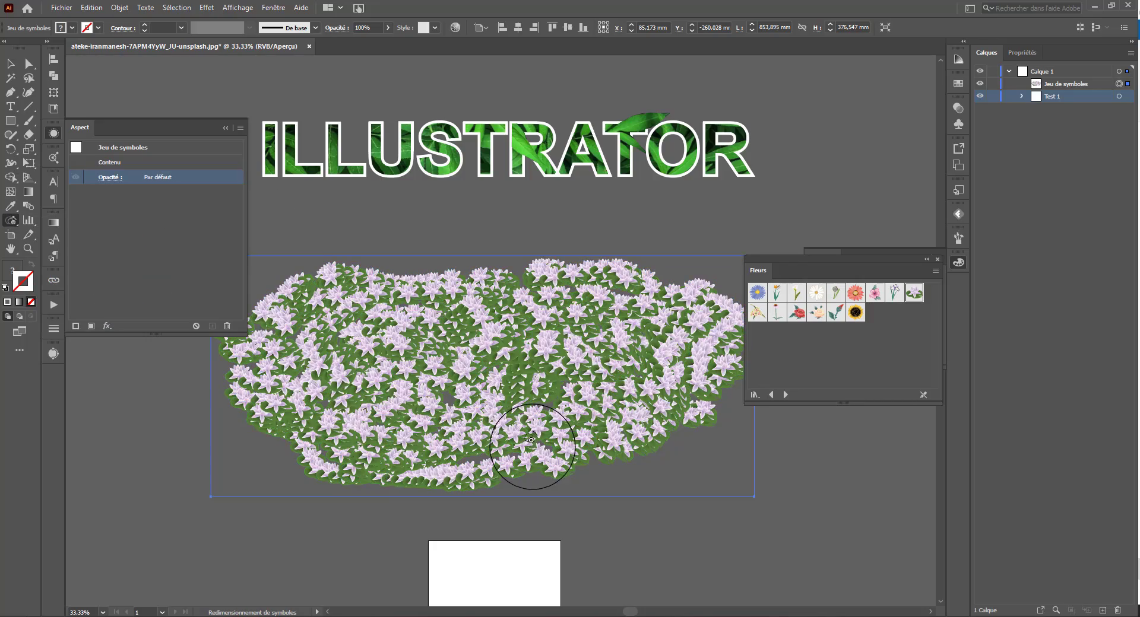
pyautogui.click(532, 440)
pyautogui.click(416, 450)
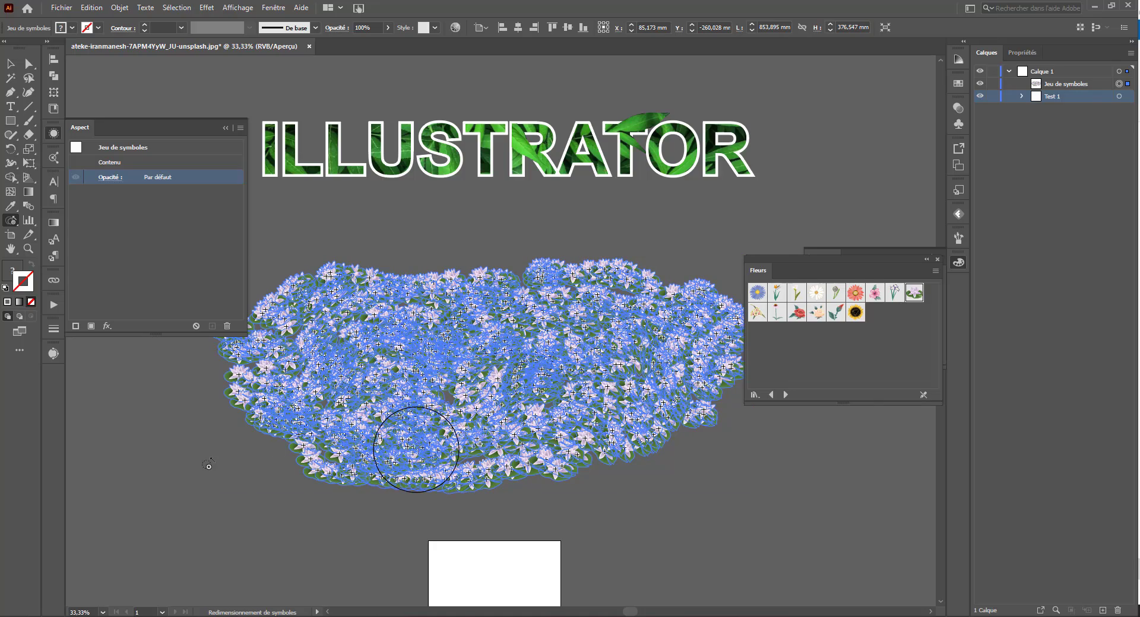
pyautogui.click(421, 338)
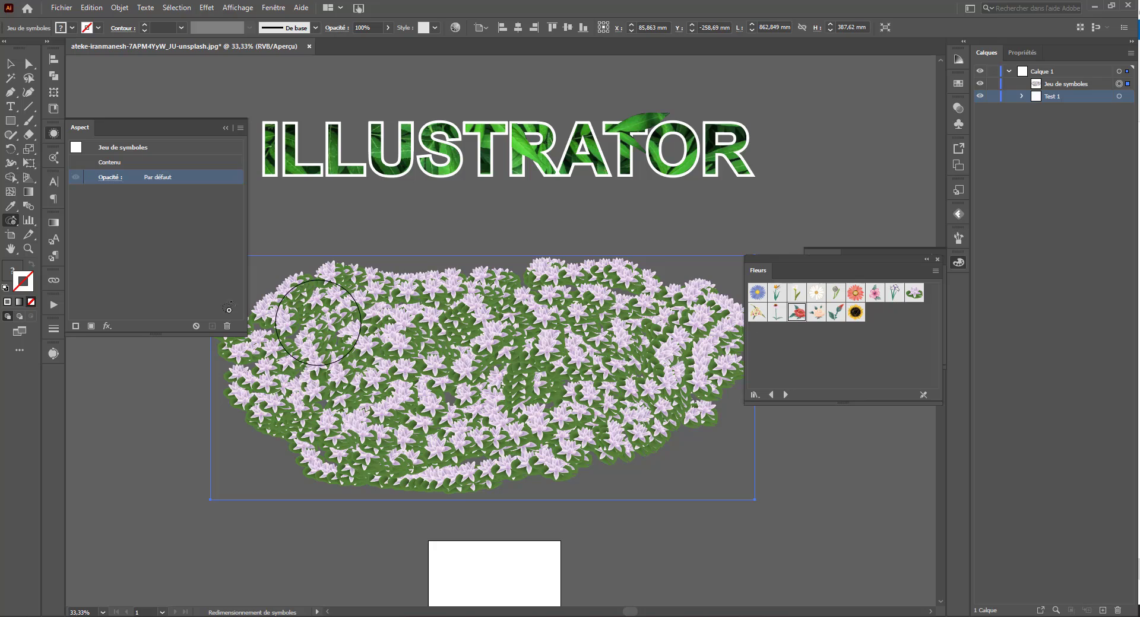
# Spray the red flower symbol with blue-green leaves in scattered clusters over the water lily patch.
pyautogui.moveTo(10, 226); pyautogui.dragTo(41, 221)
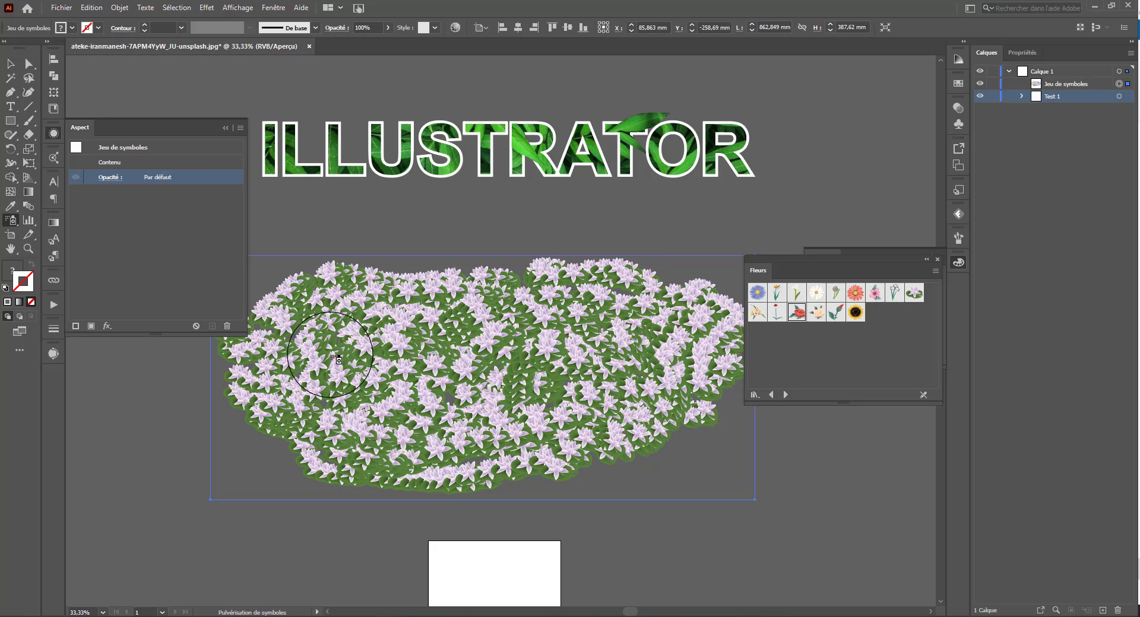
pyautogui.moveTo(646, 365); pyautogui.dragTo(723, 342)
pyautogui.moveTo(559, 422)
pyautogui.mouseDown()
pyautogui.moveTo(409, 439)
pyautogui.moveTo(363, 426)
pyautogui.moveTo(367, 400)
pyautogui.moveTo(328, 389)
pyautogui.moveTo(284, 482)
pyautogui.moveTo(326, 491)
pyautogui.mouseUp()
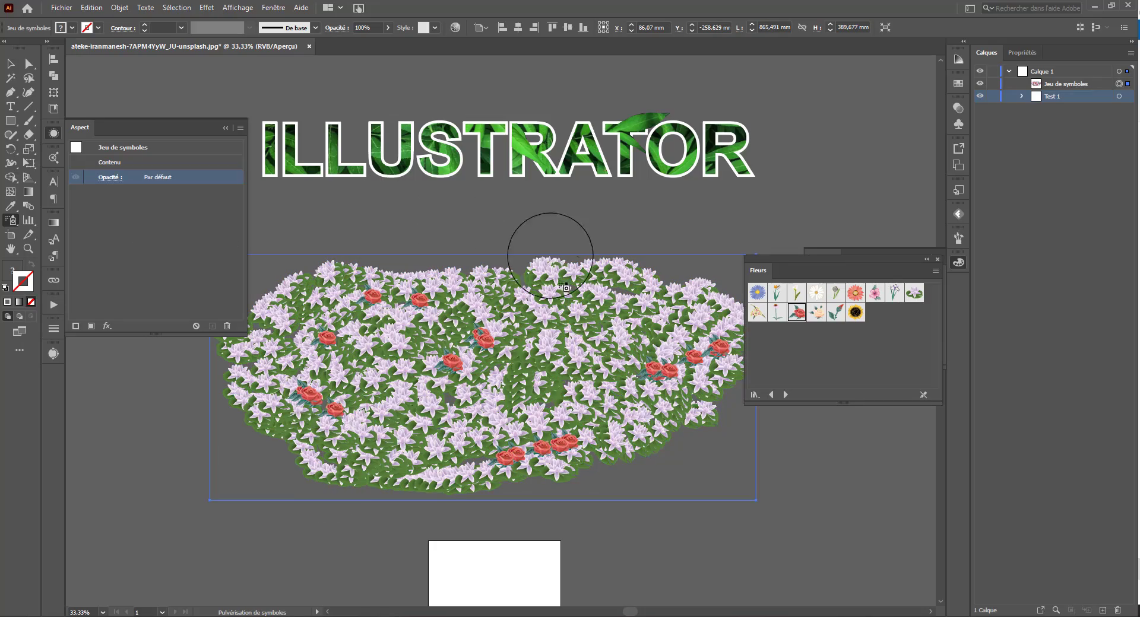
pyautogui.moveTo(614, 317); pyautogui.dragTo(634, 301)
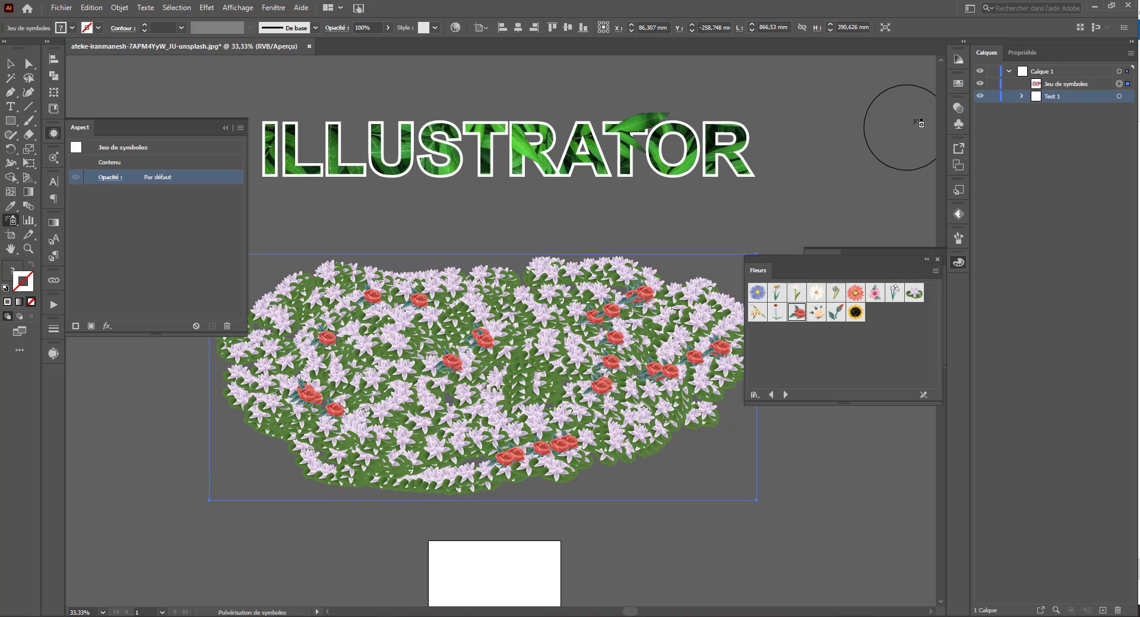
pyautogui.click(11, 108)
pyautogui.click(420, 439)
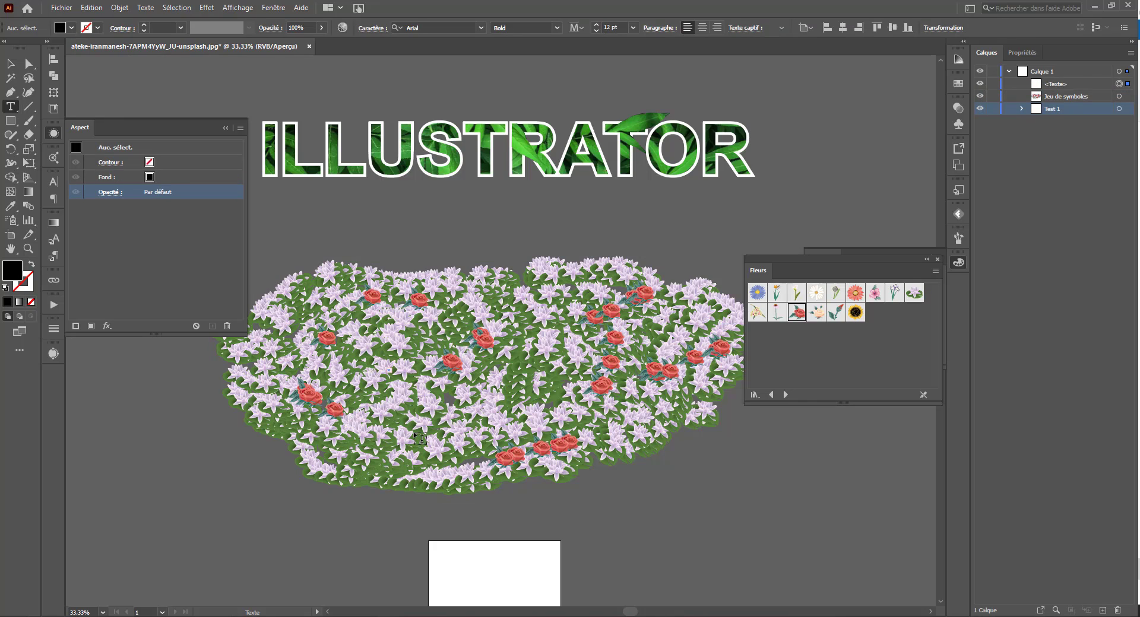
pyautogui.press('Escape')
pyautogui.press('Delete')
pyautogui.click(352, 376)
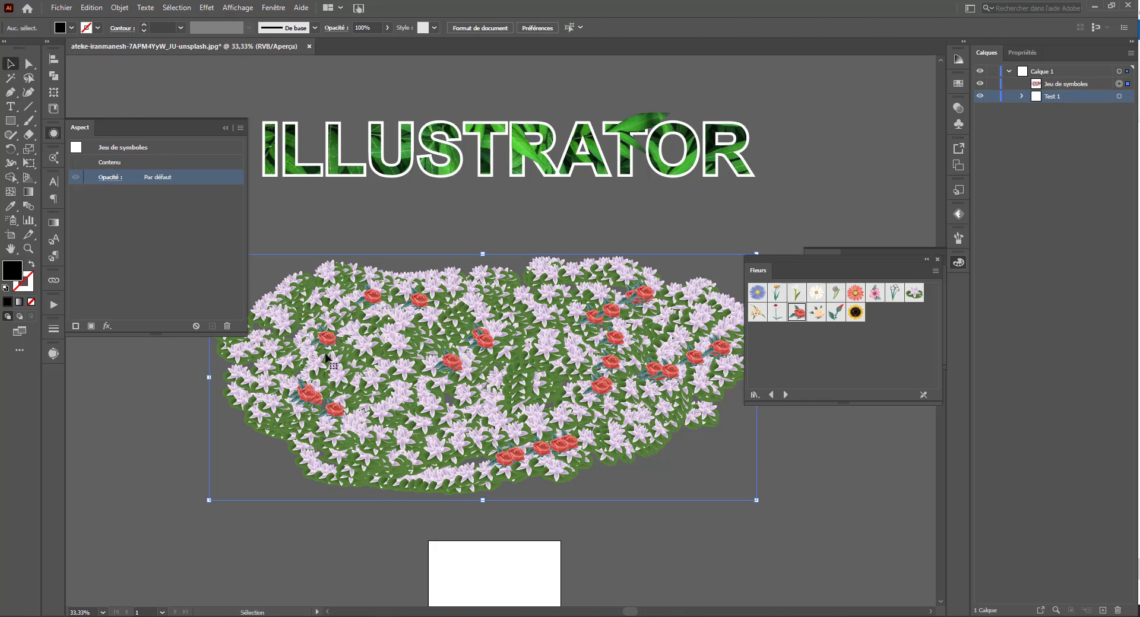
# Add the text ILLUSTRATOR in Arial Bold, enlarge it to about 174 pt and place it over the middle of the flower patch.
pyautogui.click(11, 107)
pyautogui.click(280, 379)
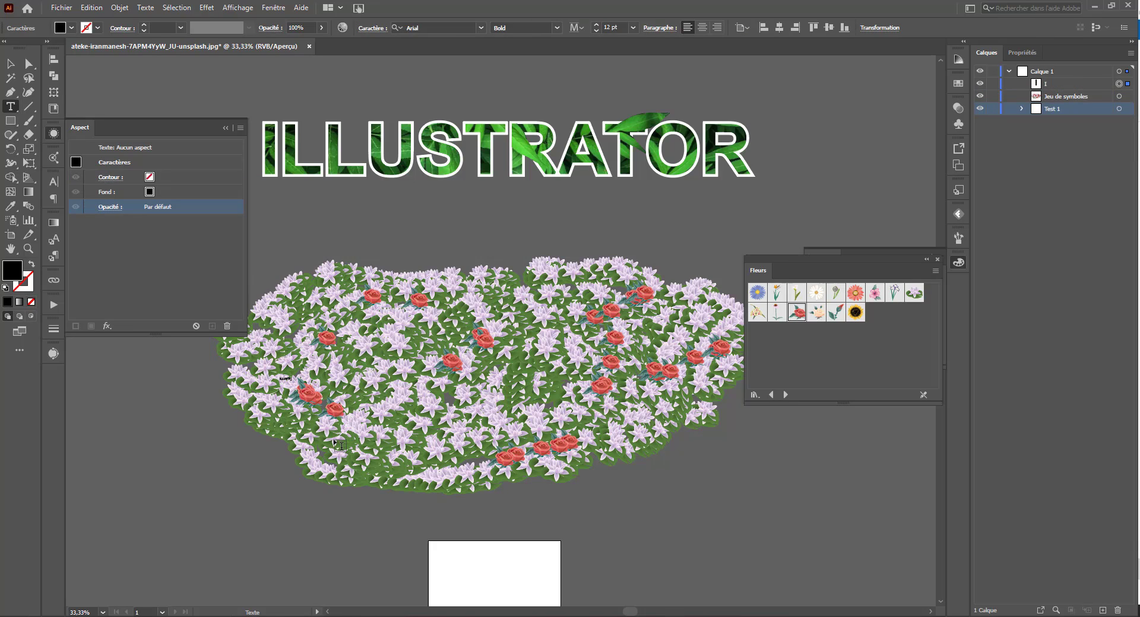
pyautogui.click(9, 63)
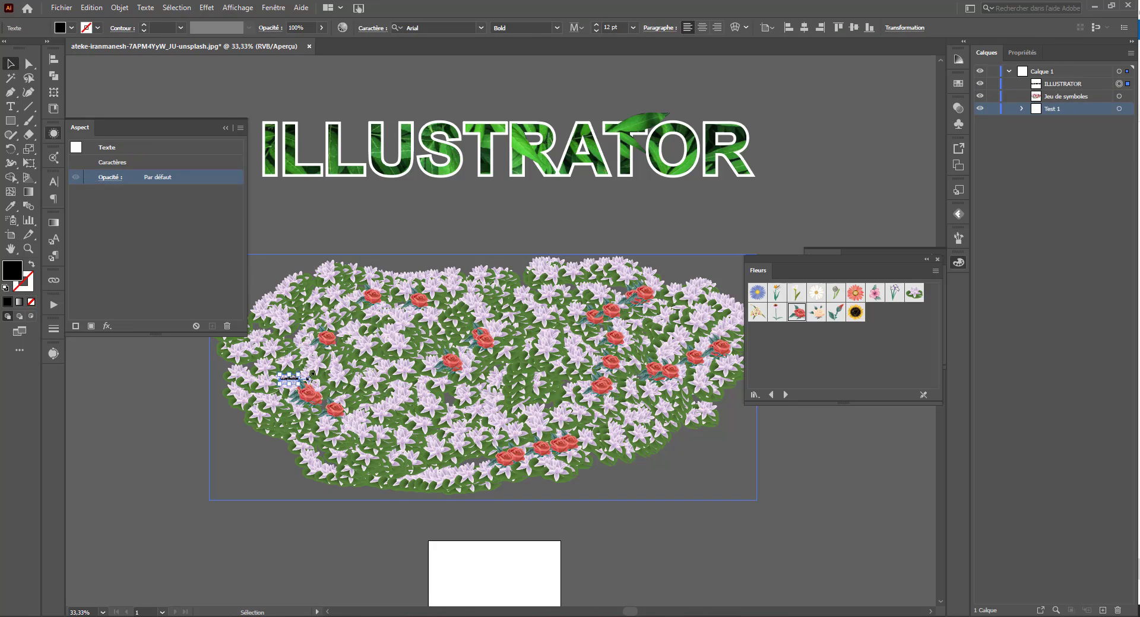
pyautogui.moveTo(303, 387); pyautogui.dragTo(695, 505)
pyautogui.moveTo(488, 401); pyautogui.dragTo(548, 373)
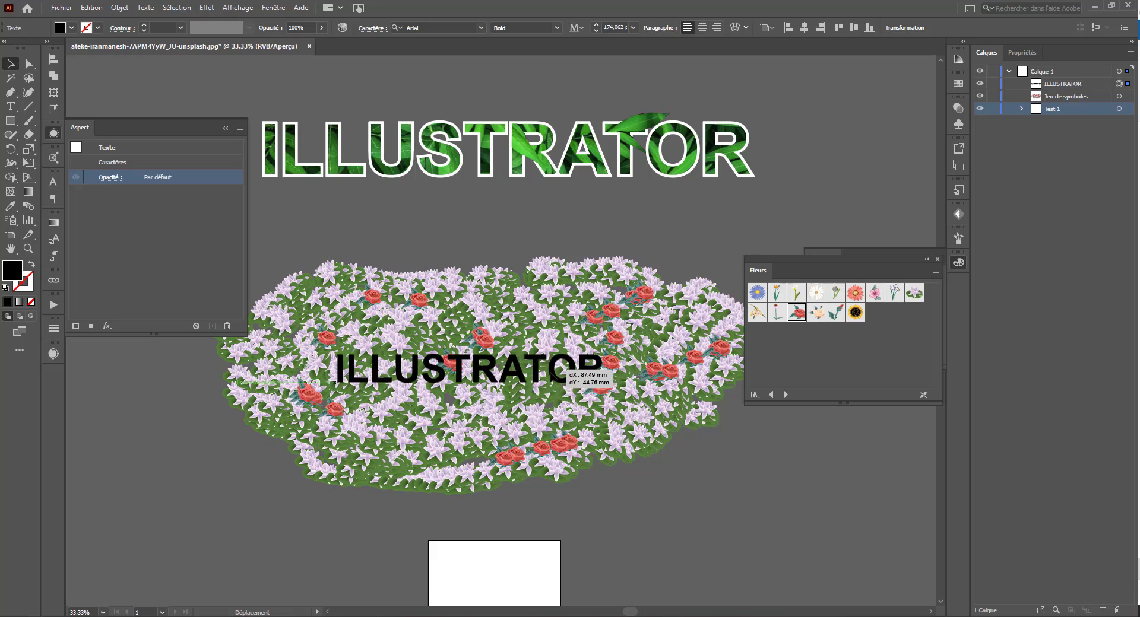
# Select the new text together with the flower symbol set and create a clipping mask from them.
pyautogui.moveTo(682, 545); pyautogui.dragTo(496, 341)
pyautogui.rightClick(525, 373)
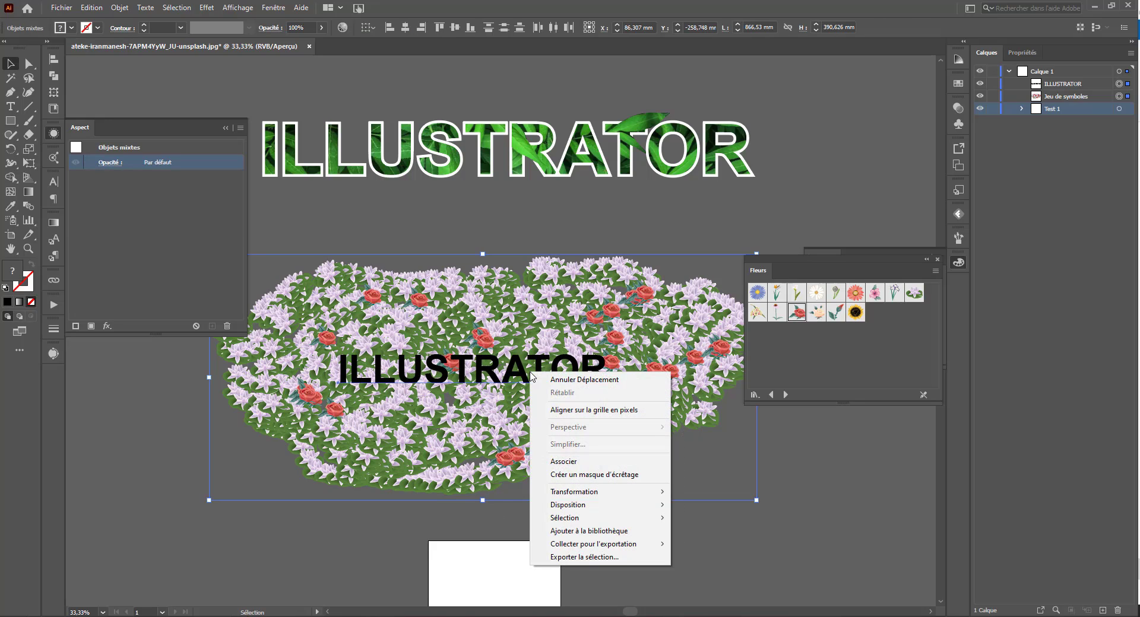
pyautogui.click(543, 477)
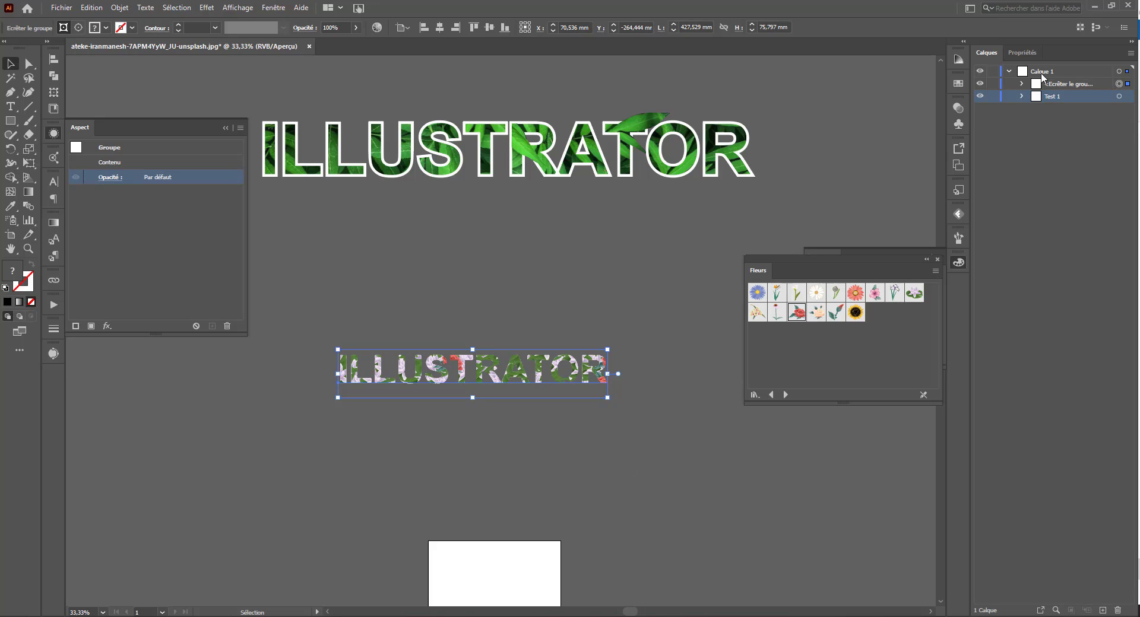
# Target the ILLUSTRATOR text inside the clipping group and enlarge it about its centre to nearly the flower patch's full width.
pyautogui.click(1021, 96)
pyautogui.click(1021, 96)
pyautogui.click(1023, 84)
pyautogui.click(1120, 96)
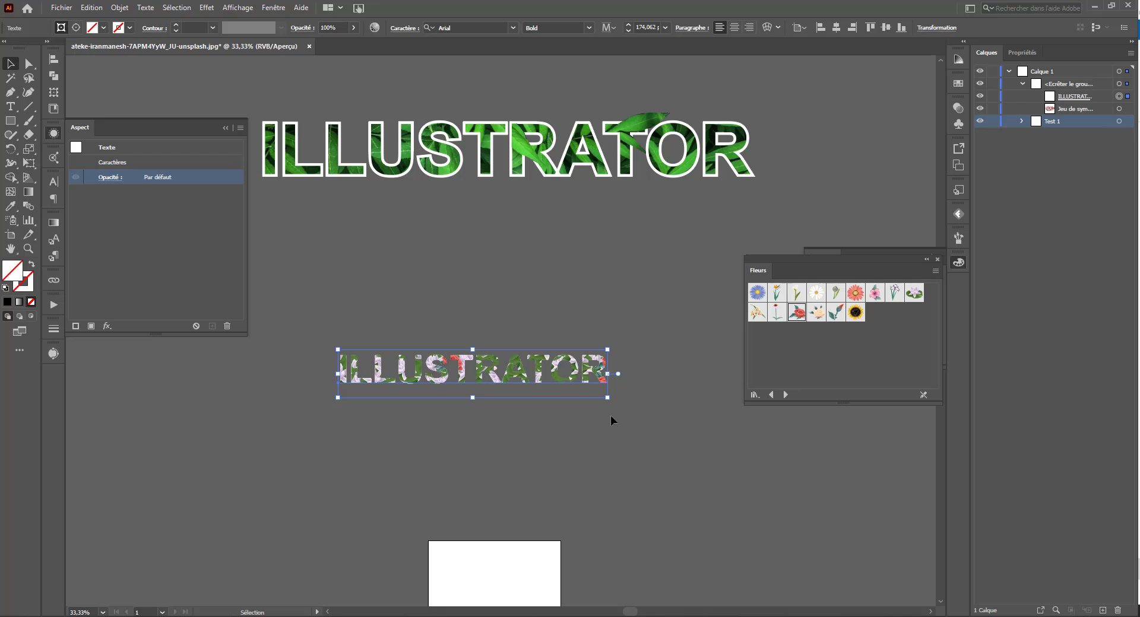
pyautogui.moveTo(606, 402); pyautogui.dragTo(735, 435)
# Target the flower symbol set inside the clipping group, shift it about 13 mm right and down, and hide the Appearance settings.
pyautogui.click(1119, 110)
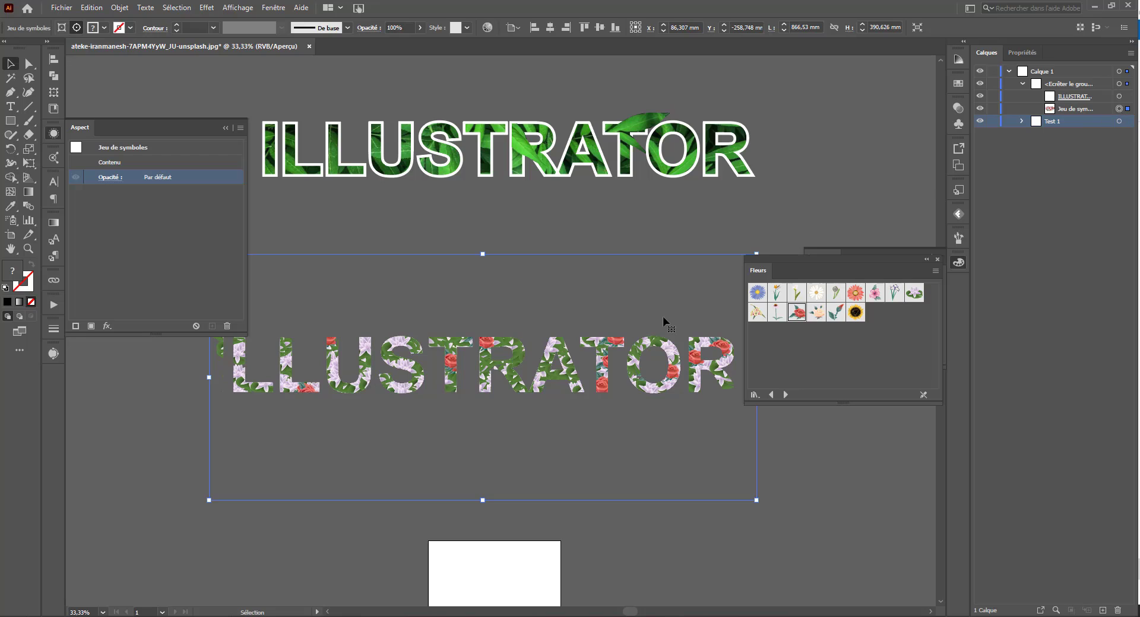
pyautogui.moveTo(475, 304); pyautogui.dragTo(504, 296)
pyautogui.hotkey('ctrl', '+')
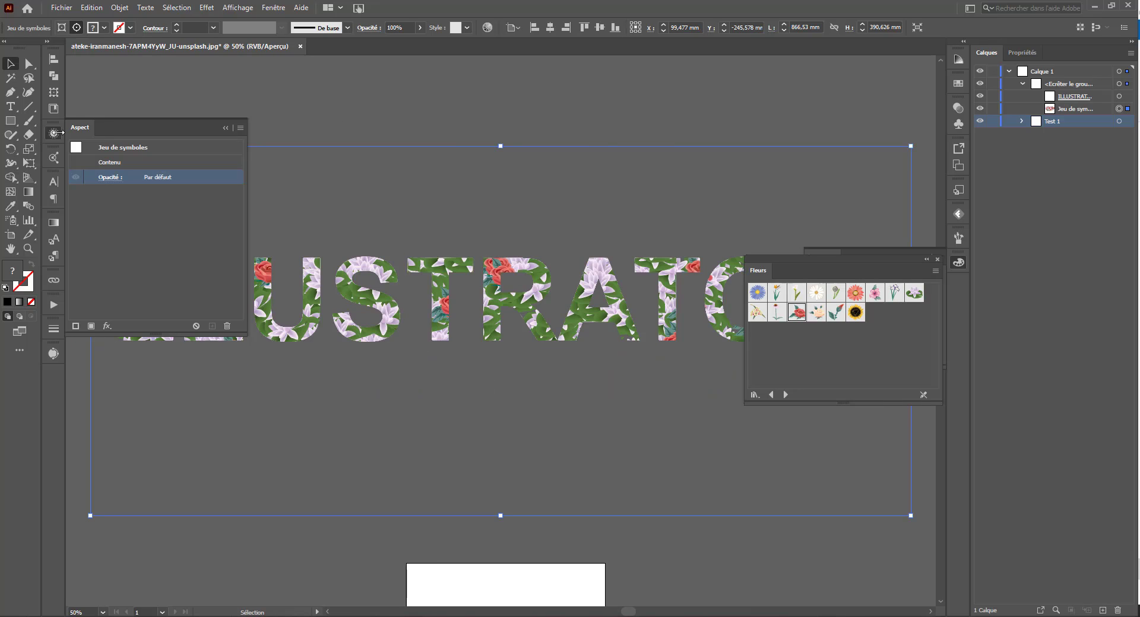
pyautogui.click(49, 135)
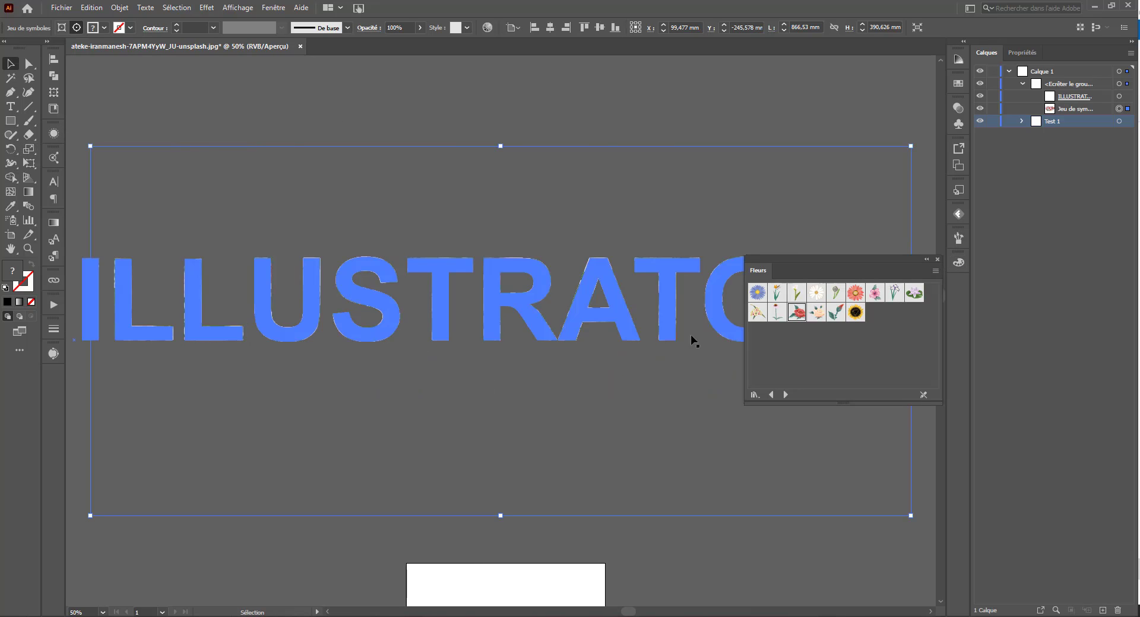
# Close the Fleurs symbol library and expand the clipped flower symbol set into a group of individual symbols.
pyautogui.click(937, 260)
pyautogui.click(1118, 109)
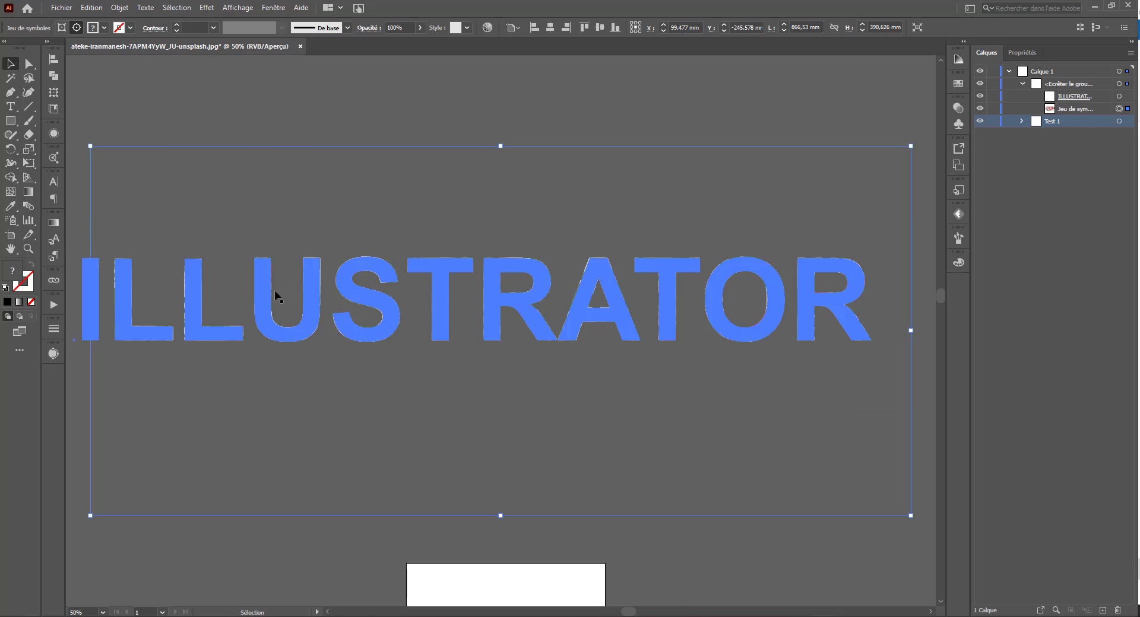
pyautogui.click(110, 6)
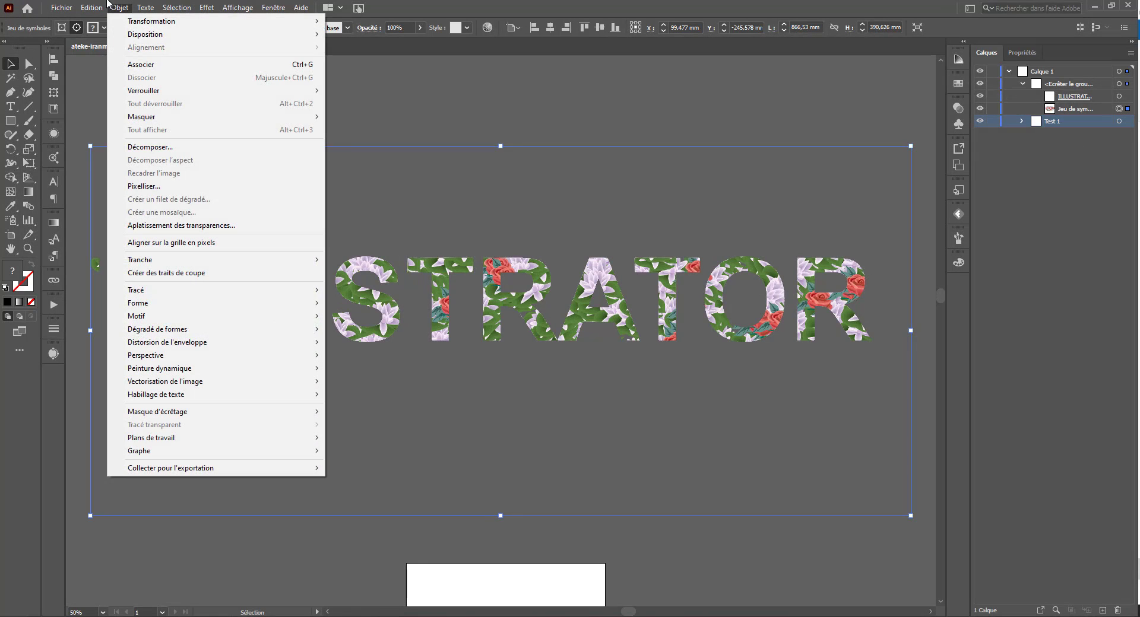
pyautogui.click(140, 148)
pyautogui.click(542, 380)
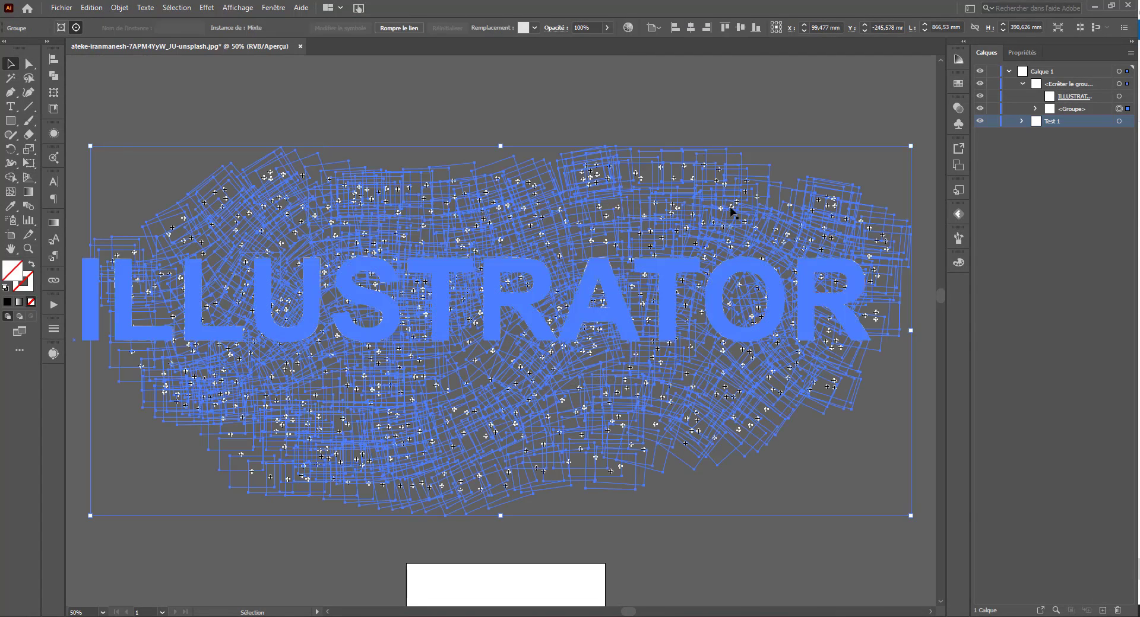
# Select all the Rose rouge symbols inside the expanded group, move them above the clipping group in Calque 1, and deselect.
pyautogui.click(1036, 108)
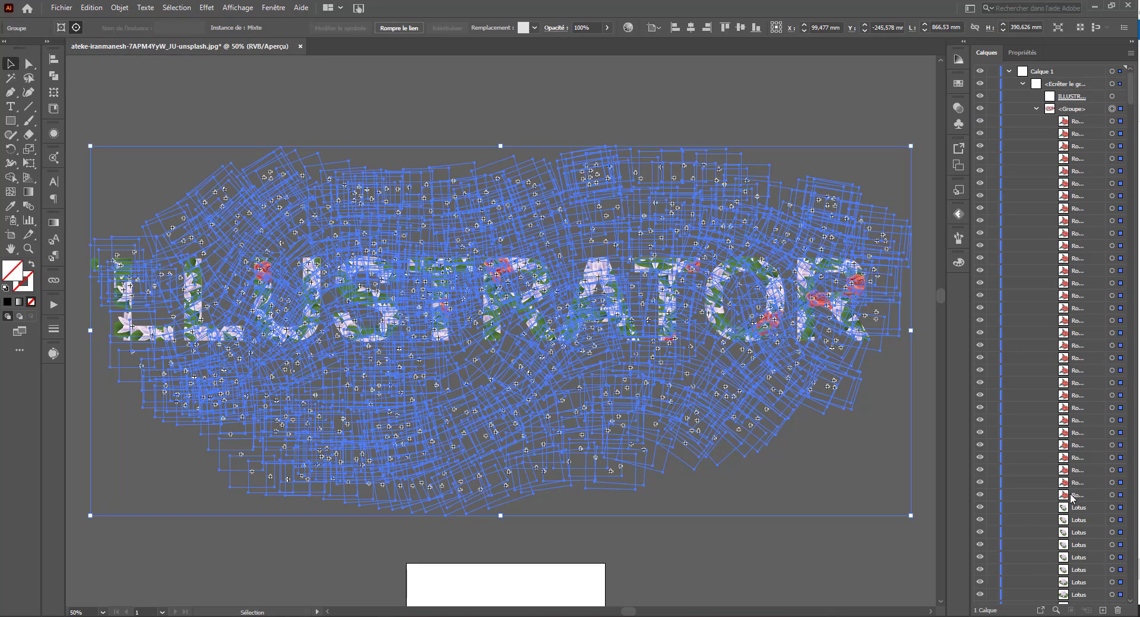
pyautogui.click(1070, 495)
pyautogui.keyDown('shift'); pyautogui.click(1082, 132); pyautogui.keyUp('shift')
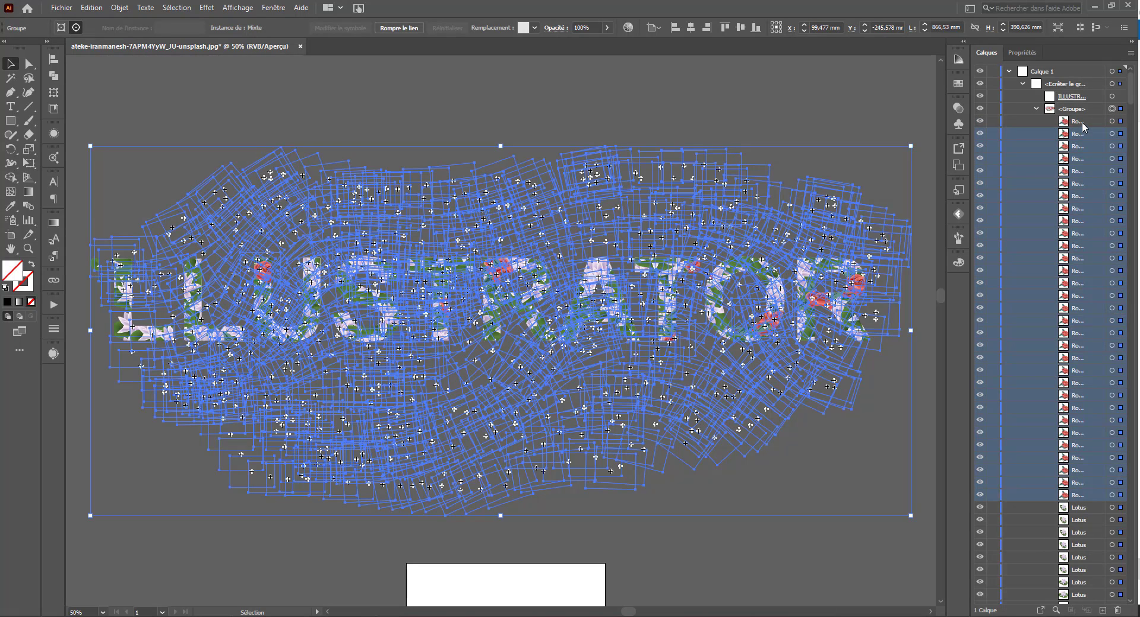
pyautogui.keyDown('shift'); pyautogui.click(1082, 122); pyautogui.keyUp('shift')
pyautogui.moveTo(1088, 127); pyautogui.dragTo(1065, 77)
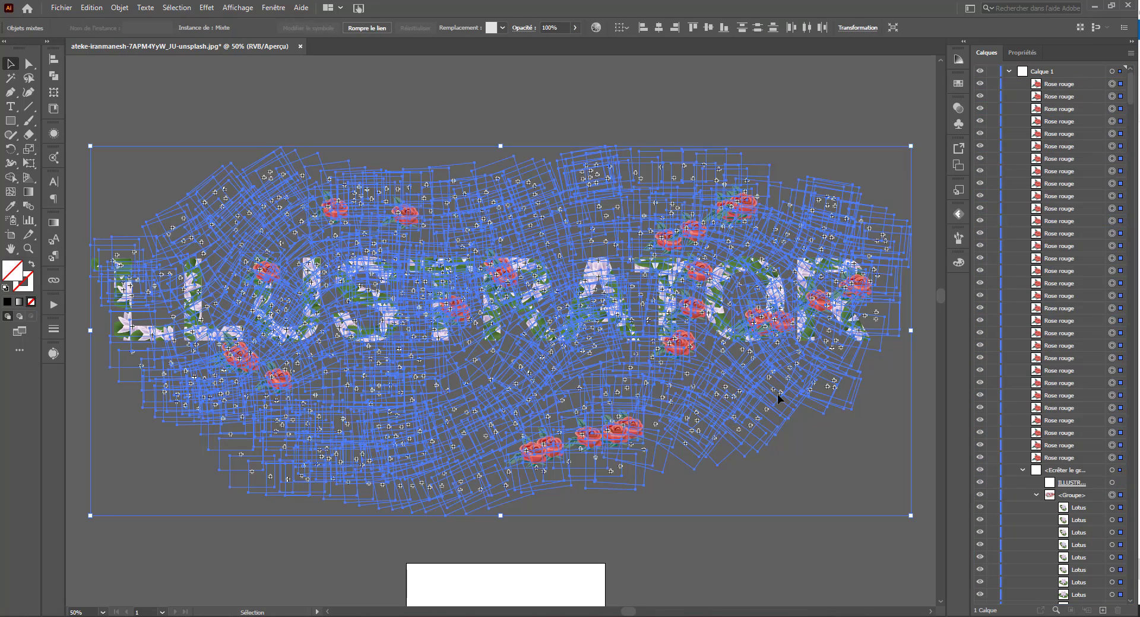
pyautogui.click(620, 89)
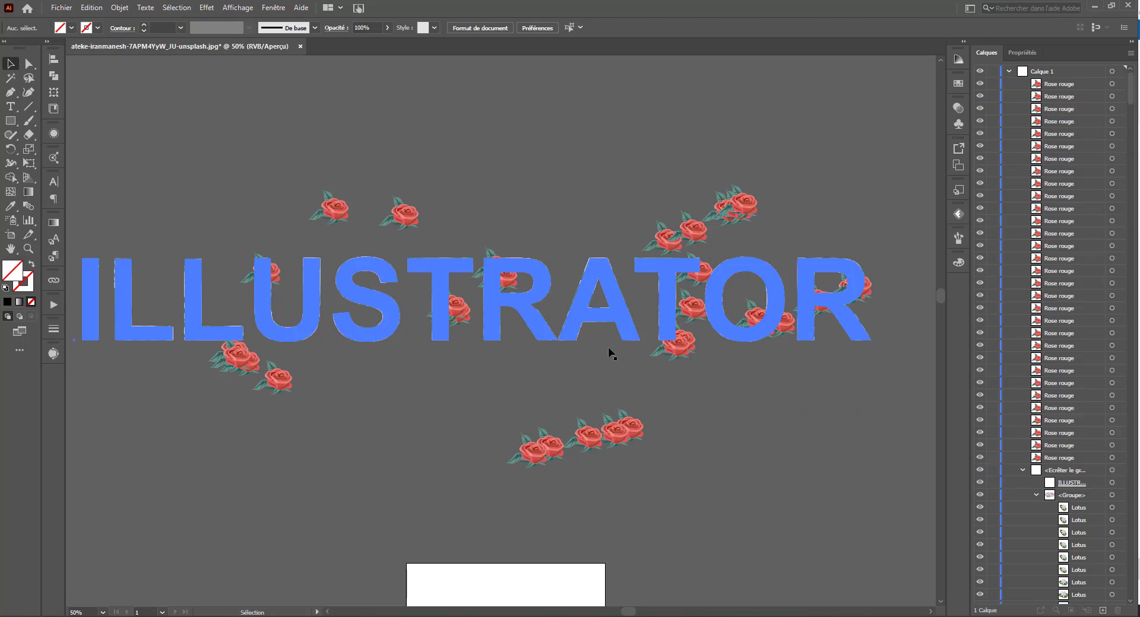
# Delete the roses floating above the word and those below its first letters with Direct Selection, undoing any accidental change to the mask.
pyautogui.click(28, 63)
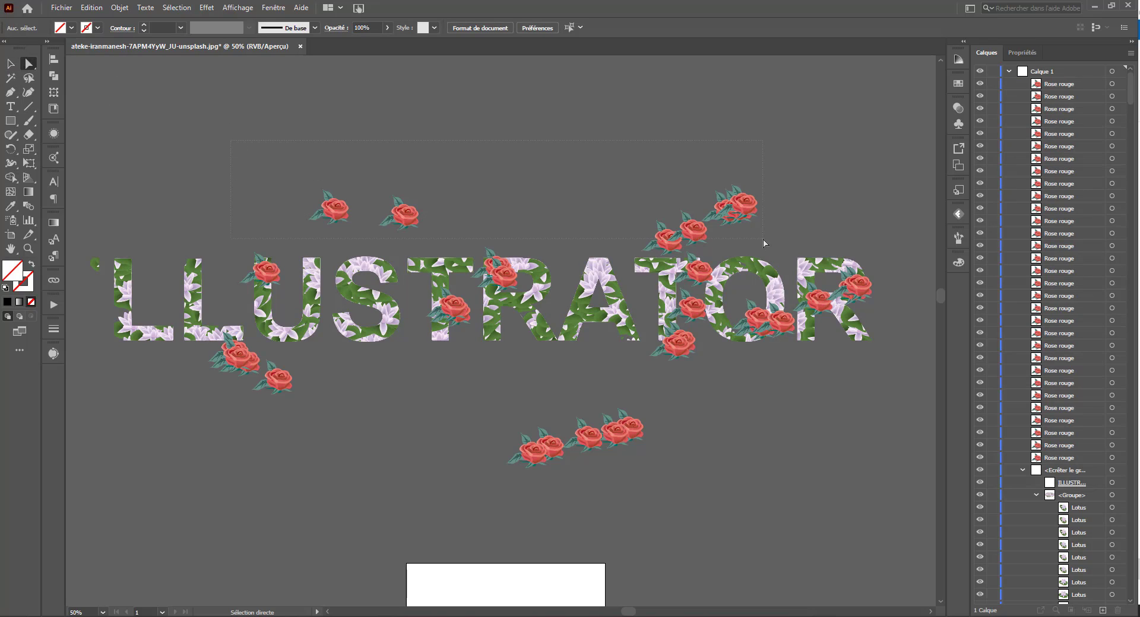
pyautogui.moveTo(764, 244); pyautogui.dragTo(762, 239)
pyautogui.press('Delete')
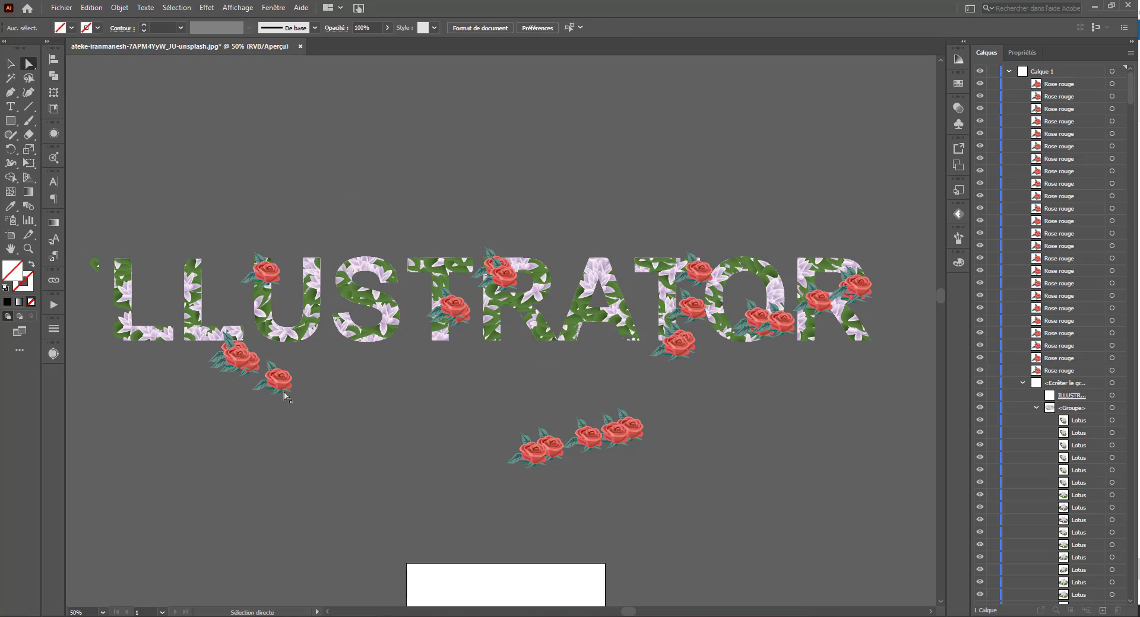
pyautogui.moveTo(220, 360); pyautogui.dragTo(209, 337)
pyautogui.press('Delete')
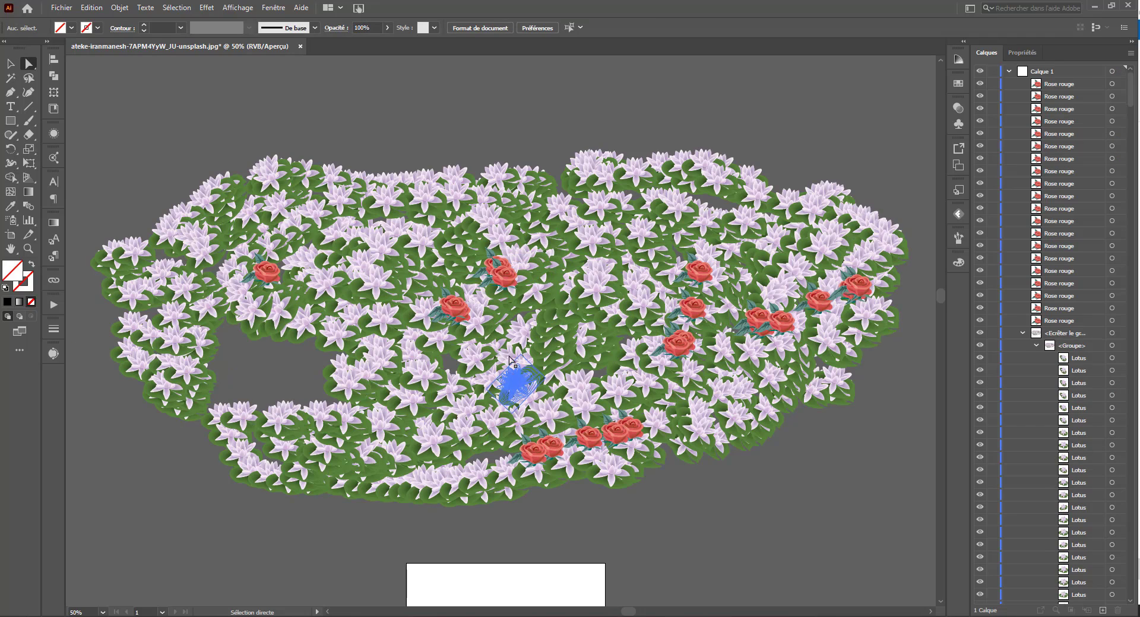
pyautogui.hotkey('ctrl', 'z')
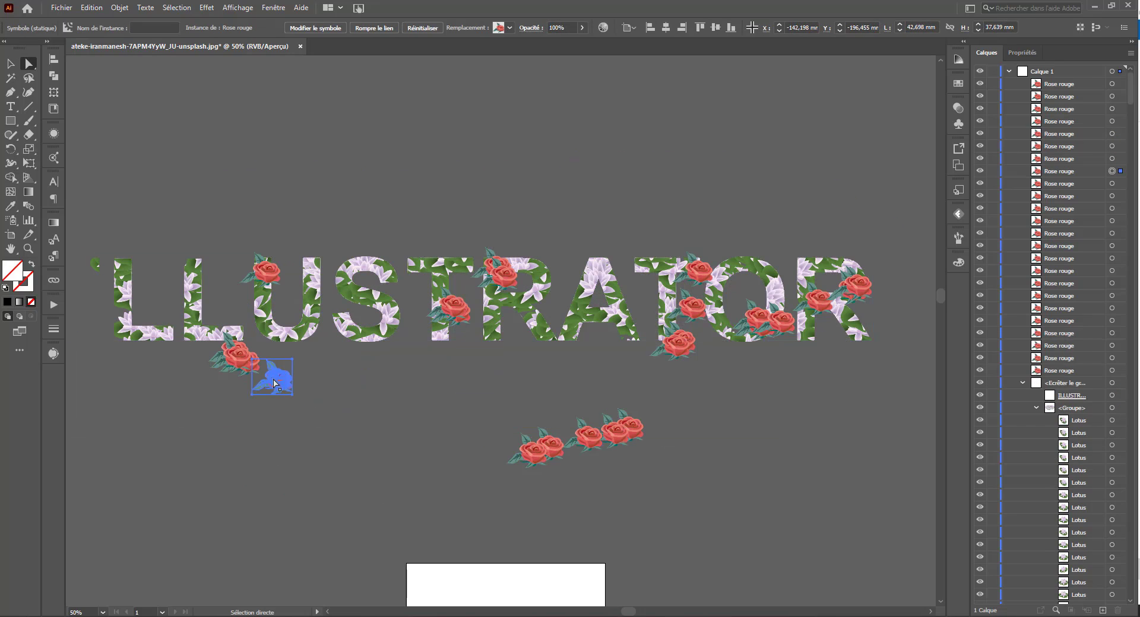
pyautogui.press('Delete')
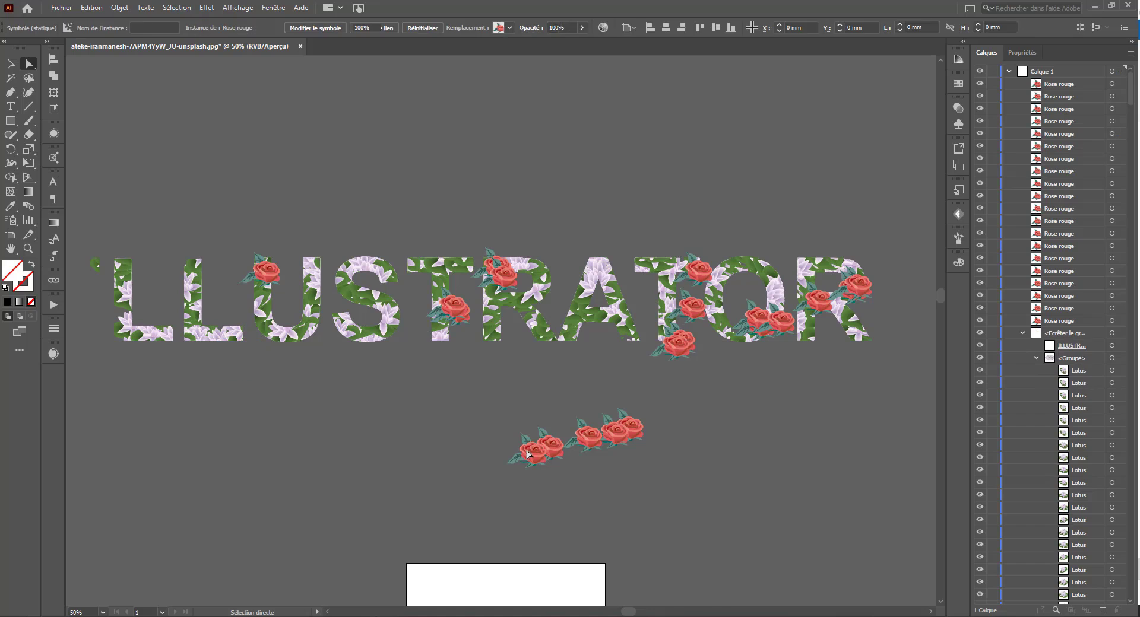
# Delete the row of stray roses beneath the middle of the word.
pyautogui.click(549, 452)
pyautogui.press('Delete')
pyautogui.click(538, 457)
pyautogui.press('Delete')
pyautogui.click(597, 442)
pyautogui.press('Delete')
pyautogui.click(623, 436)
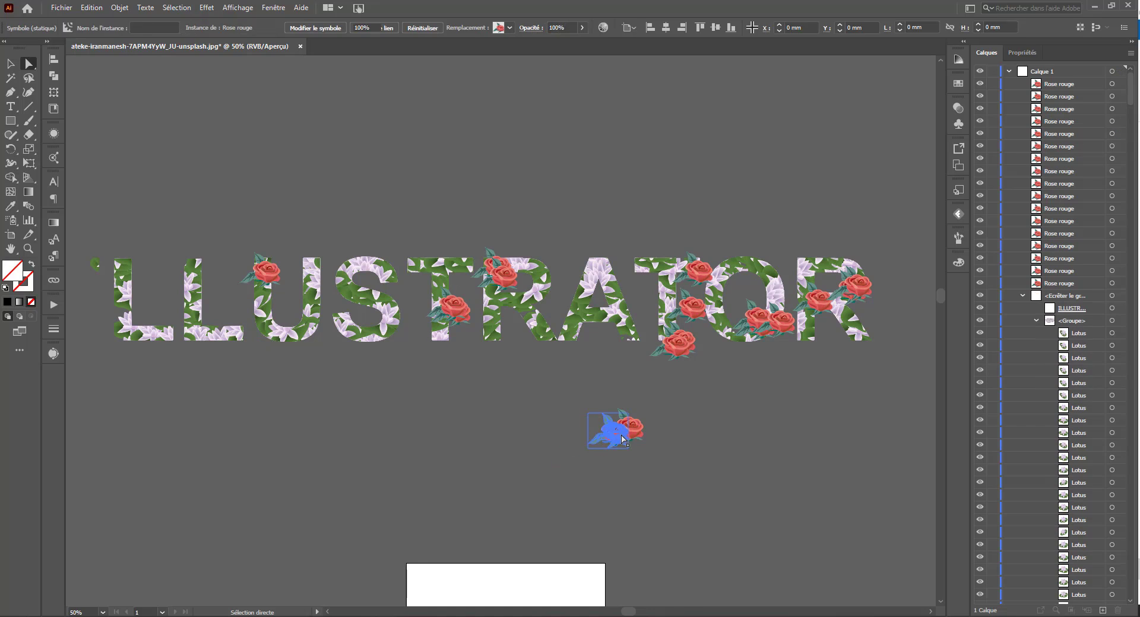
pyautogui.press('Delete')
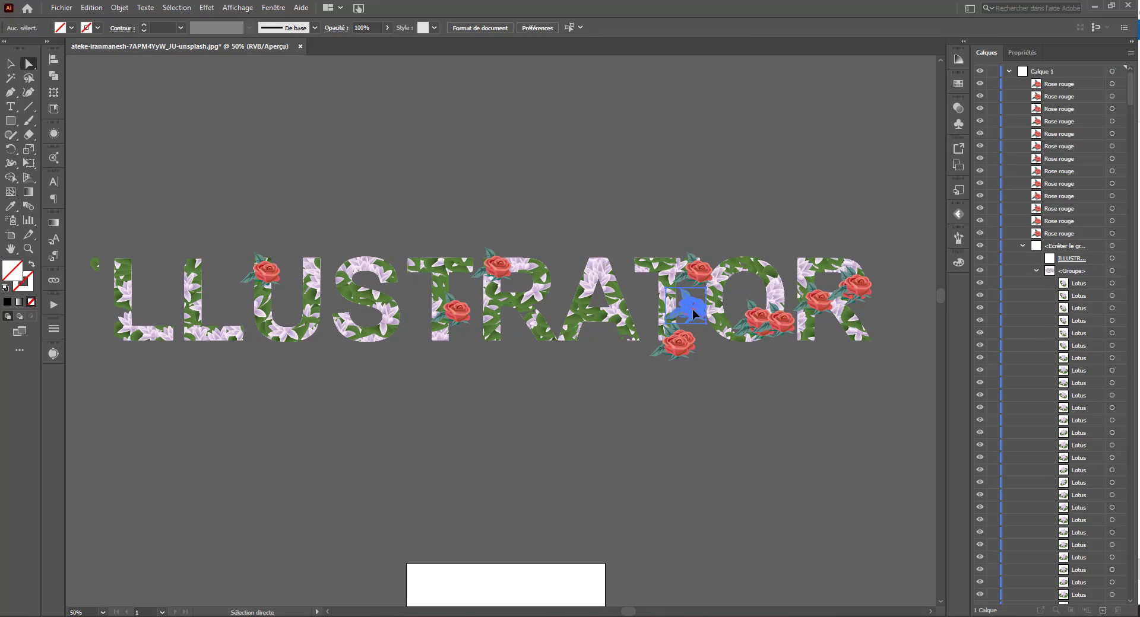
# Delete the surplus roses on the second T and the O, and reposition the others over the T's crossbar and the final R.
pyautogui.click(689, 306)
pyautogui.press('Delete')
pyautogui.moveTo(698, 269); pyautogui.dragTo(683, 262)
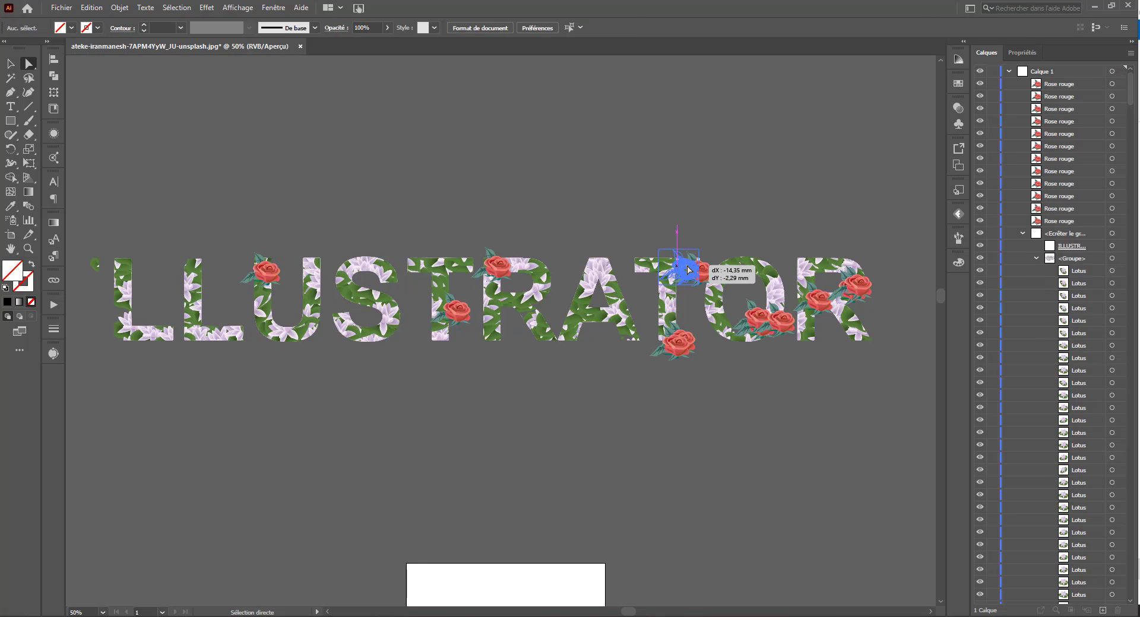
pyautogui.click(778, 327)
pyautogui.press('Delete')
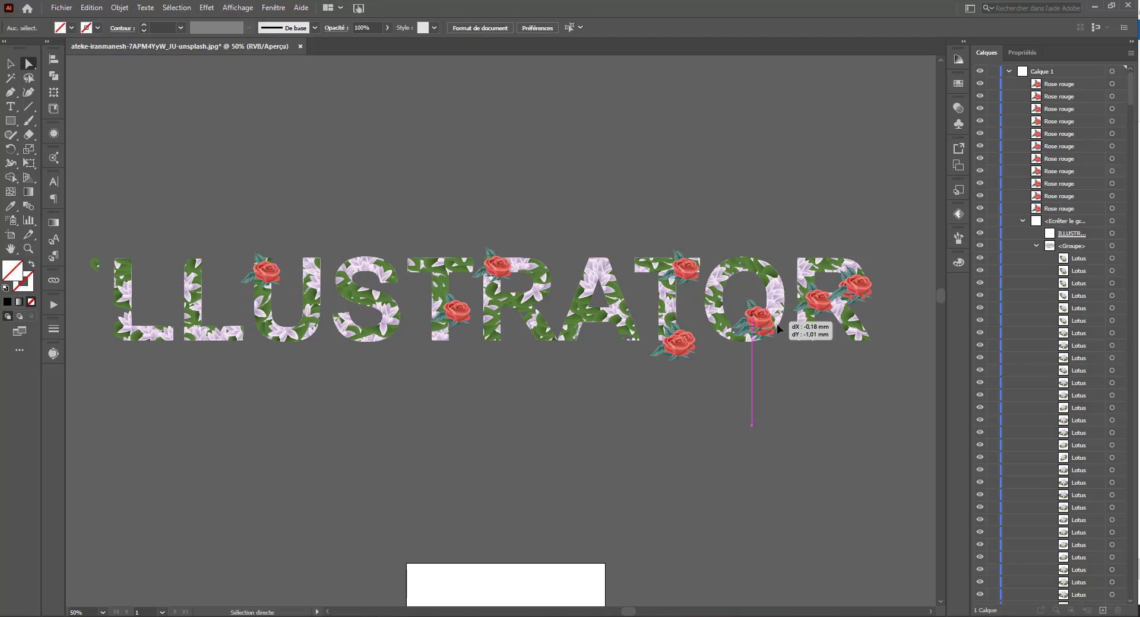
pyautogui.moveTo(856, 286); pyautogui.dragTo(805, 260)
pyautogui.moveTo(818, 304); pyautogui.dragTo(855, 333)
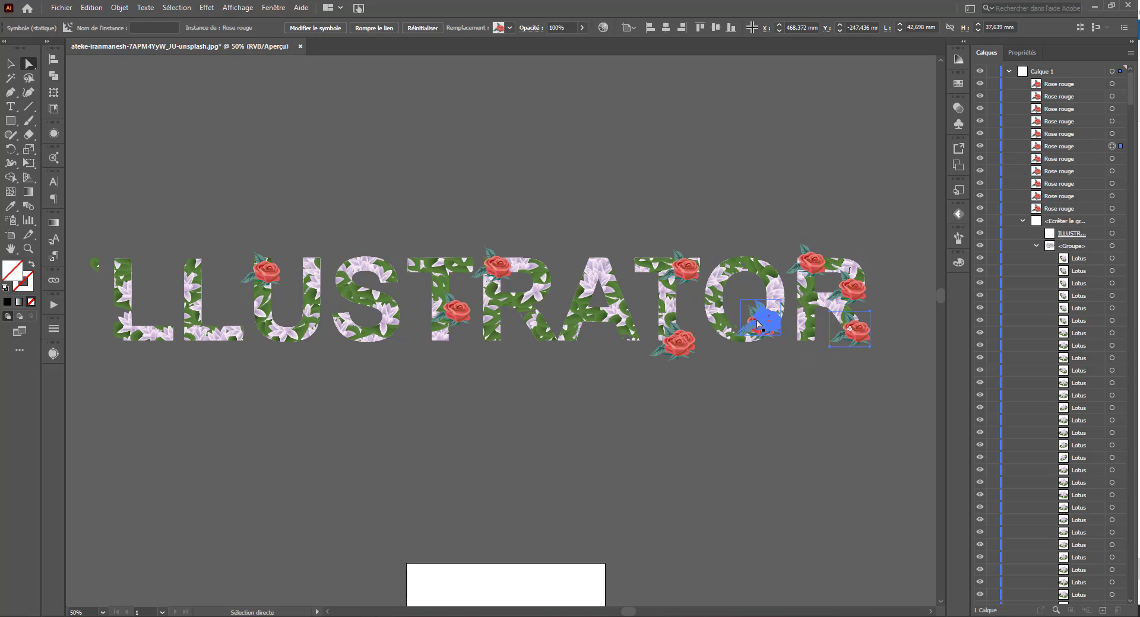
# Move the rose at the foot of the second T up onto the letter, centre the first T's rose on its stem, and deselect.
pyautogui.hotkey('ctrl', '-')
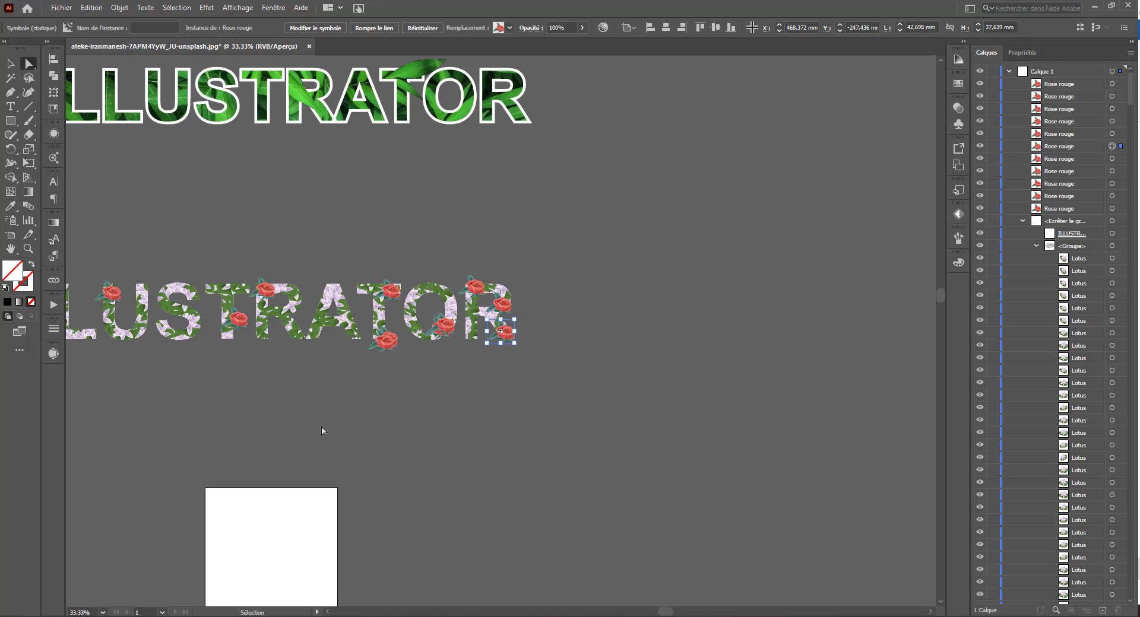
pyautogui.moveTo(320, 422); pyautogui.dragTo(618, 397)
pyautogui.click(689, 330)
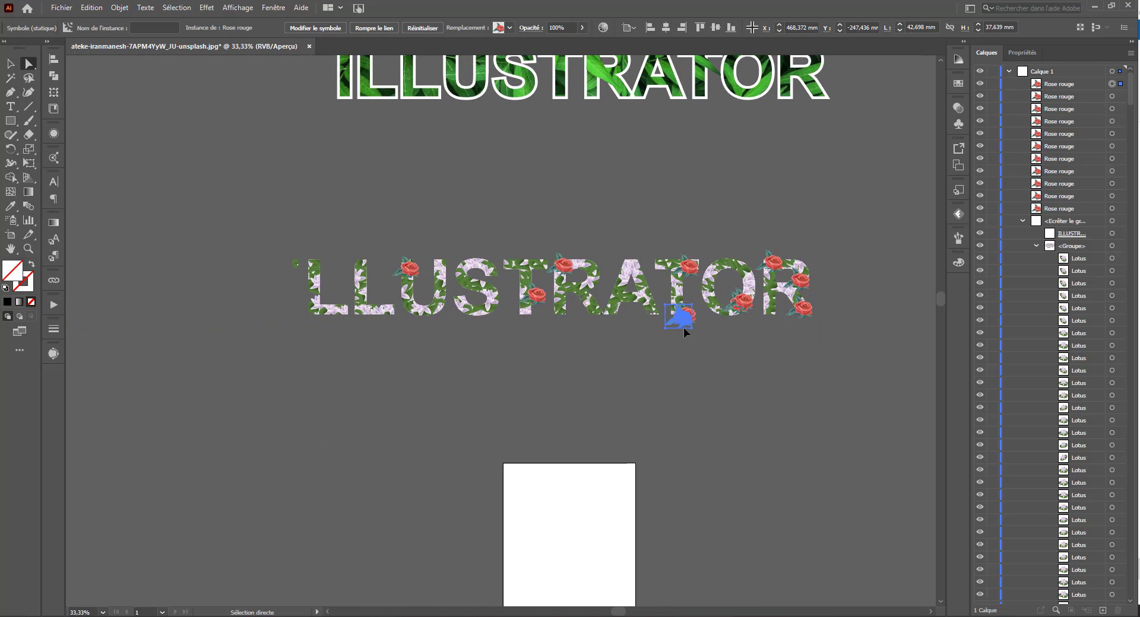
pyautogui.moveTo(684, 314); pyautogui.dragTo(679, 307)
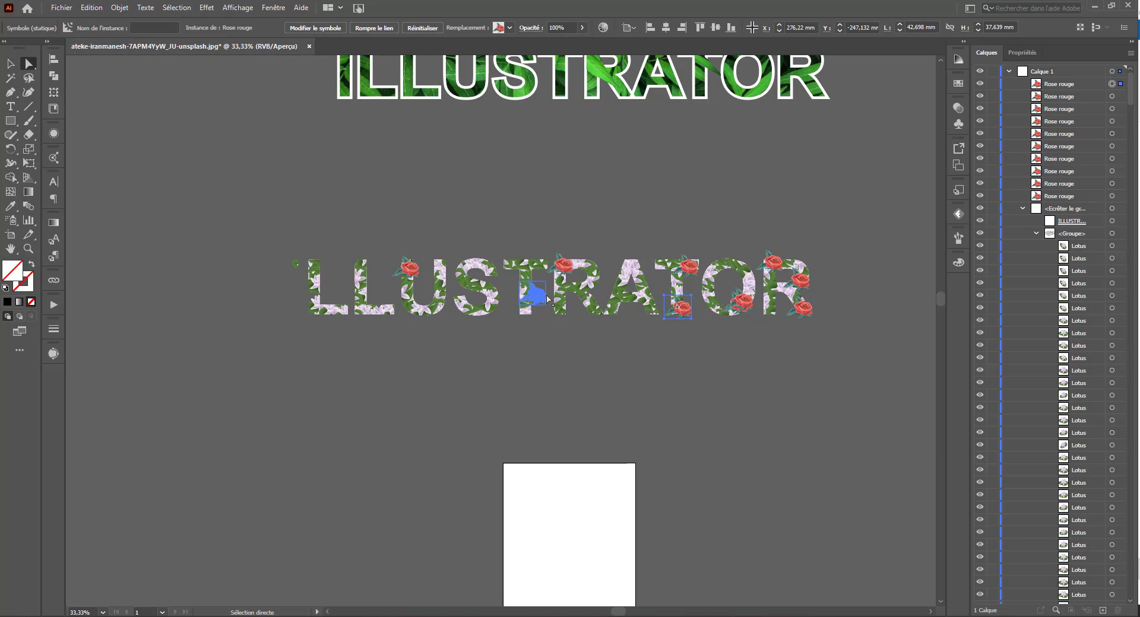
pyautogui.moveTo(532, 297); pyautogui.dragTo(526, 302)
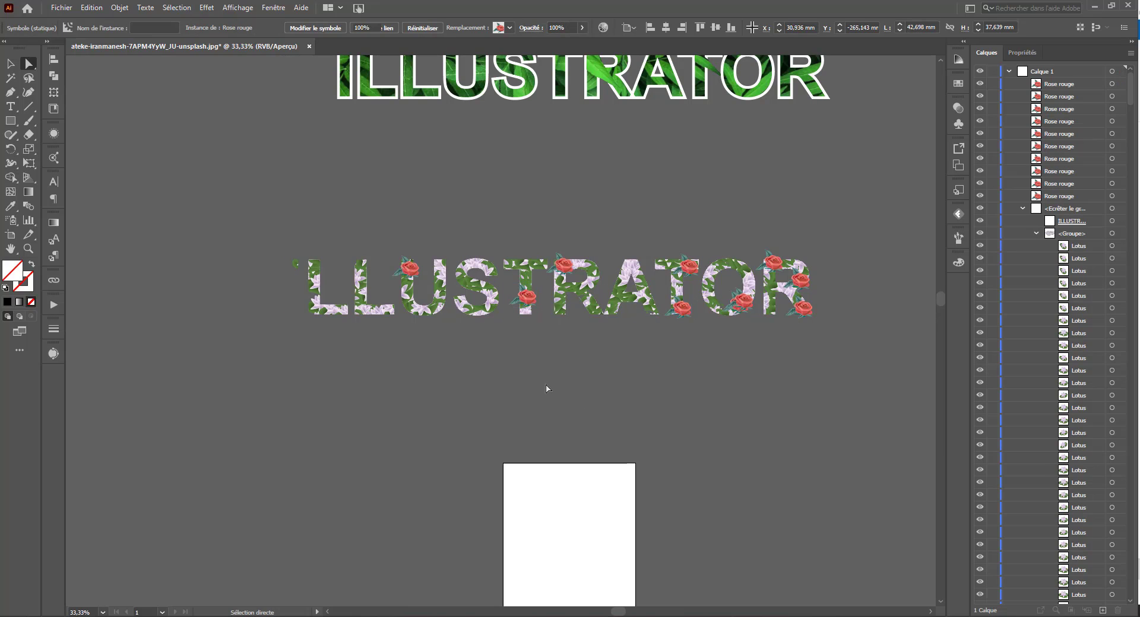
pyautogui.click(547, 390)
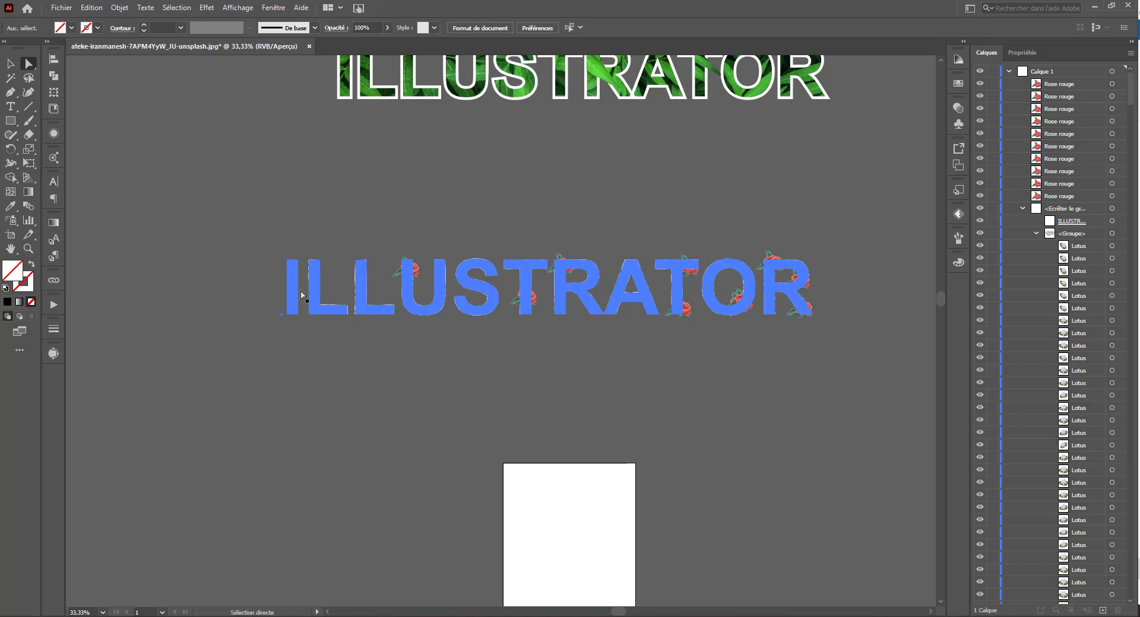
# Try to target a run of eight Lotus symbols inside the clipped group.
pyautogui.click(1087, 358)
pyautogui.scroll(-3, 1082, 366)
pyautogui.keyDown('shift'); pyautogui.click(1080, 346); pyautogui.keyUp('shift')
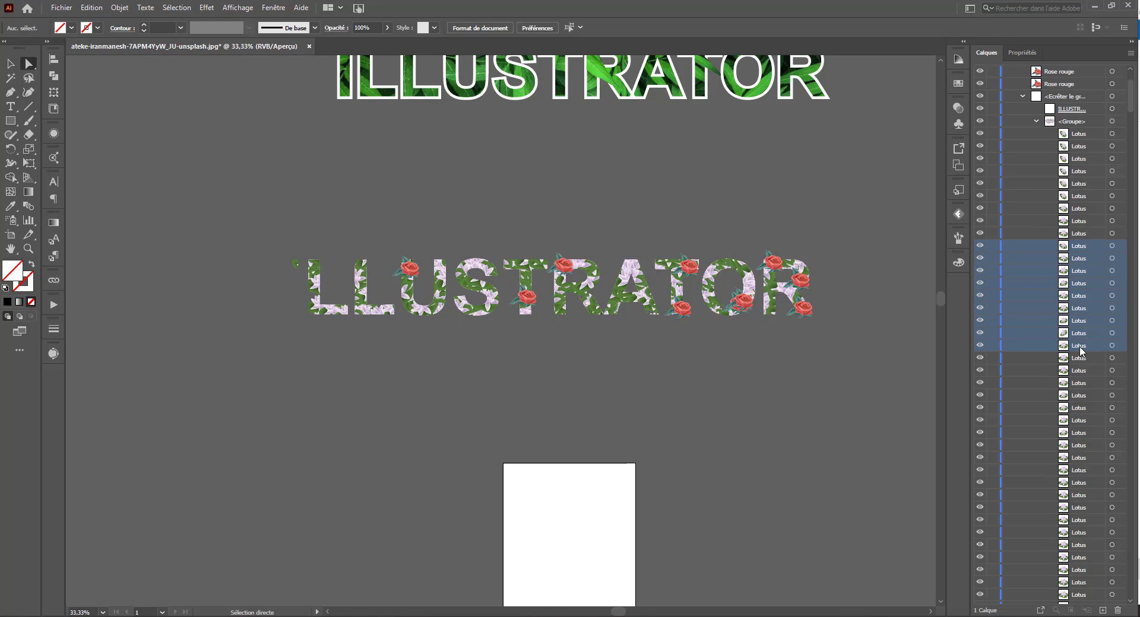
pyautogui.click(11, 65)
pyautogui.click(1112, 246)
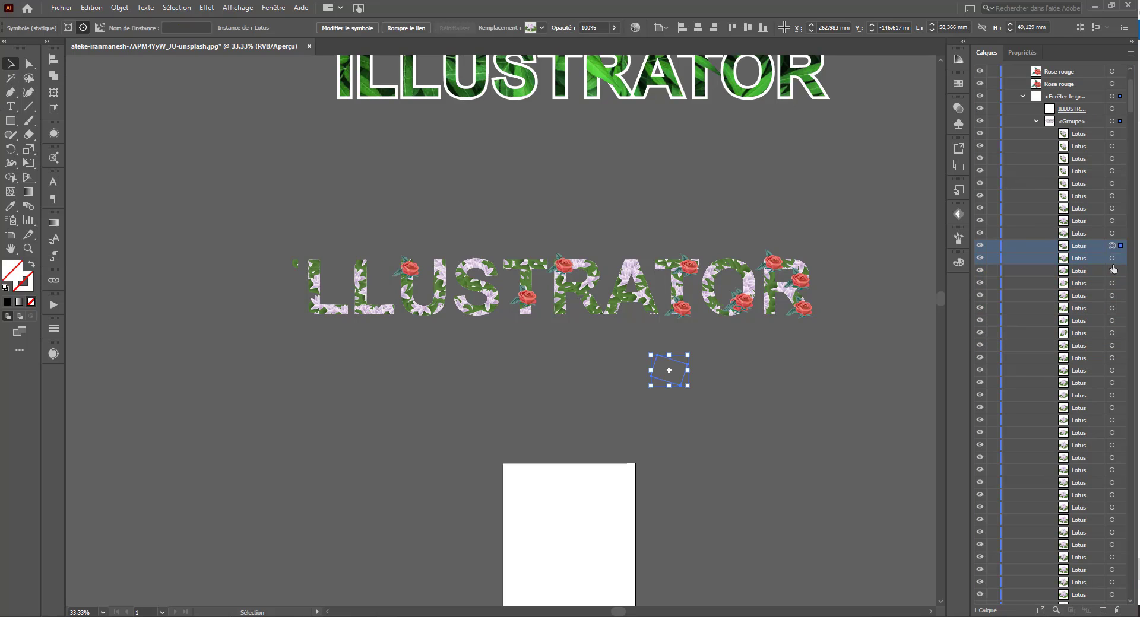
pyautogui.keyDown('shift'); pyautogui.click(1111, 258); pyautogui.keyUp('shift')
pyautogui.keyDown('shift'); pyautogui.click(1112, 270); pyautogui.keyUp('shift')
pyautogui.keyDown('shift'); pyautogui.click(1112, 283); pyautogui.keyUp('shift')
pyautogui.keyDown('shift'); pyautogui.click(1112, 295); pyautogui.keyUp('shift')
pyautogui.keyDown('shift'); pyautogui.click(1112, 308); pyautogui.keyUp('shift')
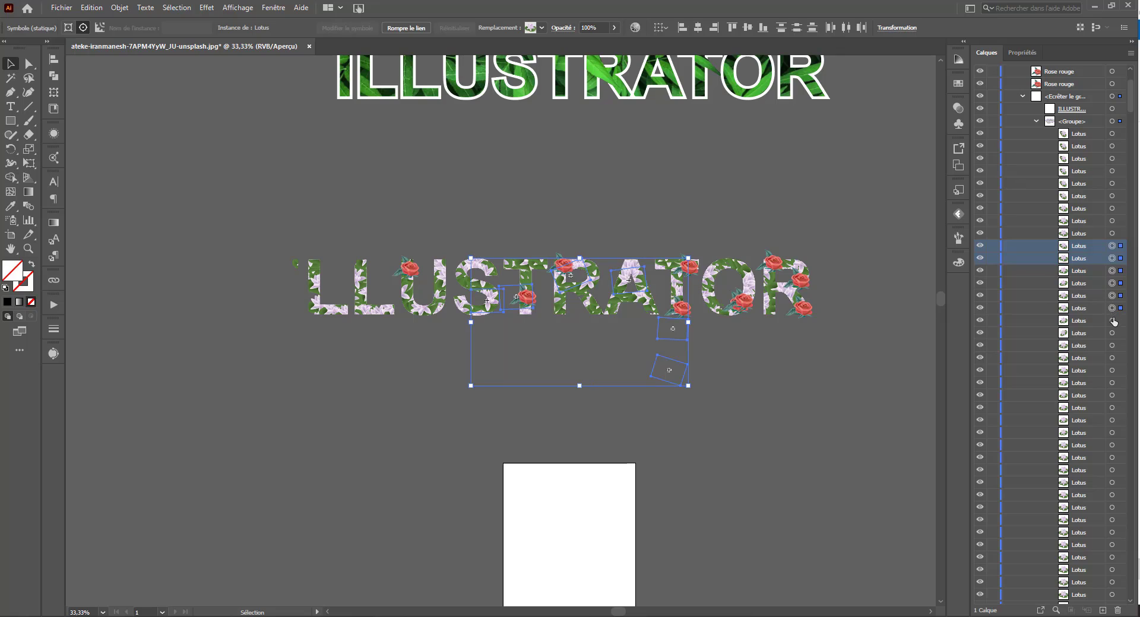
pyautogui.keyDown('shift'); pyautogui.click(1112, 321); pyautogui.keyUp('shift')
pyautogui.keyDown('shift'); pyautogui.click(1112, 333); pyautogui.keyUp('shift')
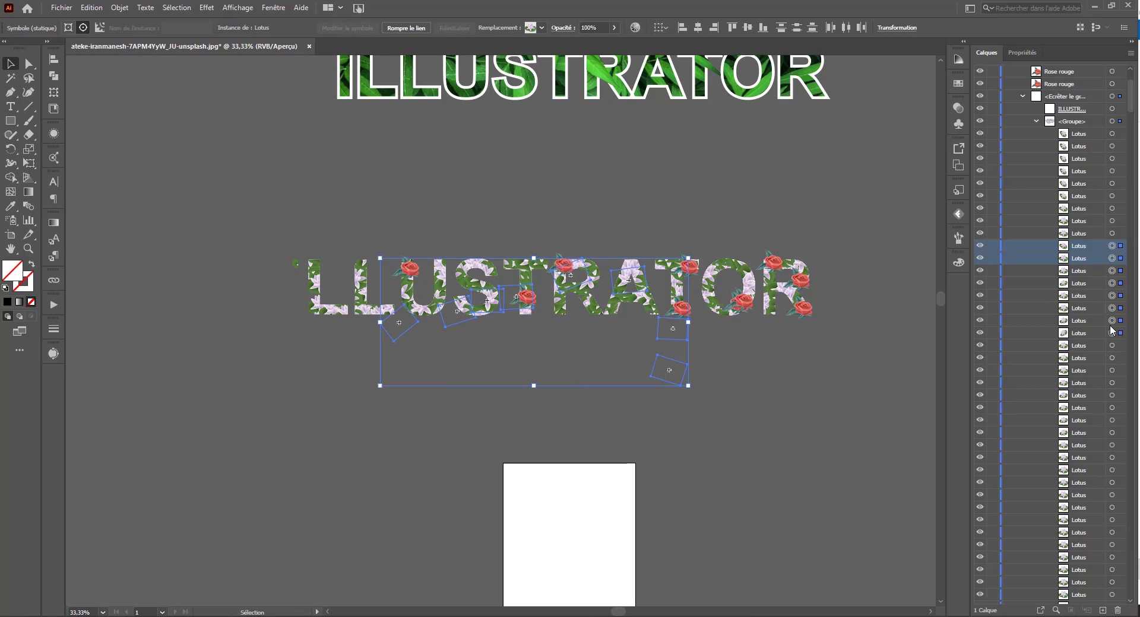
pyautogui.click(683, 344)
# Try to move a single Lotus symbol of the clipped group to the right, and undo the shift.
pyautogui.click(1112, 246)
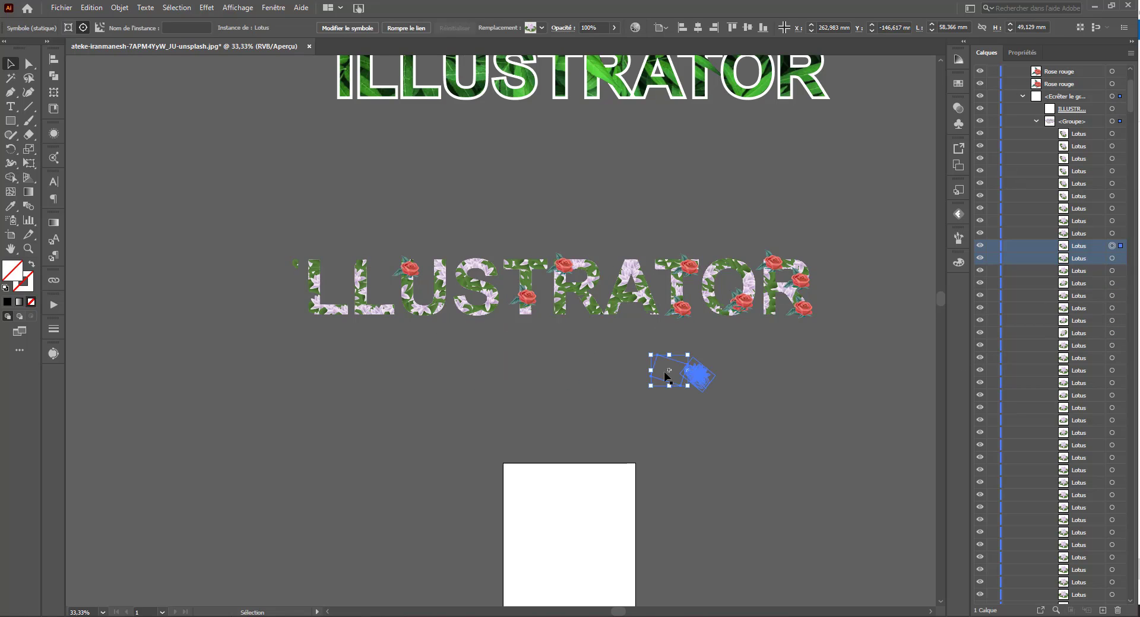
pyautogui.moveTo(671, 380); pyautogui.dragTo(722, 368)
pyautogui.hotkey('ctrl', 'z')
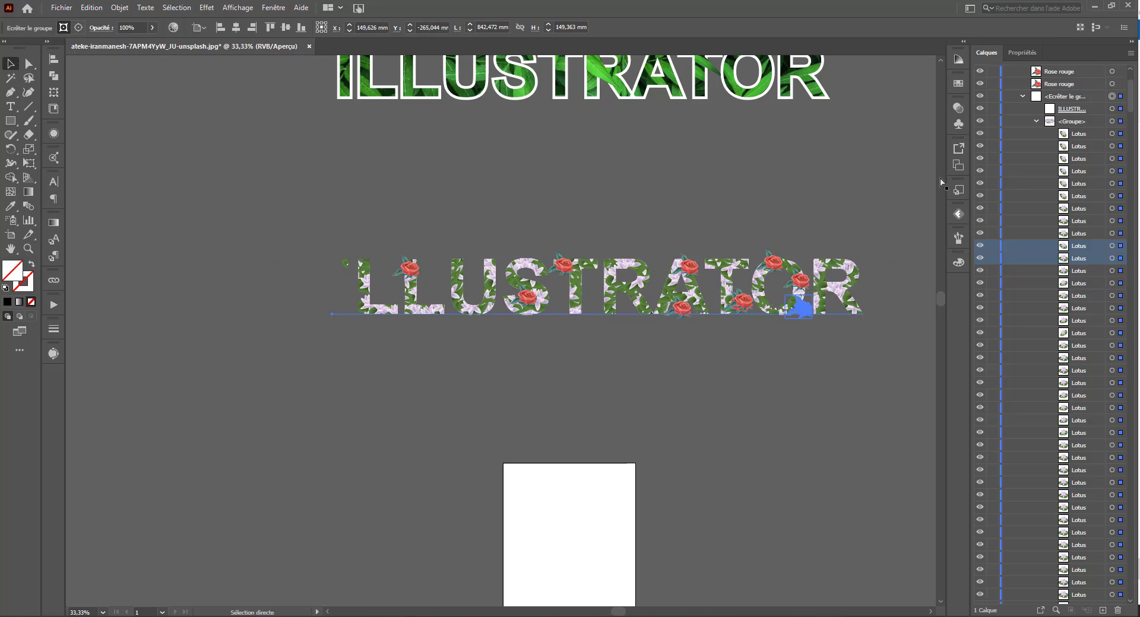
# Try shifting only the ILLUSTRATOR clipping text to the right over the flowers, and undo the move.
pyautogui.click(1111, 108)
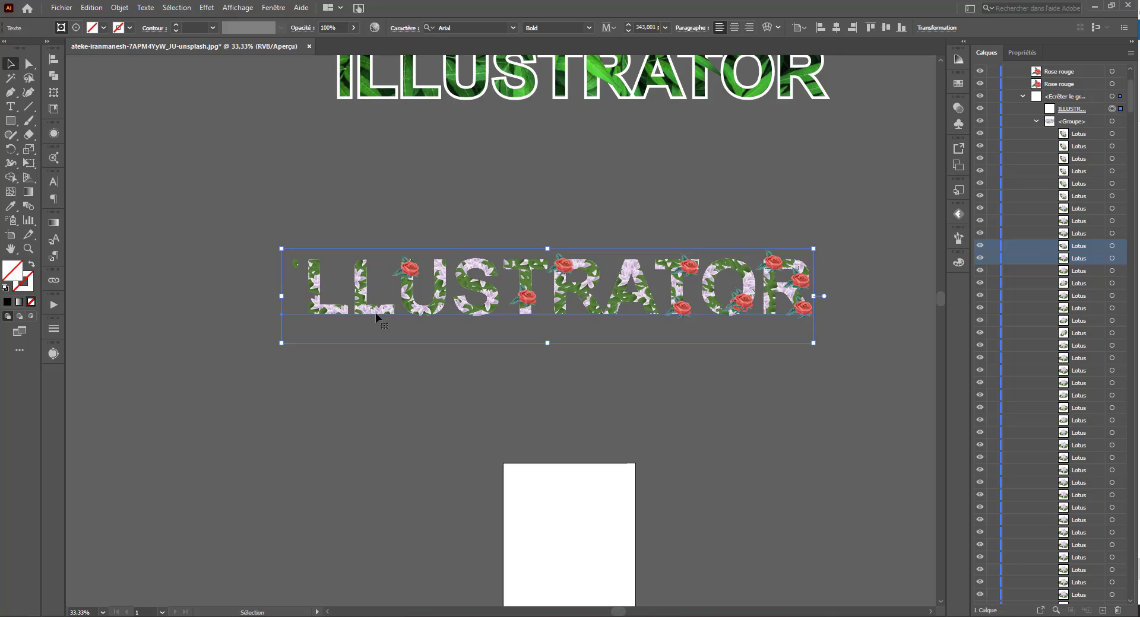
pyautogui.moveTo(390, 311); pyautogui.dragTo(417, 311)
pyautogui.click(517, 91)
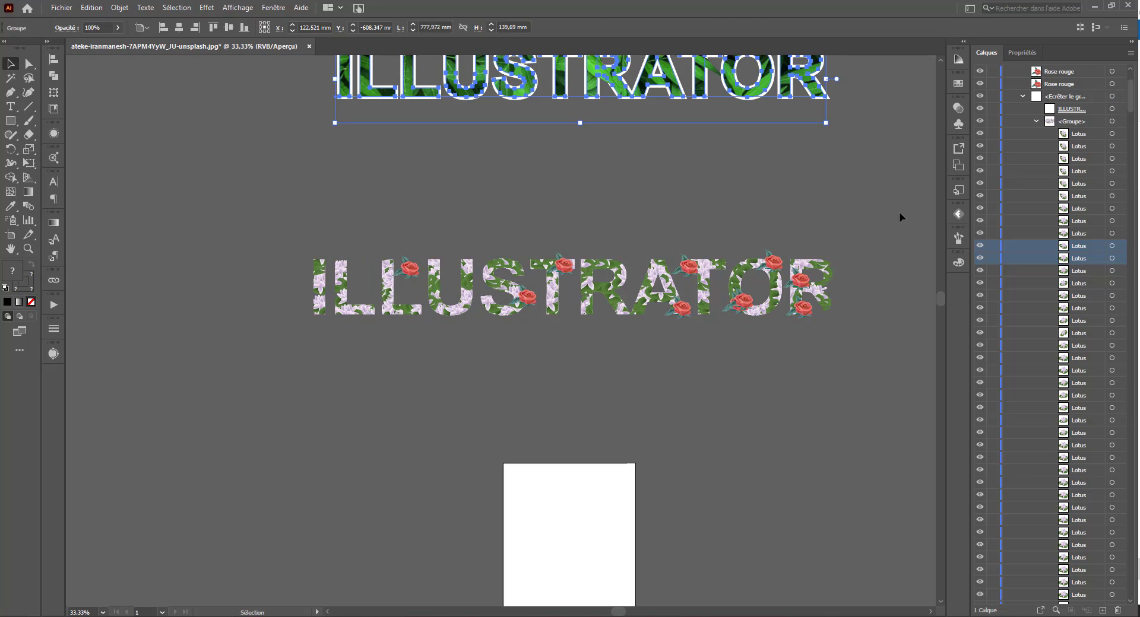
pyautogui.hotkey('ctrl', 'z')
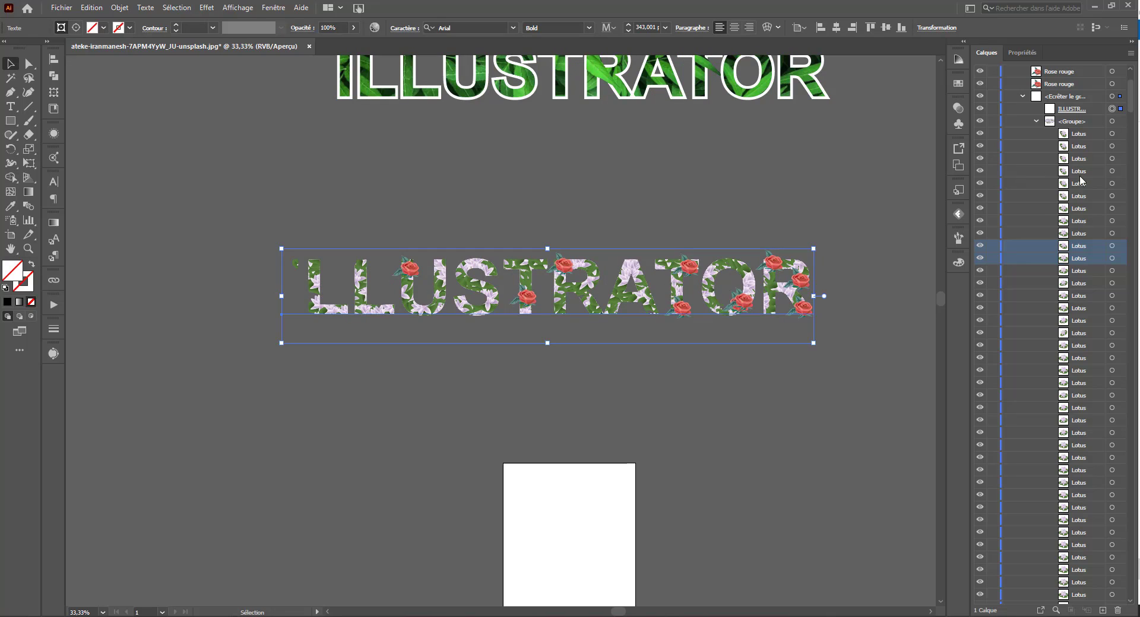
pyautogui.scroll(3, 1082, 181)
pyautogui.click(1112, 208)
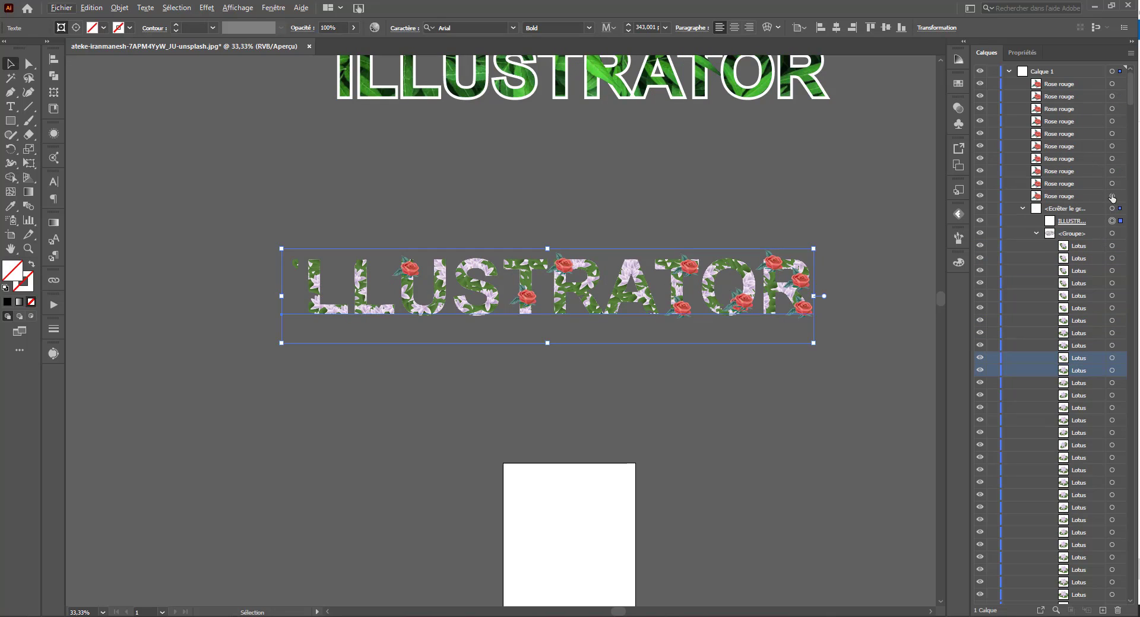
pyautogui.keyDown('shift'); pyautogui.click(1112, 196); pyautogui.keyUp('shift')
pyautogui.click(1112, 196)
pyautogui.click(1112, 209)
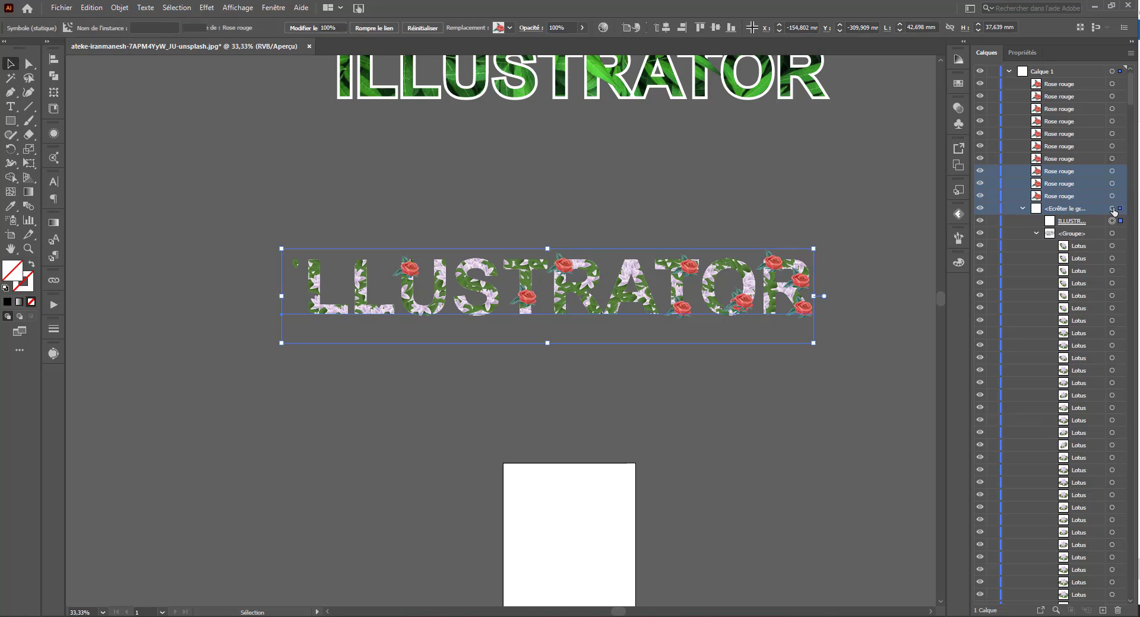
pyautogui.click(1112, 221)
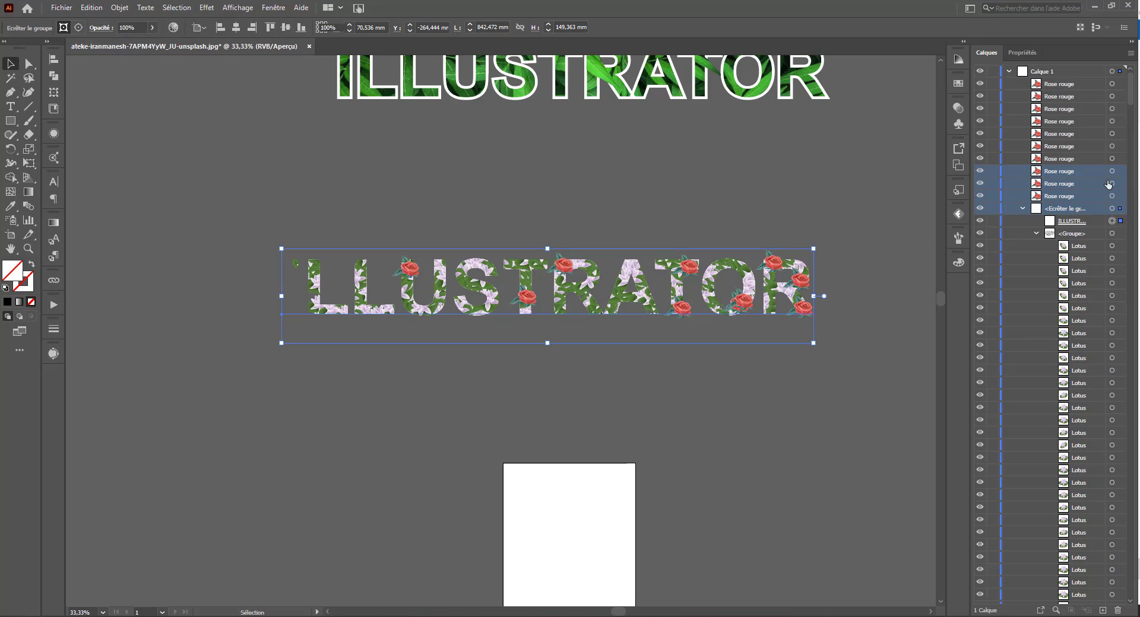
# Target the ILLUSTRATOR clipping text with seven of its roses and shift them right so the flowers fill the first I.
pyautogui.click(1112, 196)
pyautogui.keyDown('shift'); pyautogui.click(1111, 221); pyautogui.keyUp('shift')
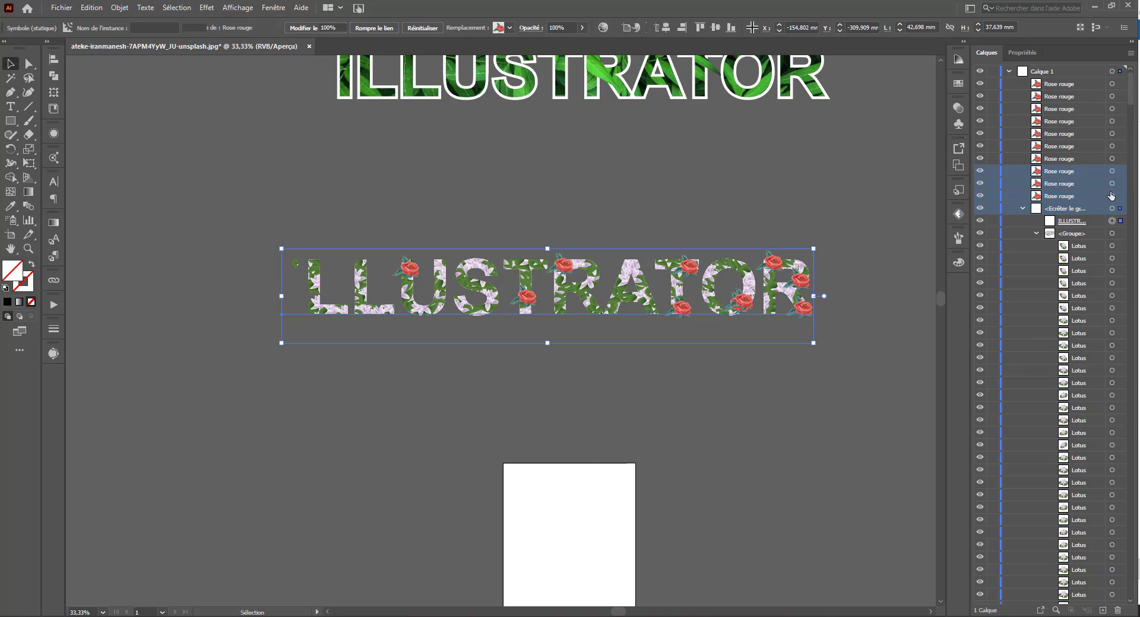
pyautogui.keyDown('shift'); pyautogui.click(1112, 183); pyautogui.keyUp('shift')
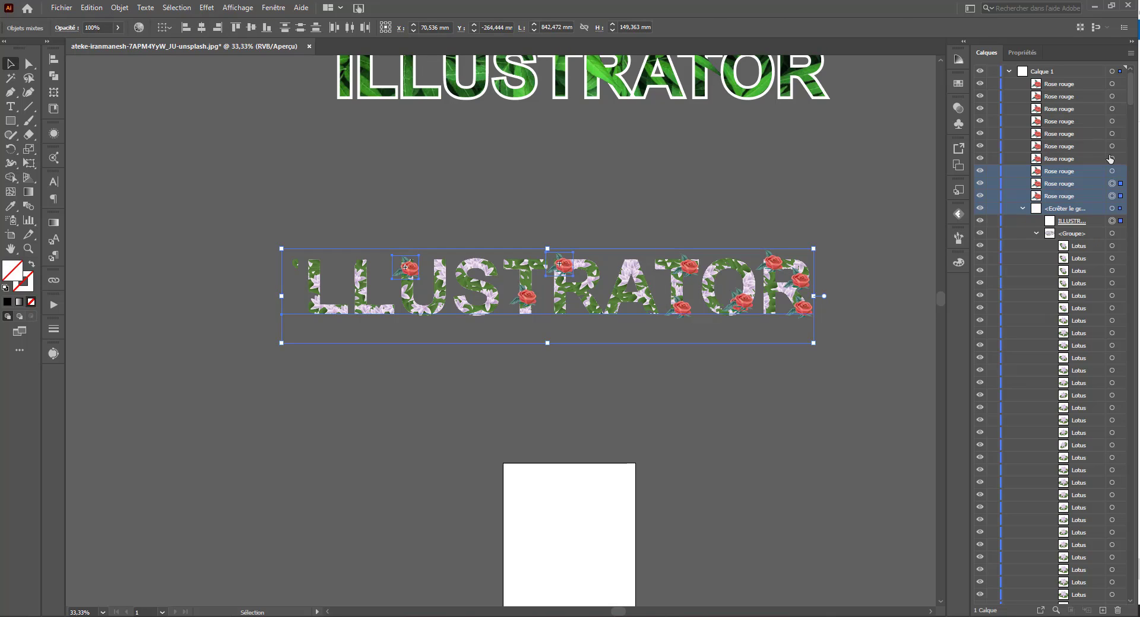
pyautogui.keyDown('shift'); pyautogui.click(1112, 133); pyautogui.keyUp('shift')
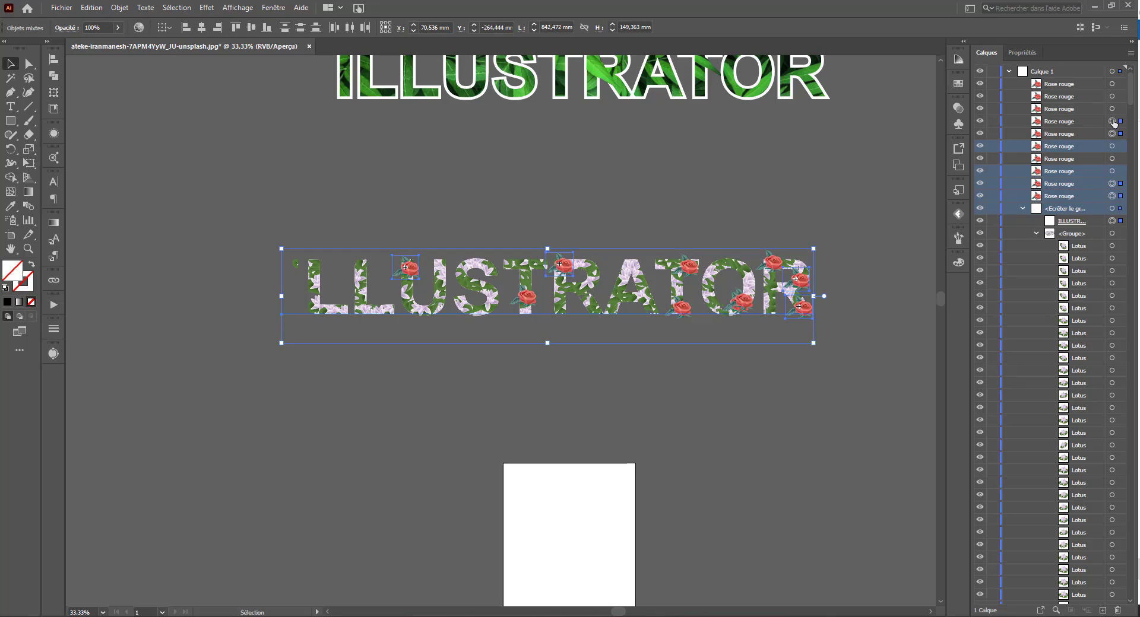
pyautogui.keyDown('shift'); pyautogui.click(1112, 121); pyautogui.keyUp('shift')
pyautogui.keyDown('shift'); pyautogui.click(1112, 108); pyautogui.keyUp('shift')
pyautogui.keyDown('shift'); pyautogui.click(1111, 96); pyautogui.keyUp('shift')
pyautogui.keyDown('shift'); pyautogui.click(1112, 83); pyautogui.keyUp('shift')
pyautogui.press('a')
pyautogui.press('v')
pyautogui.moveTo(374, 304); pyautogui.dragTo(408, 304)
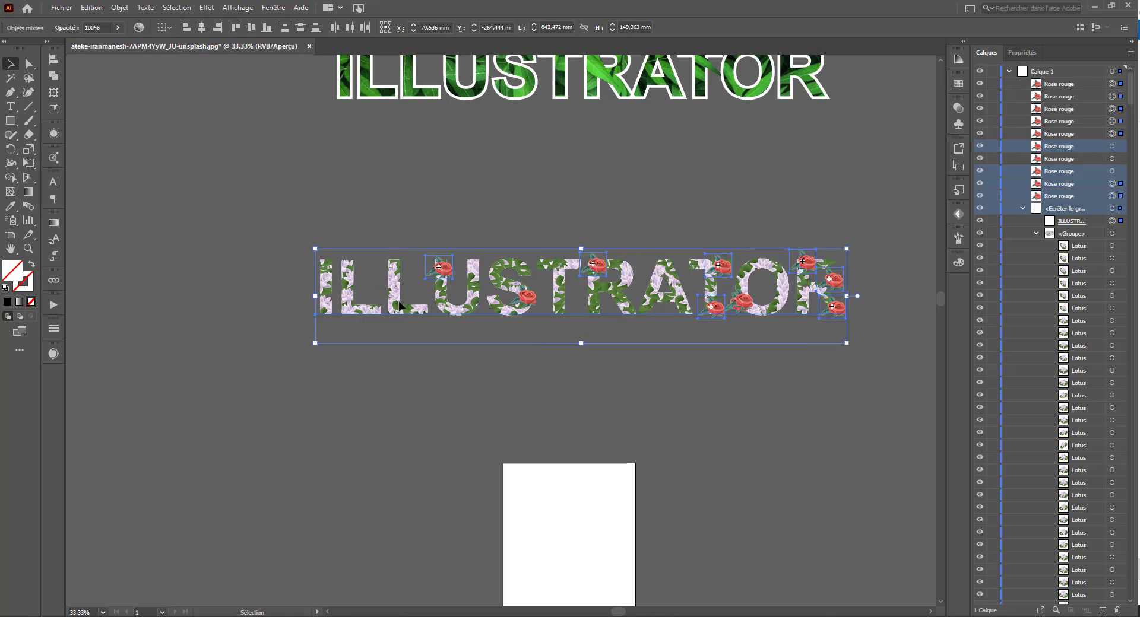
# Deselect, then spread the overlapping roses on the O, one to its right side and one to the foot of the first I.
pyautogui.click(511, 363)
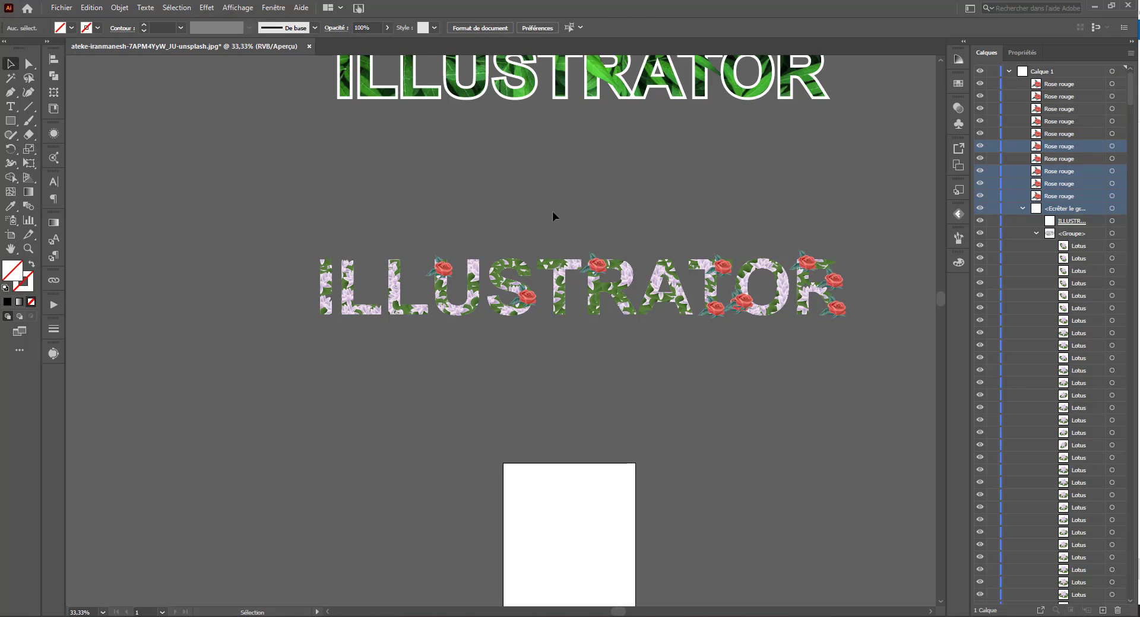
pyautogui.moveTo(757, 310); pyautogui.dragTo(322, 306)
# Duplicate the ILLUSTRATOR clipping text in place and move the copy out of the clip group, above all the roses in Calque 1.
pyautogui.click(1112, 221)
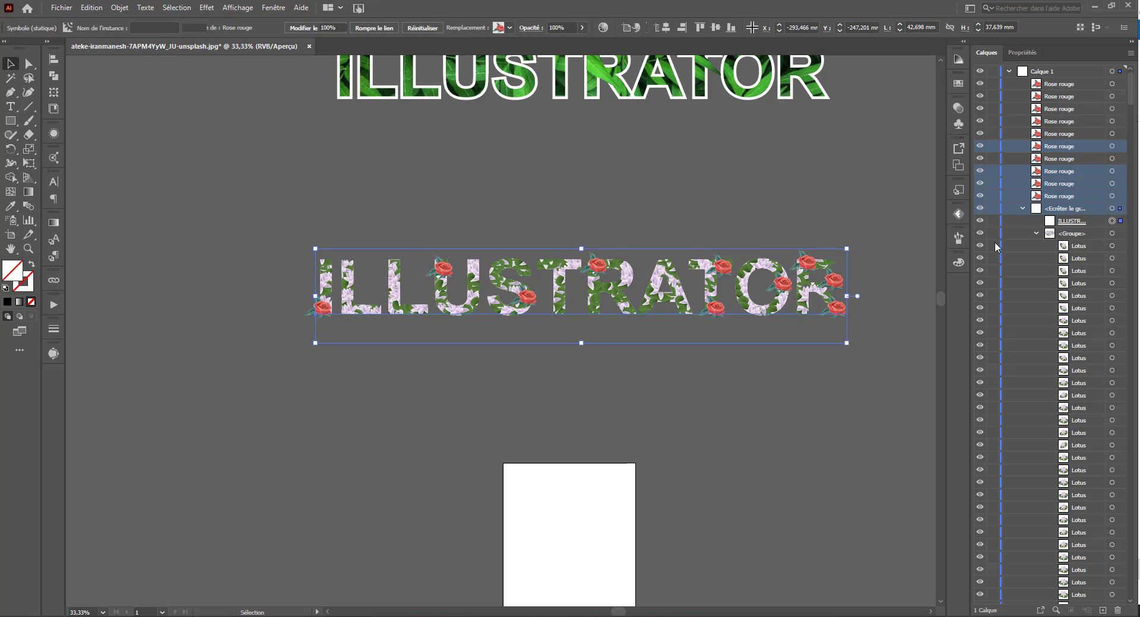
pyautogui.click(1070, 223)
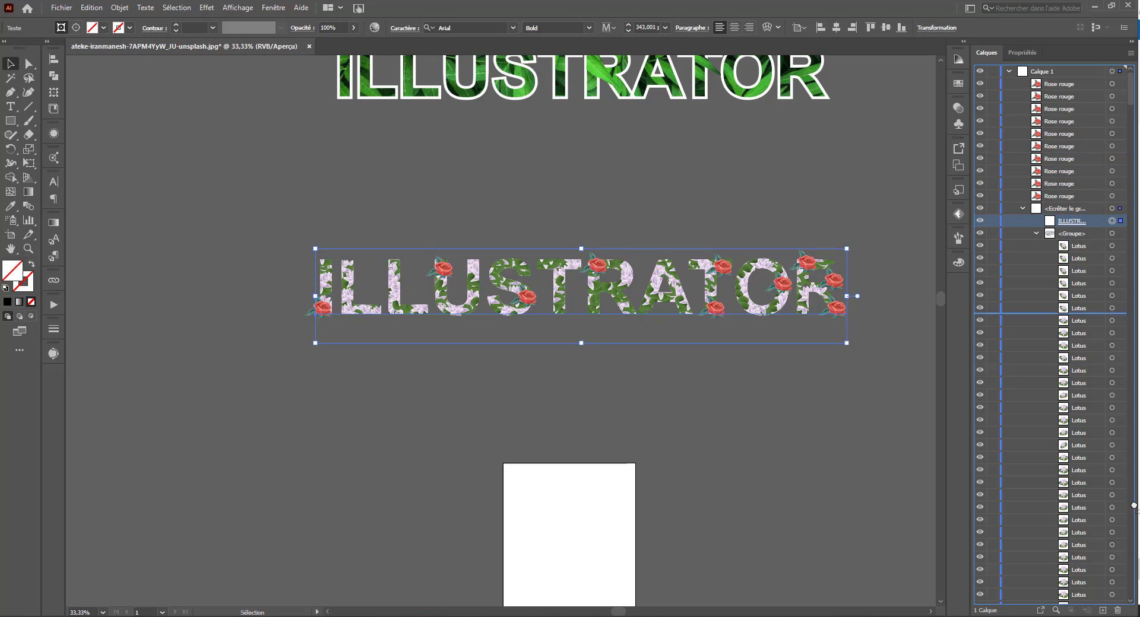
pyautogui.scroll(-1, 1092, 564)
pyautogui.scroll(1, 1073, 302)
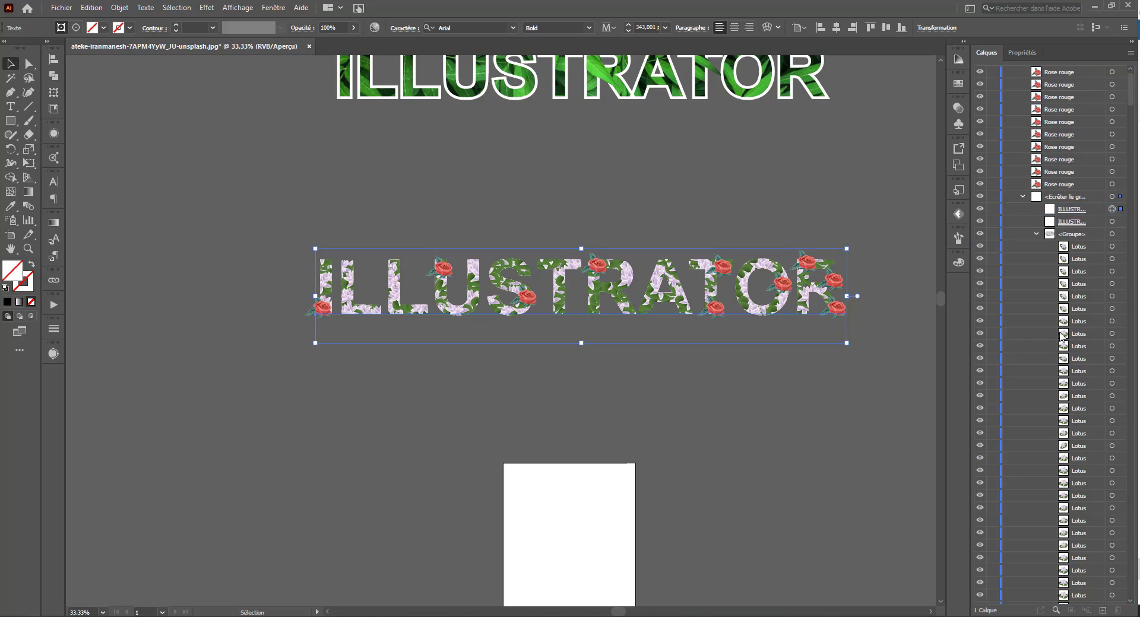
pyautogui.hotkey('ctrl', 'c')
pyautogui.hotkey('ctrl', 'f')
pyautogui.moveTo(1090, 225); pyautogui.dragTo(1062, 83)
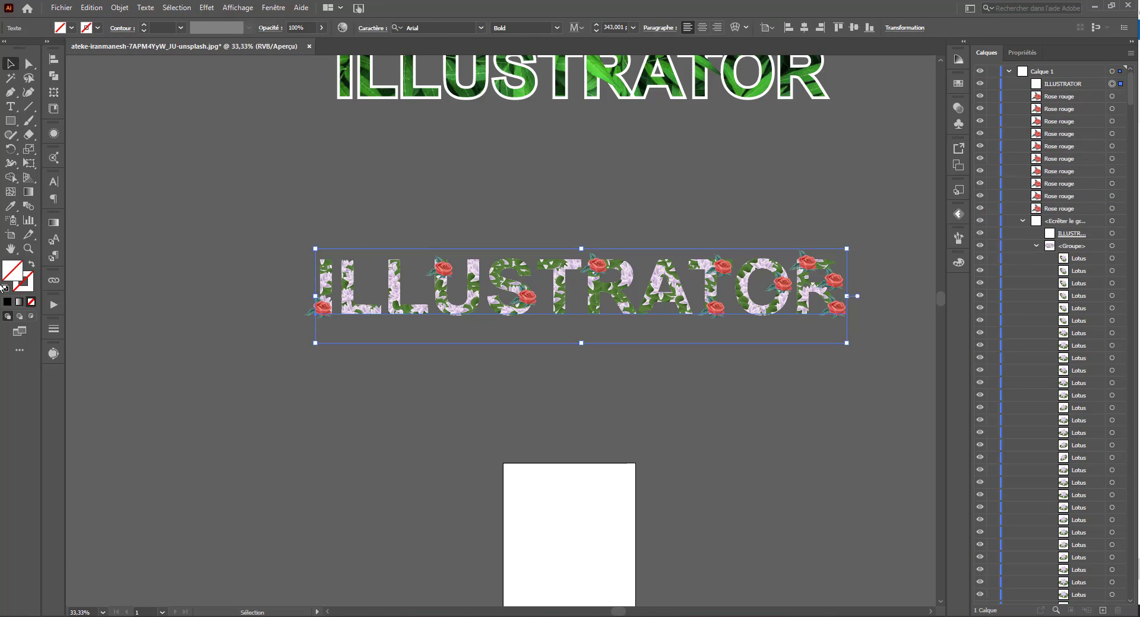
# Give the copied ILLUSTRATOR text a white stroke of 6 pt.
pyautogui.click(28, 286)
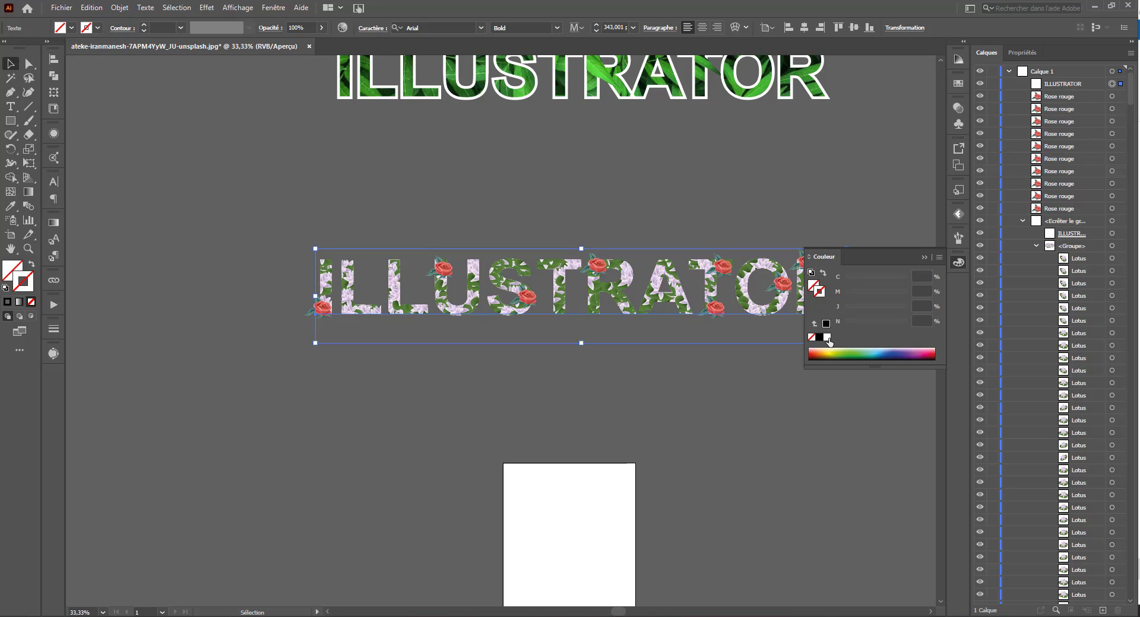
pyautogui.click(828, 339)
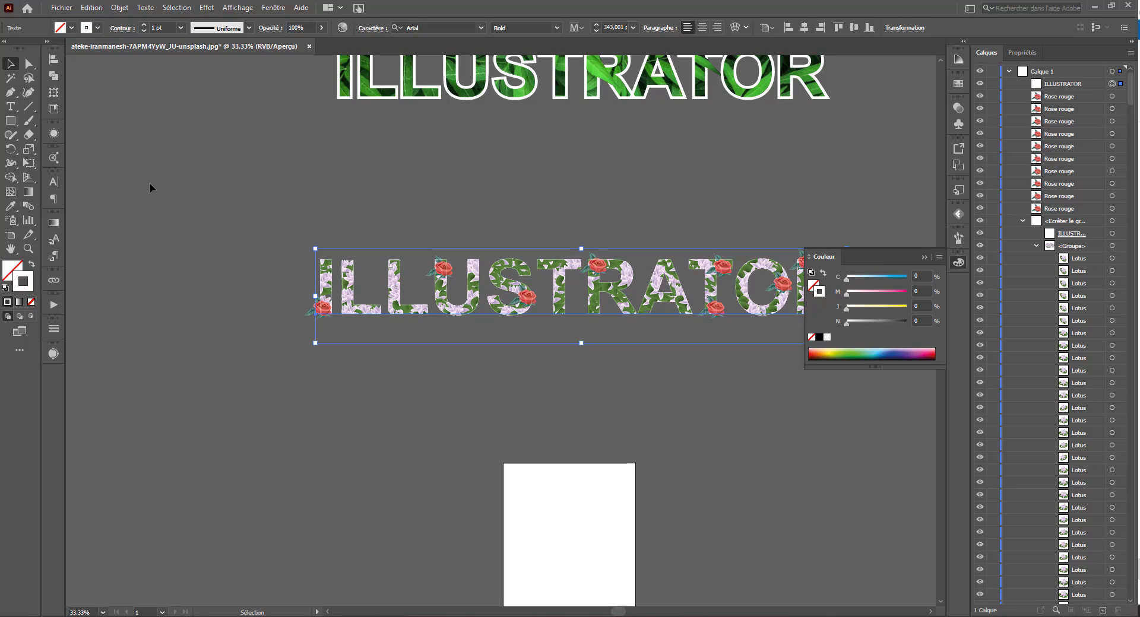
pyautogui.click(143, 26)
pyautogui.click(144, 25)
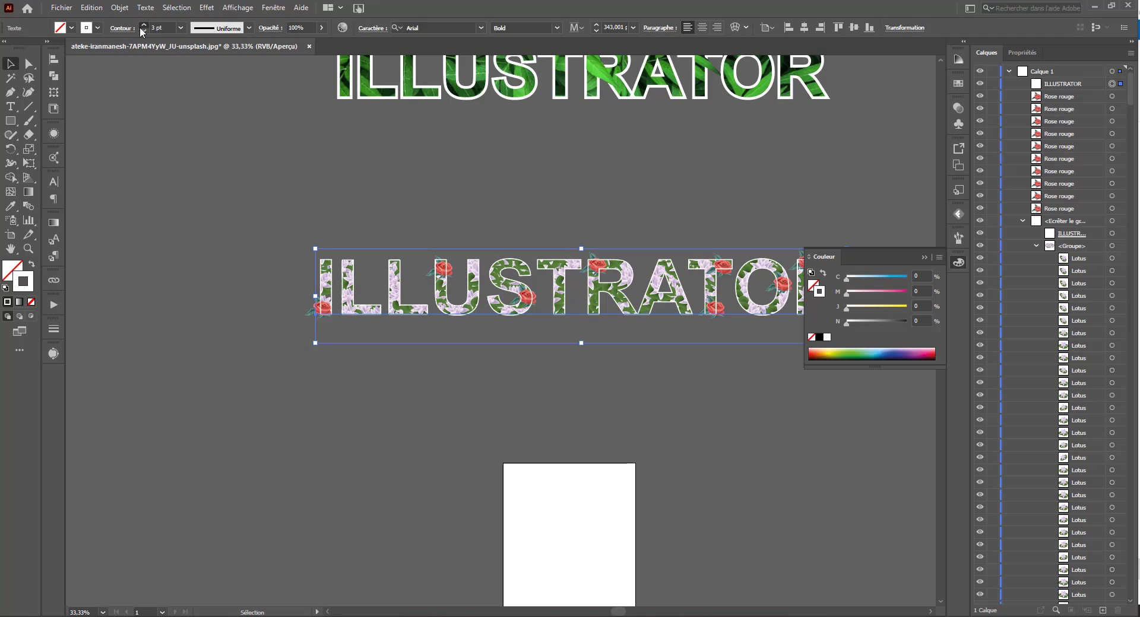
pyautogui.click(143, 26)
pyautogui.click(143, 26)
pyautogui.click(143, 26)
# Reorder the white-outlined ILLUSTRATOR copy beneath the roses, just above the clip group, and close the colour settings.
pyautogui.moveTo(1053, 86); pyautogui.dragTo(1054, 216)
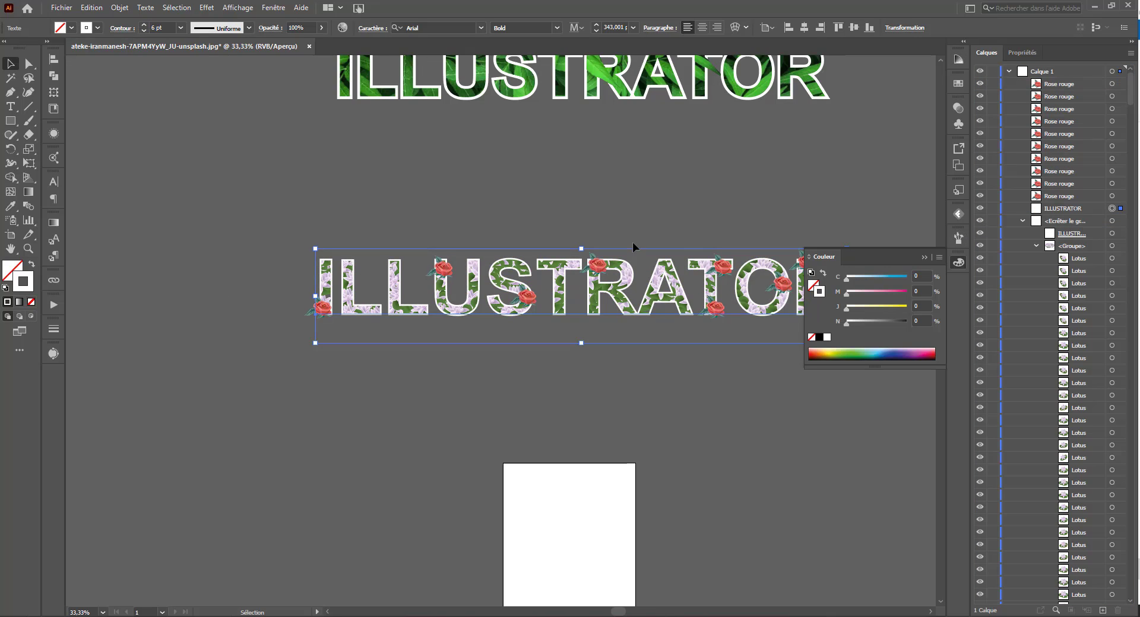
pyautogui.click(960, 264)
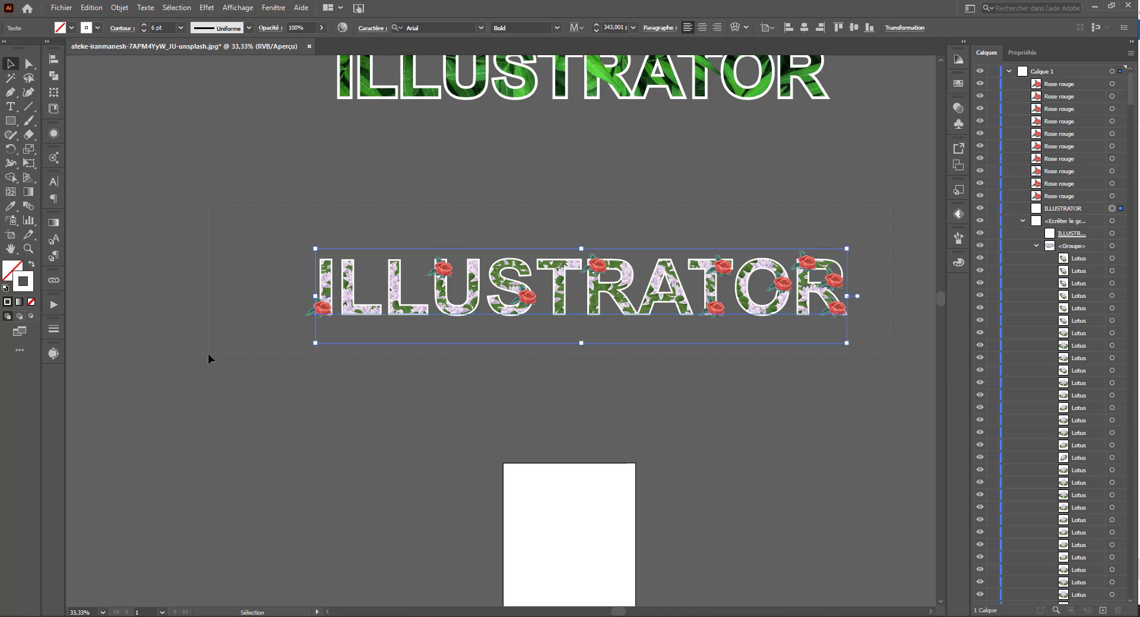
# Select the whole flower-filled word with its roses and outline, move it up closer beneath the leaf-filled word, and deselect.
pyautogui.moveTo(208, 354); pyautogui.dragTo(208, 354)
pyautogui.moveTo(457, 315); pyautogui.dragTo(458, 218)
pyautogui.scroll(4, 534, 399)
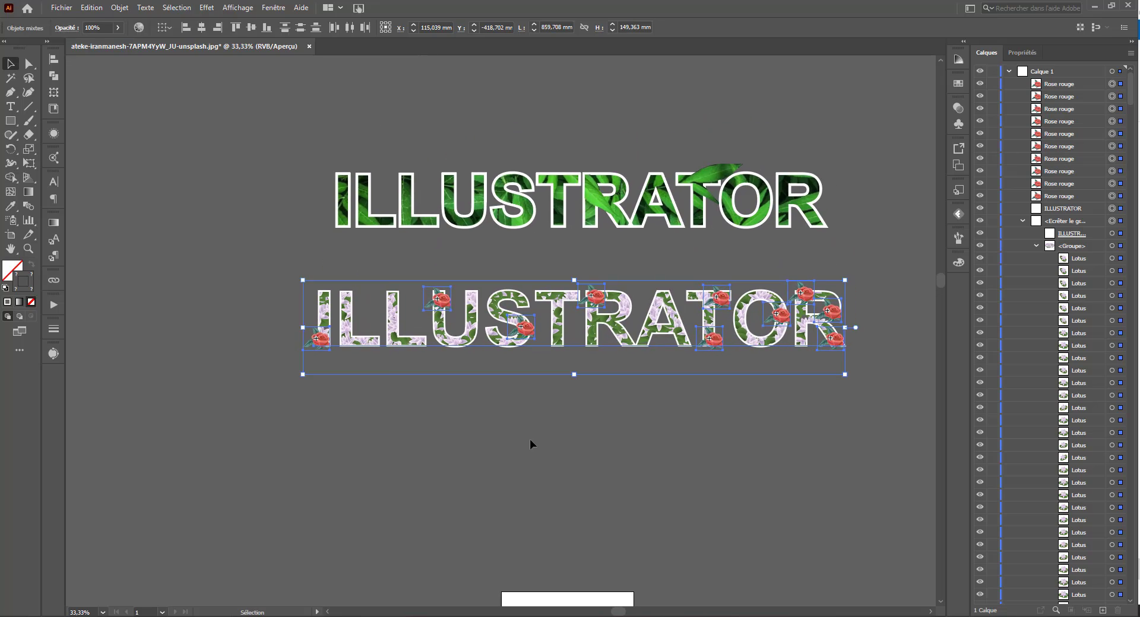
pyautogui.click(529, 441)
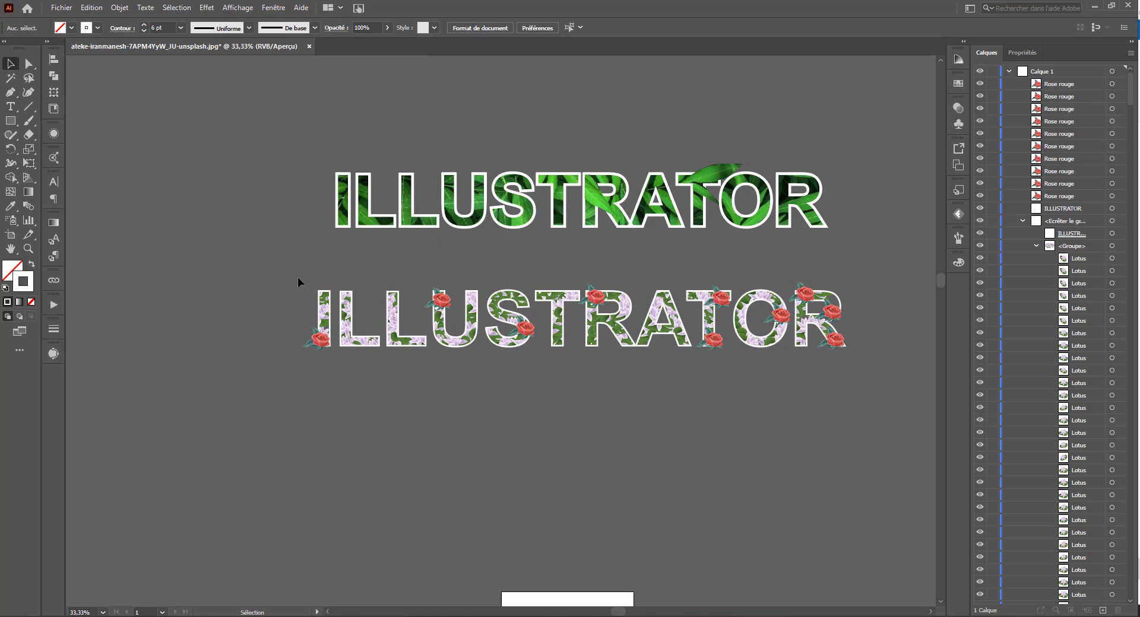